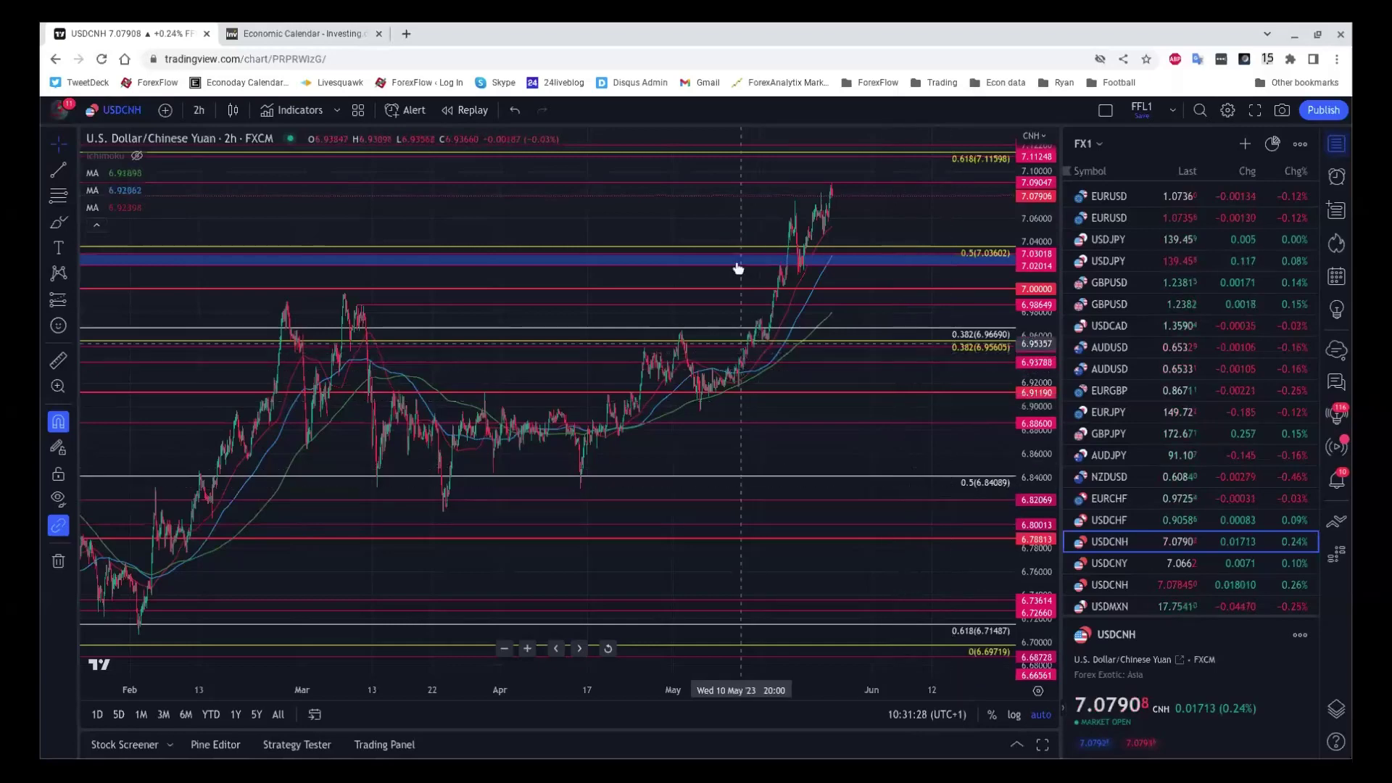
# - Zoom the USDCNH 2h chart out to show price history back to late December
pyautogui.scroll(-2, 708, 205)
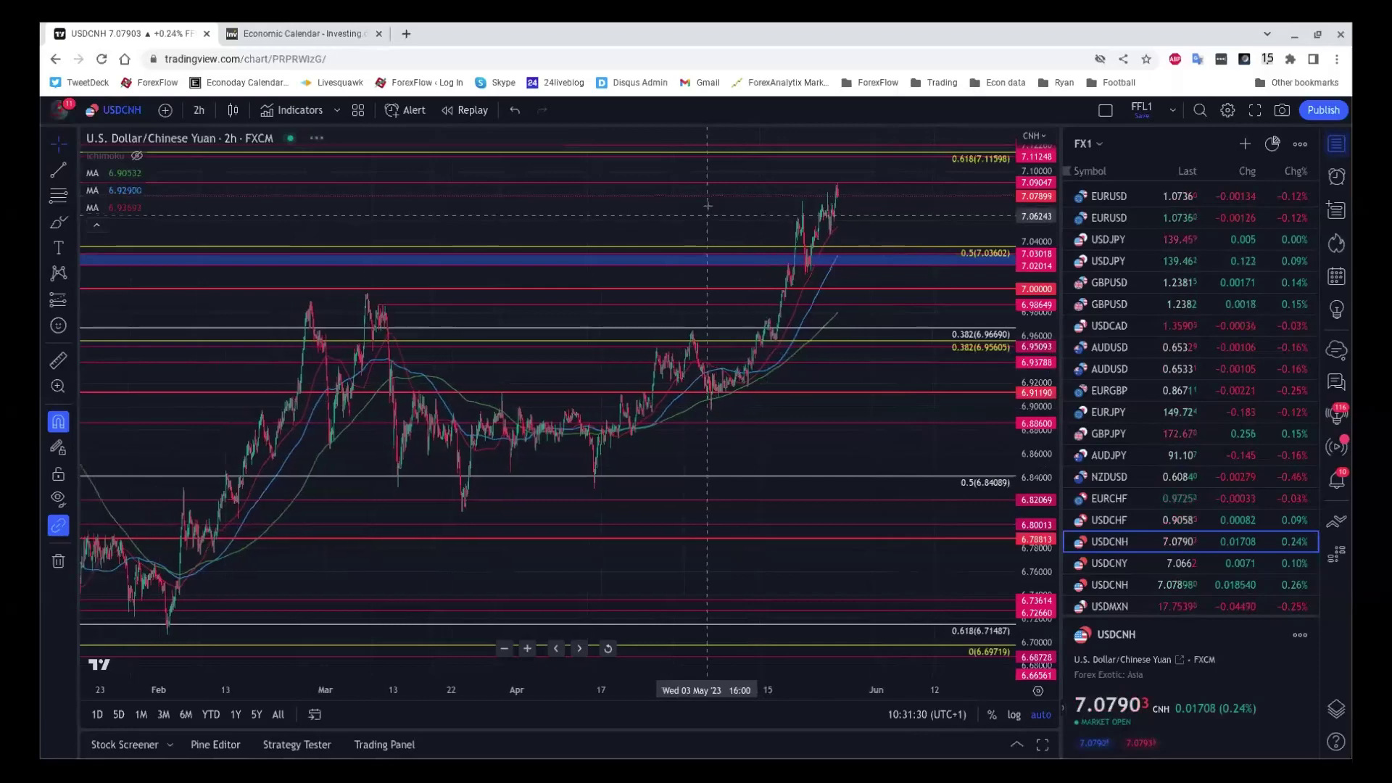
pyautogui.scroll(-3, 708, 205)
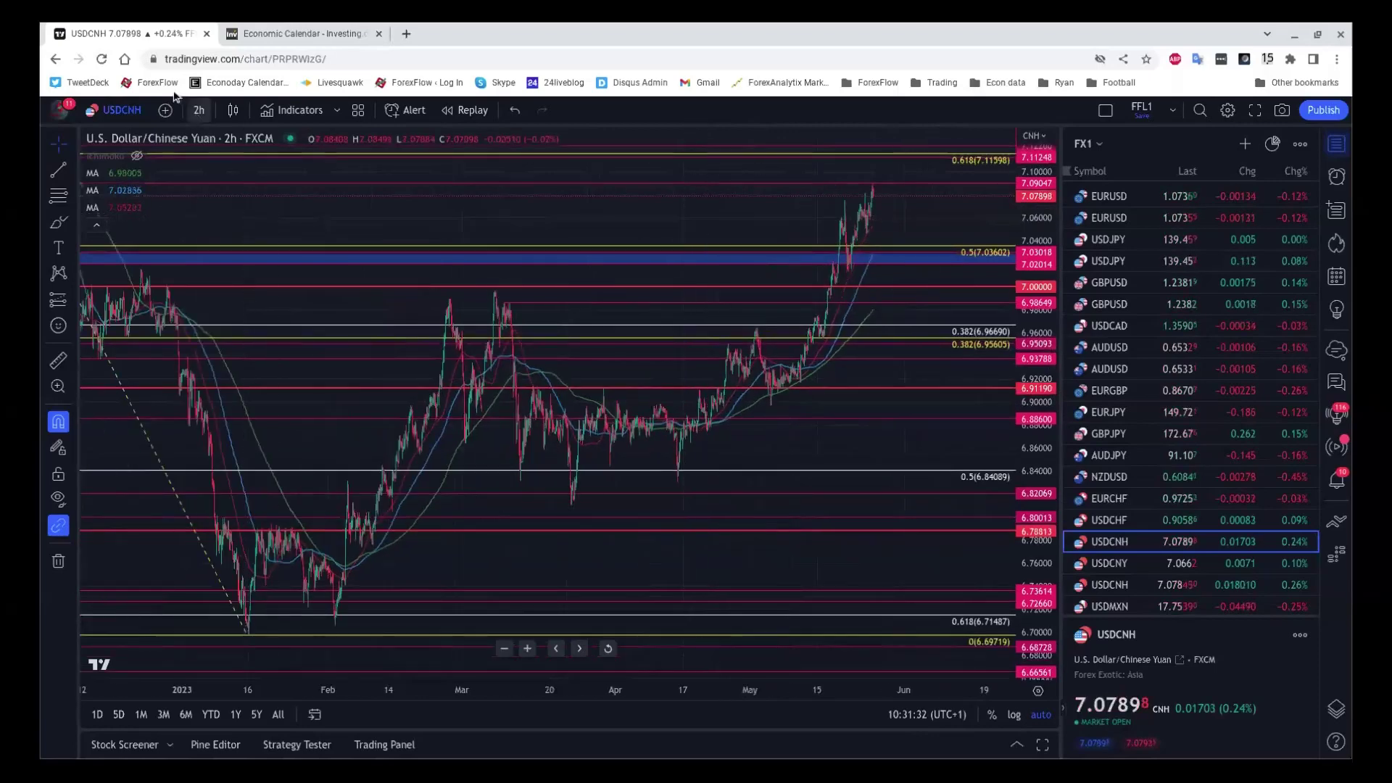
pyautogui.click(198, 109)
# - Set the USDCNH chart interval to 4 hours
pyautogui.click(218, 422)
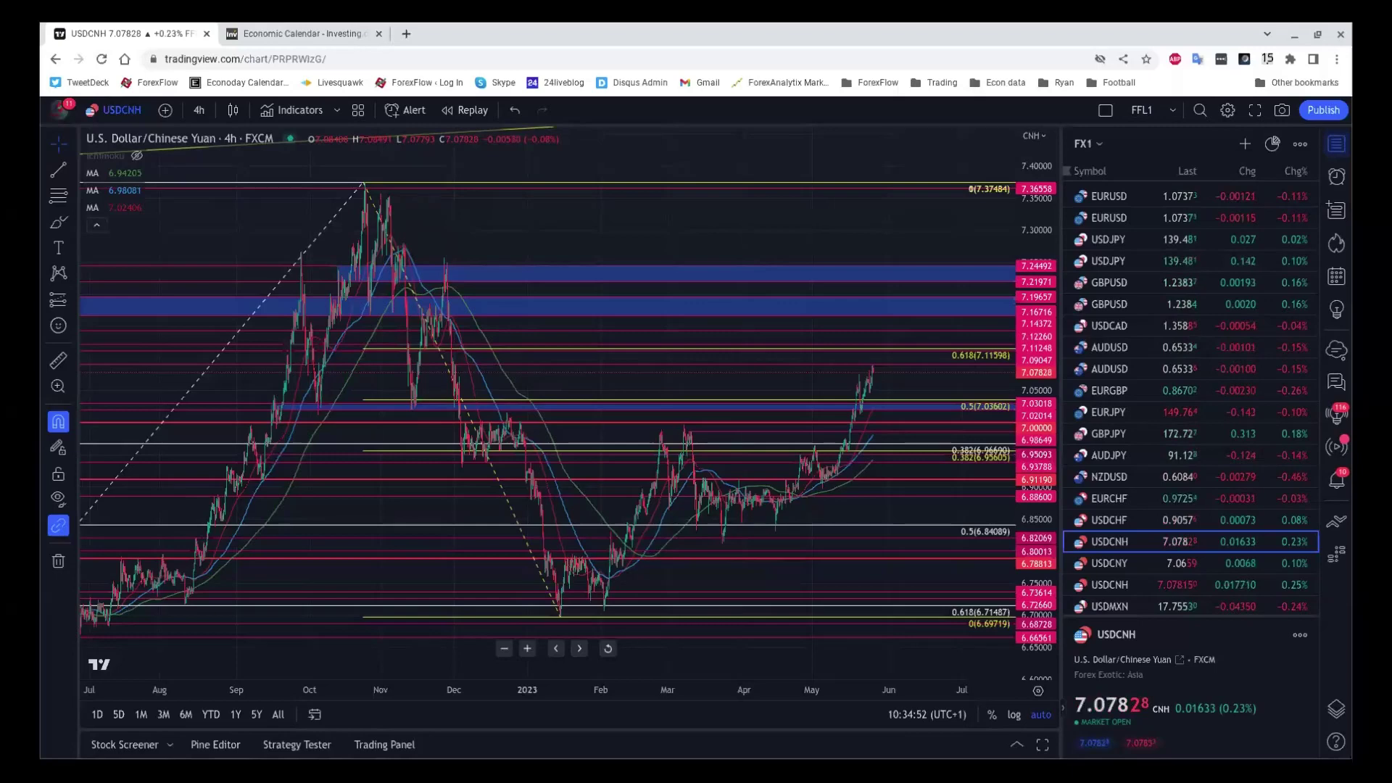
# - Show the Investing.com economic calendar for Thursday, May 25, 2023
pyautogui.click(260, 30)
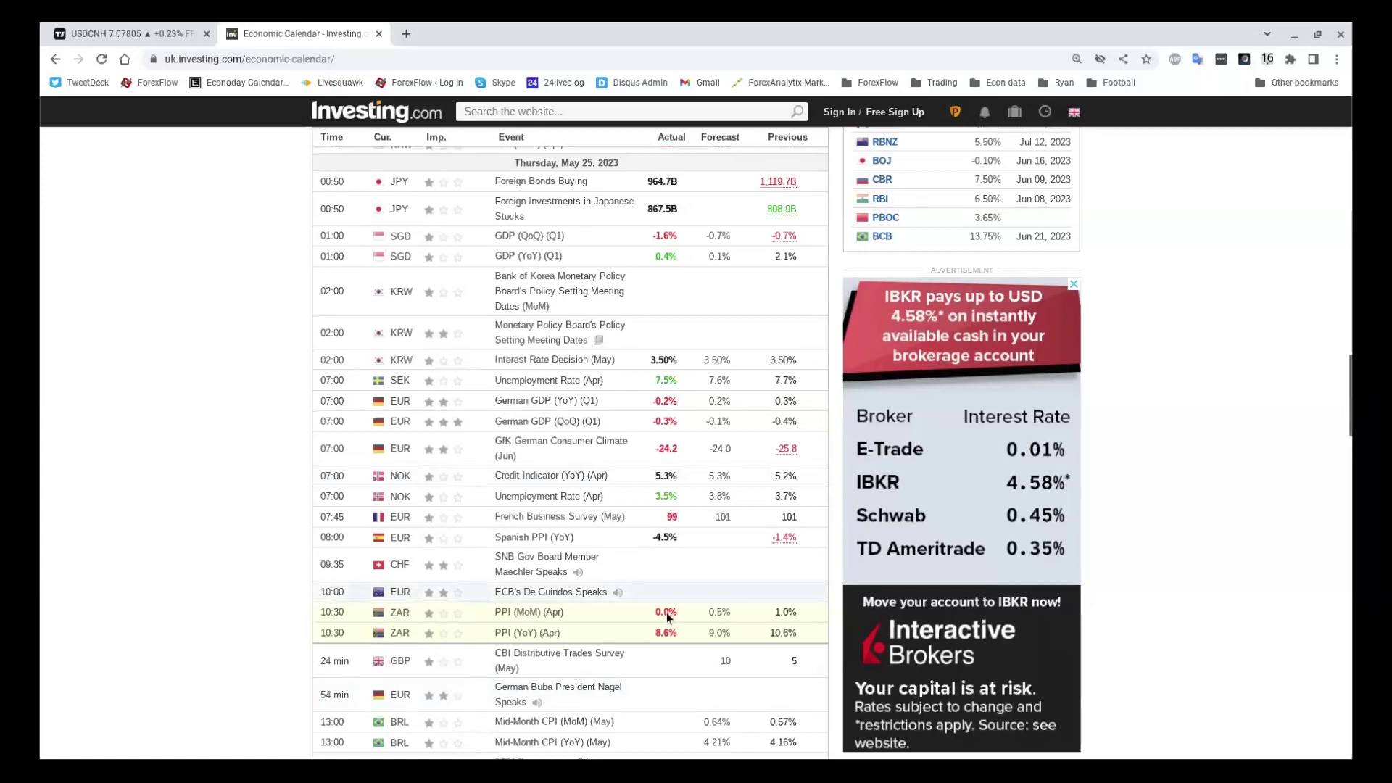
# - Scroll through the economic calendar, then return to the USDCNH 4-hour chart in TradingView
pyautogui.scroll(-1, 666, 617)
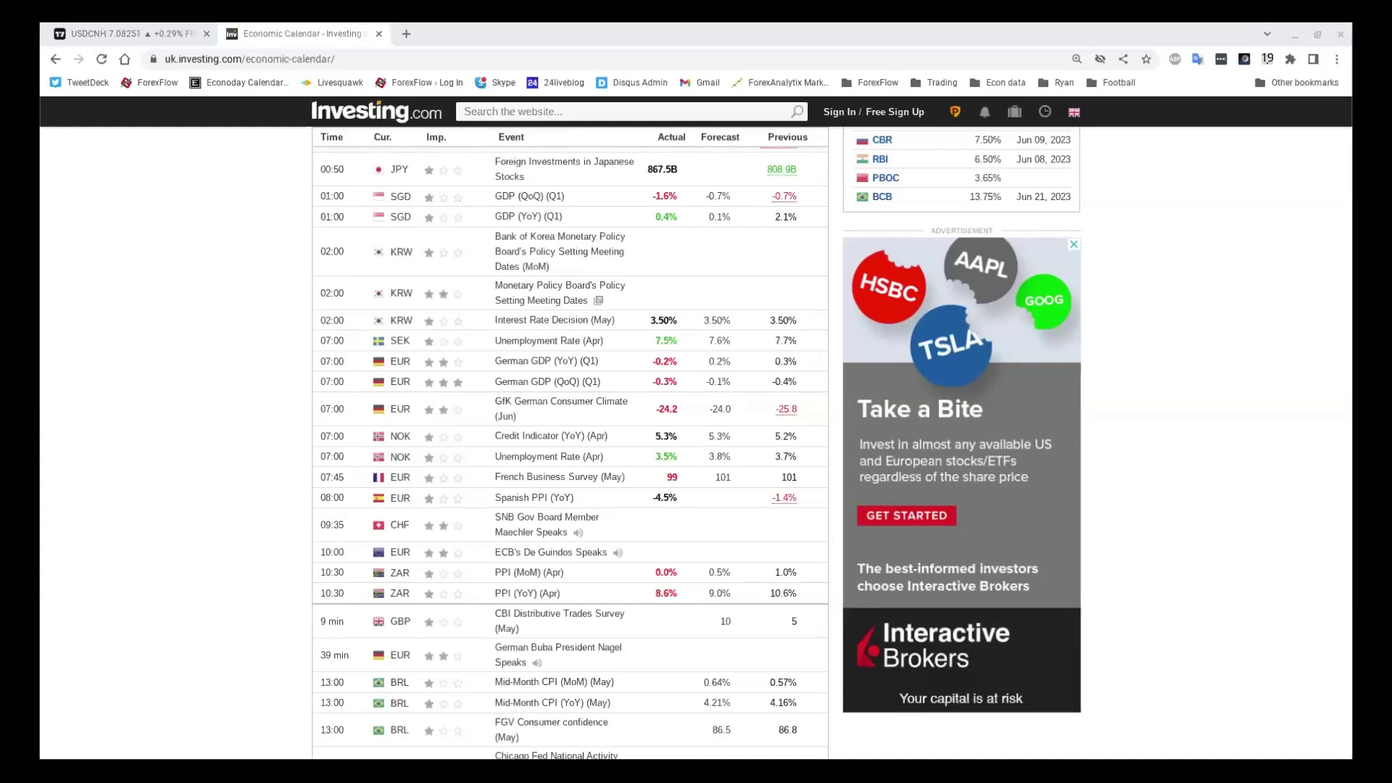
pyautogui.click(105, 28)
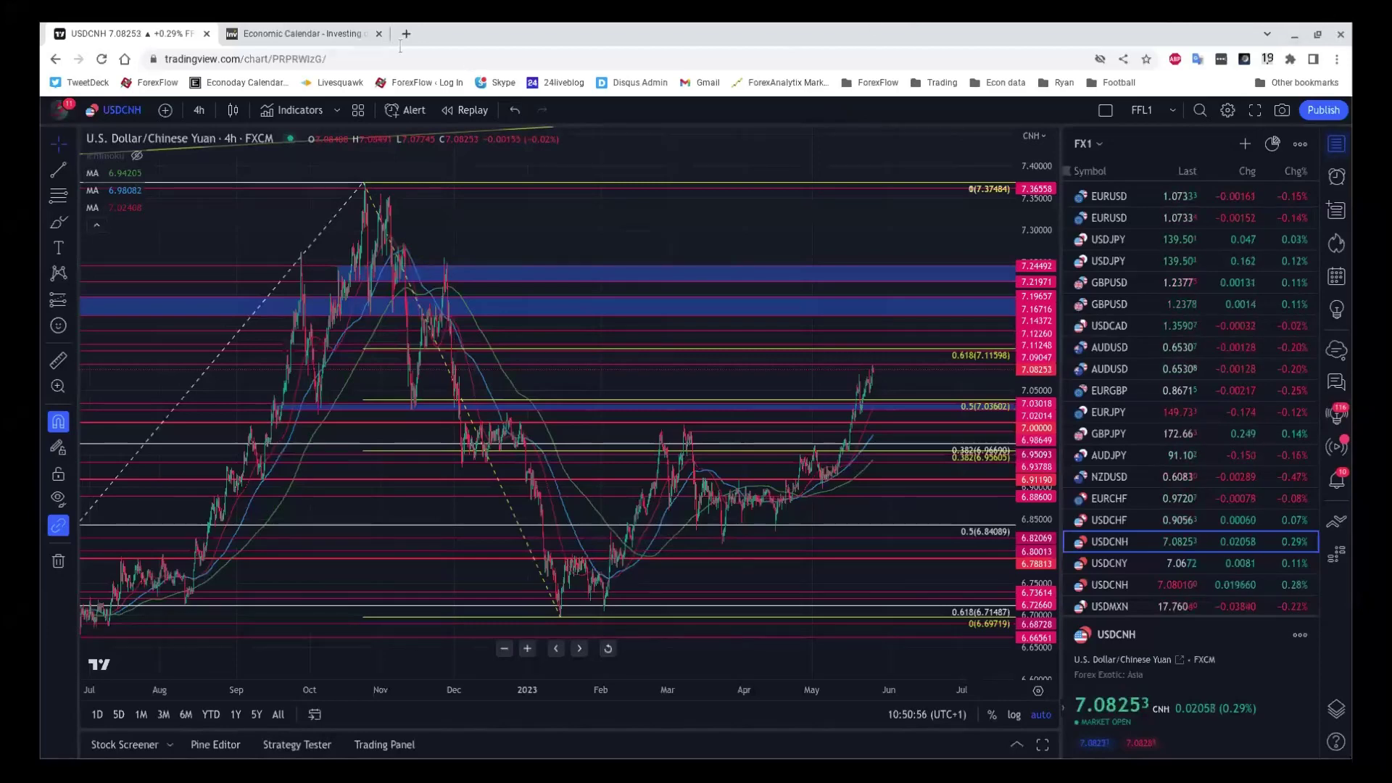
# - Show the Investing.com calendar with the upcoming UK CBI Distributive Trades release
pyautogui.click(250, 26)
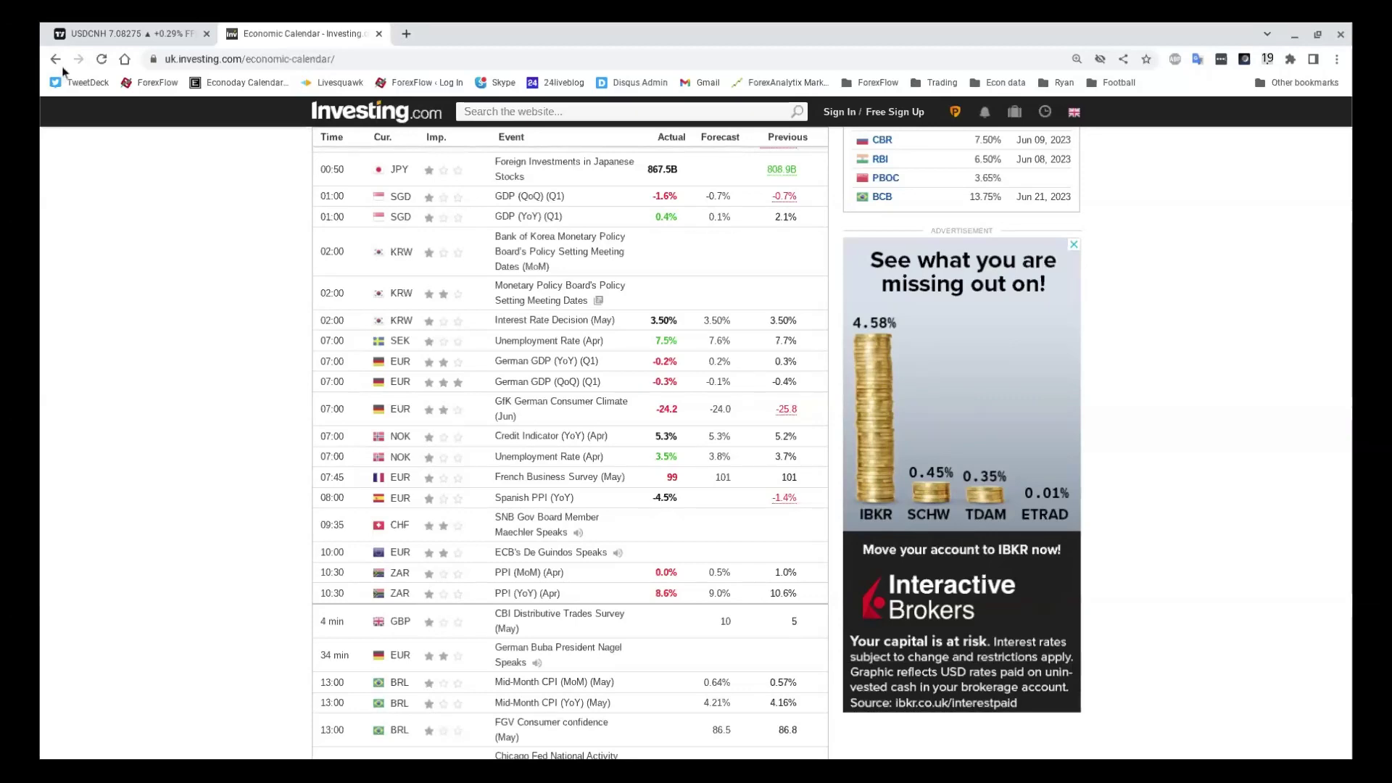
# - Return to the TradingView USDCNH 4-hour chart
pyautogui.click(189, 34)
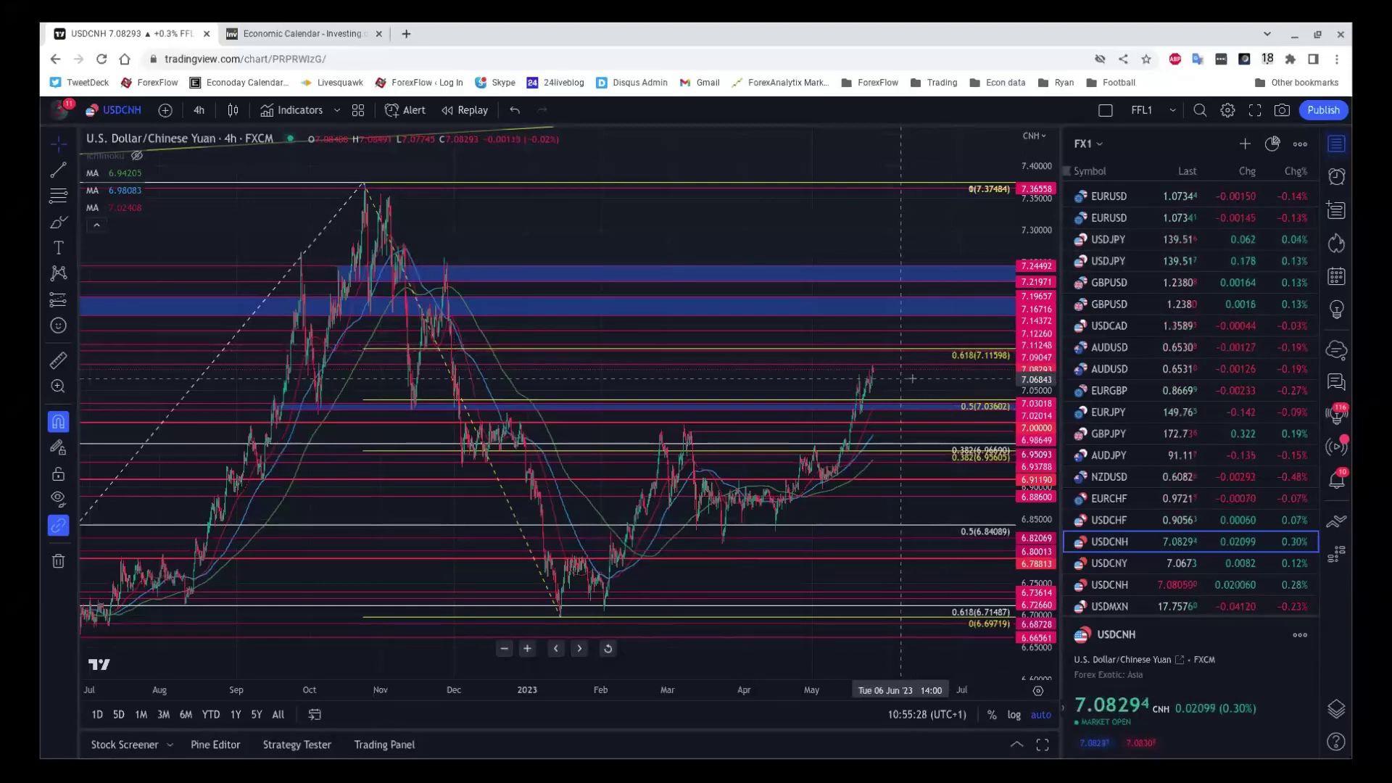
# - Zoom the USDCNH chart and change its interval from 4 hours to 1 hour
pyautogui.scroll(5, 914, 384)
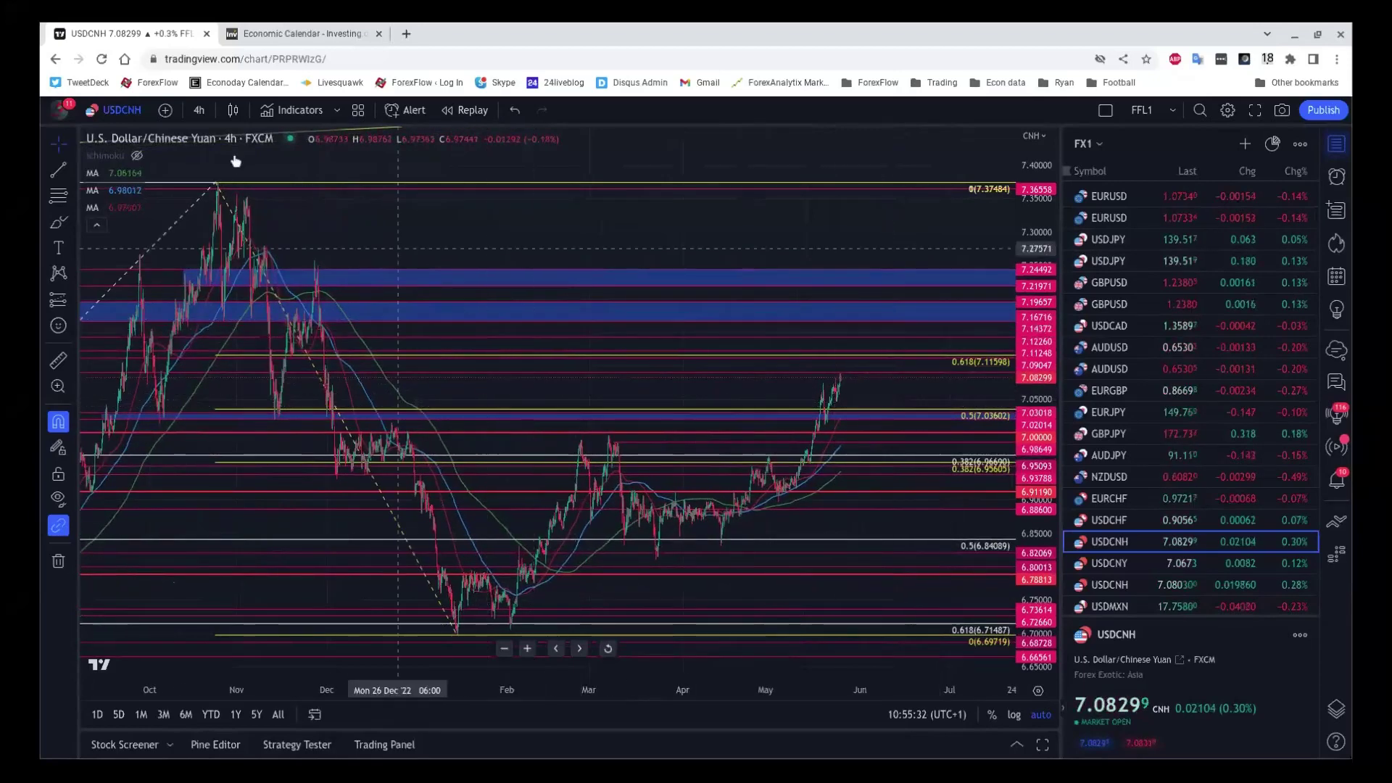
pyautogui.click(199, 110)
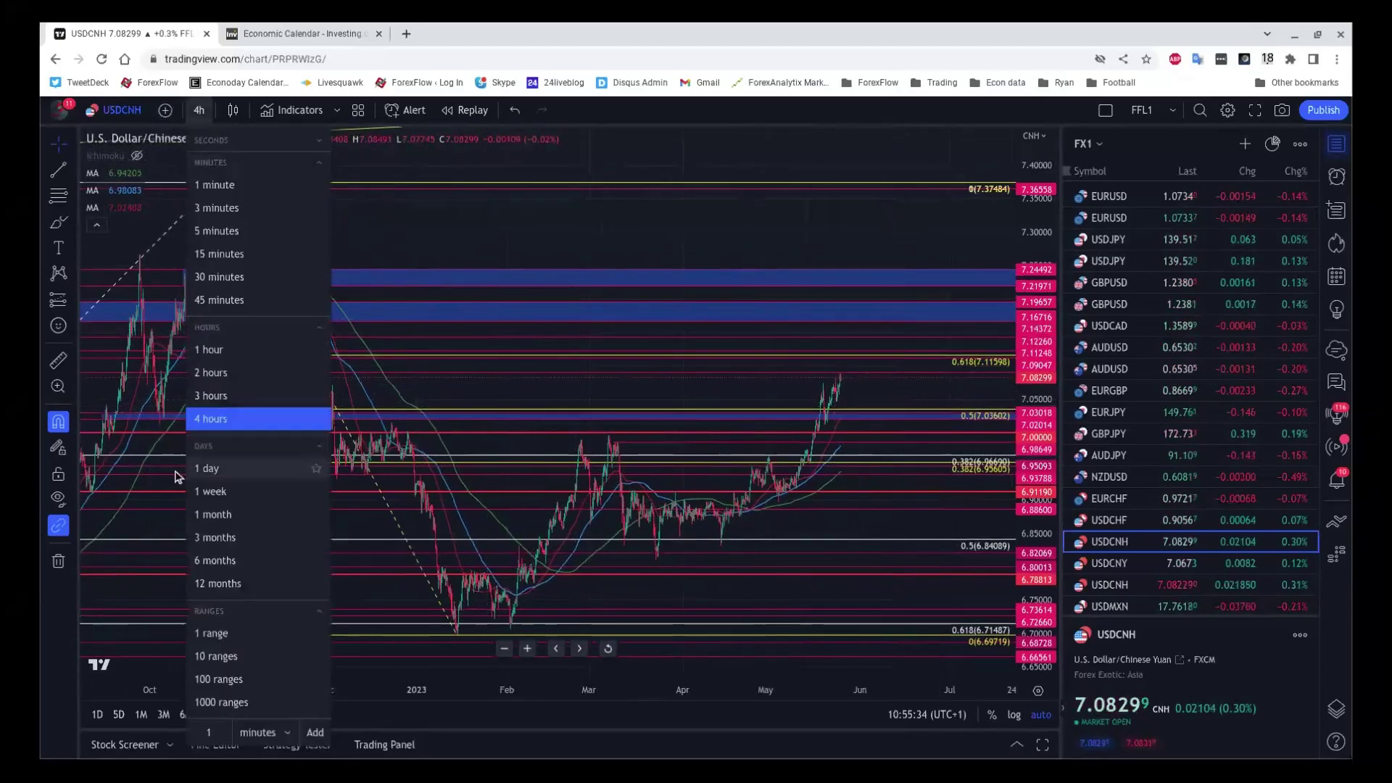
pyautogui.click(207, 350)
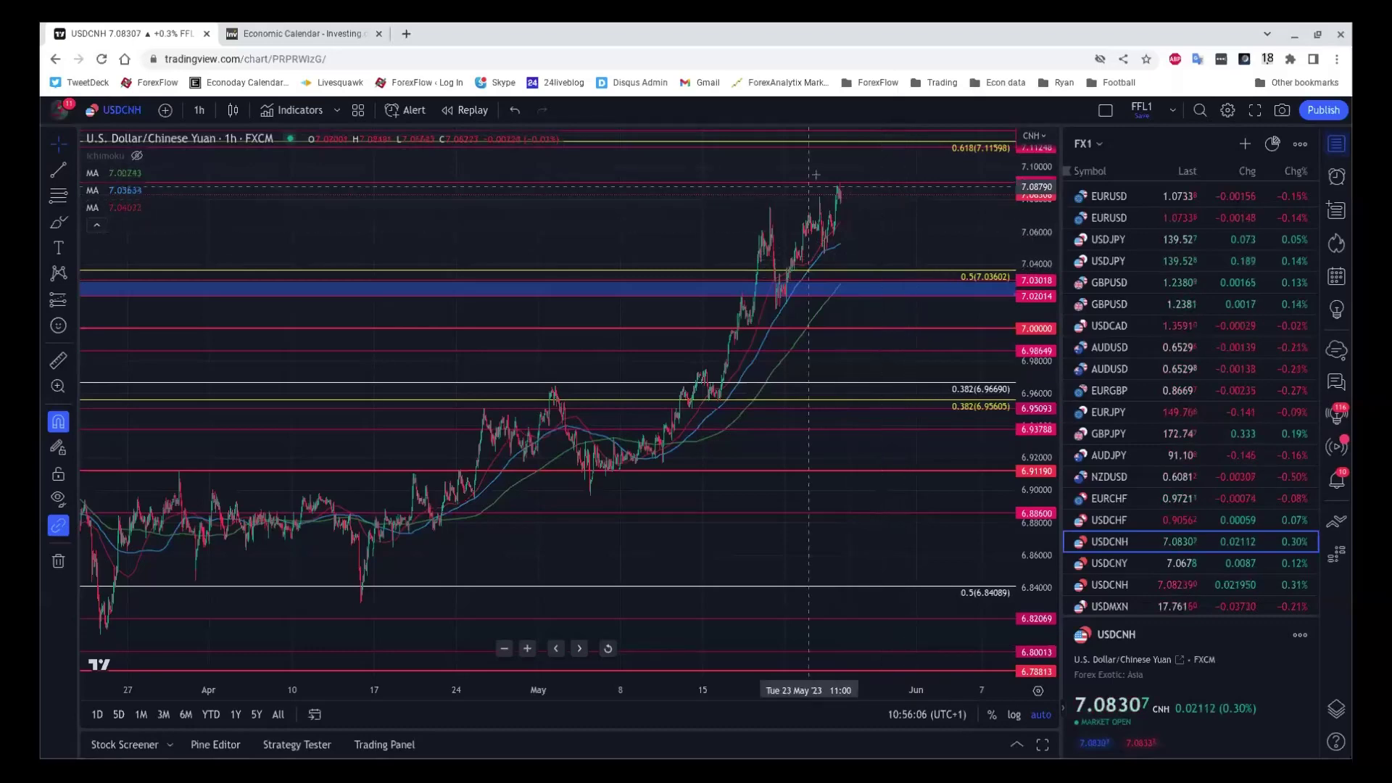
# - Open the AUDUSD 1-hour chart and zoom out to show history back to February
pyautogui.click(1136, 349)
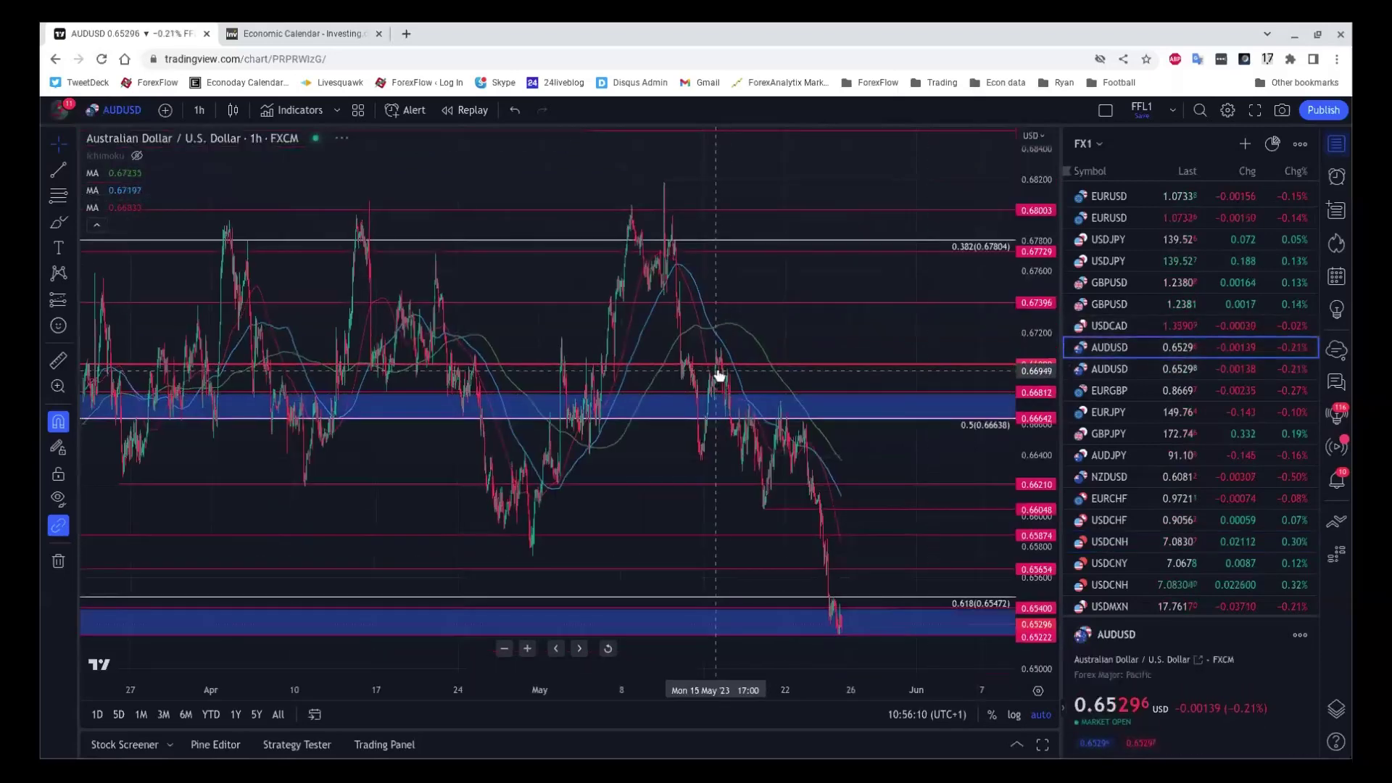
pyautogui.scroll(-2, 717, 376)
pyautogui.scroll(-3, 696, 383)
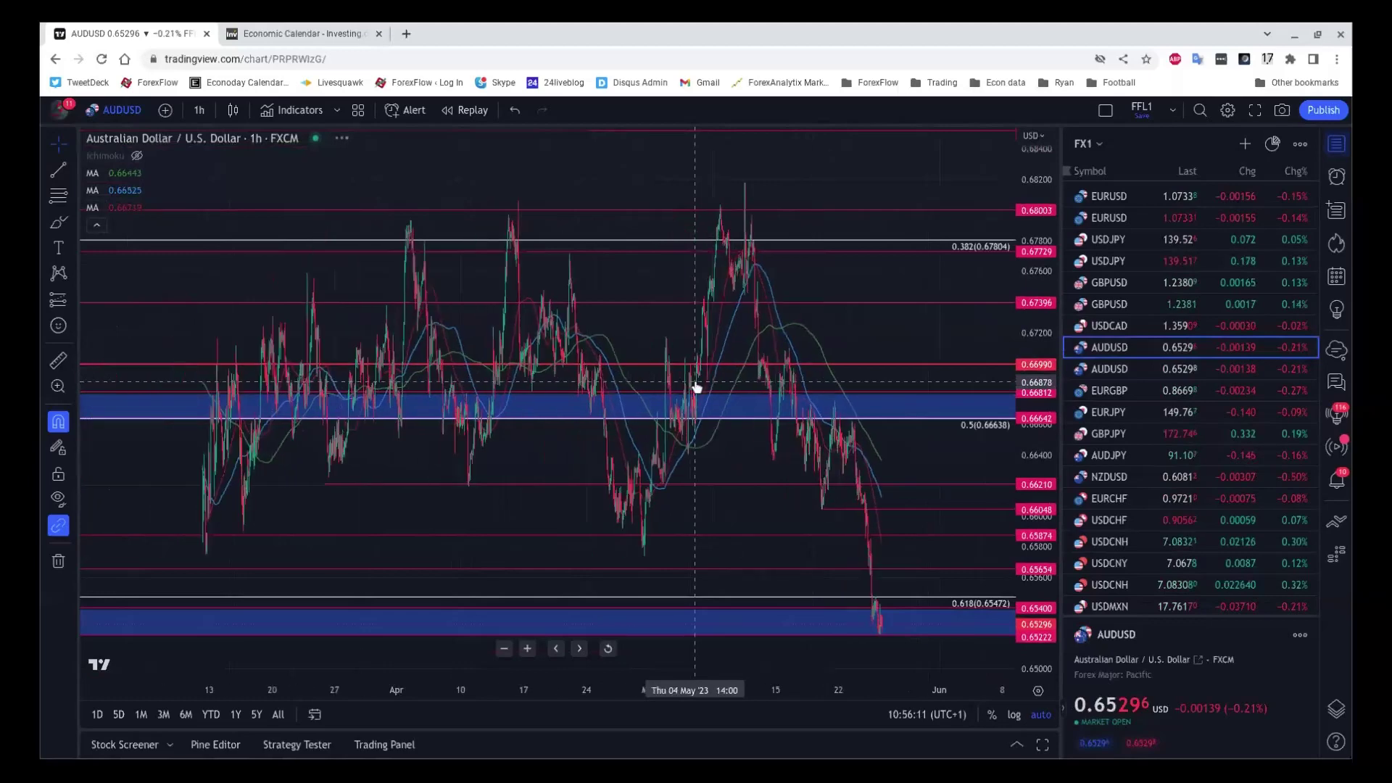
pyautogui.scroll(-3, 797, 604)
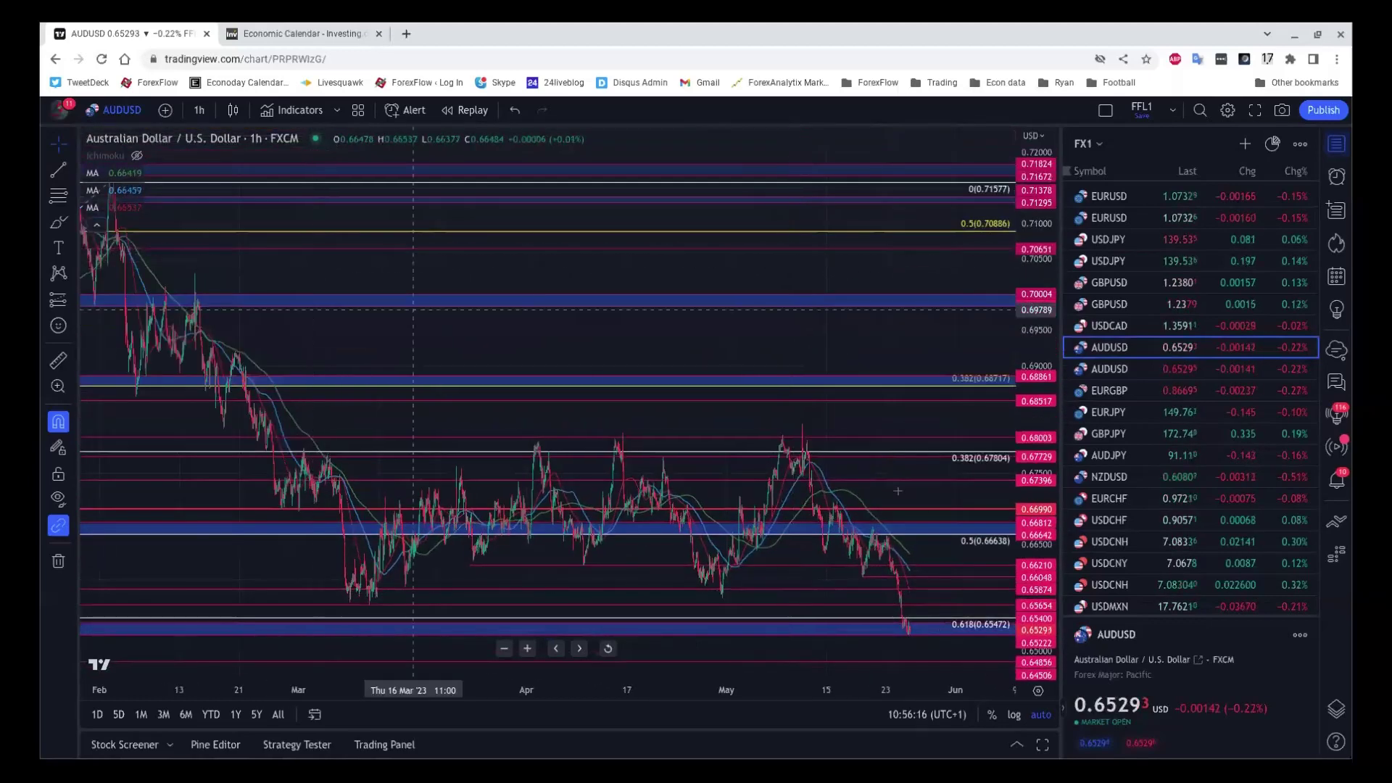
# - Set the AUDUSD chart to 4 hours and frame it from November onward
pyautogui.click(198, 110)
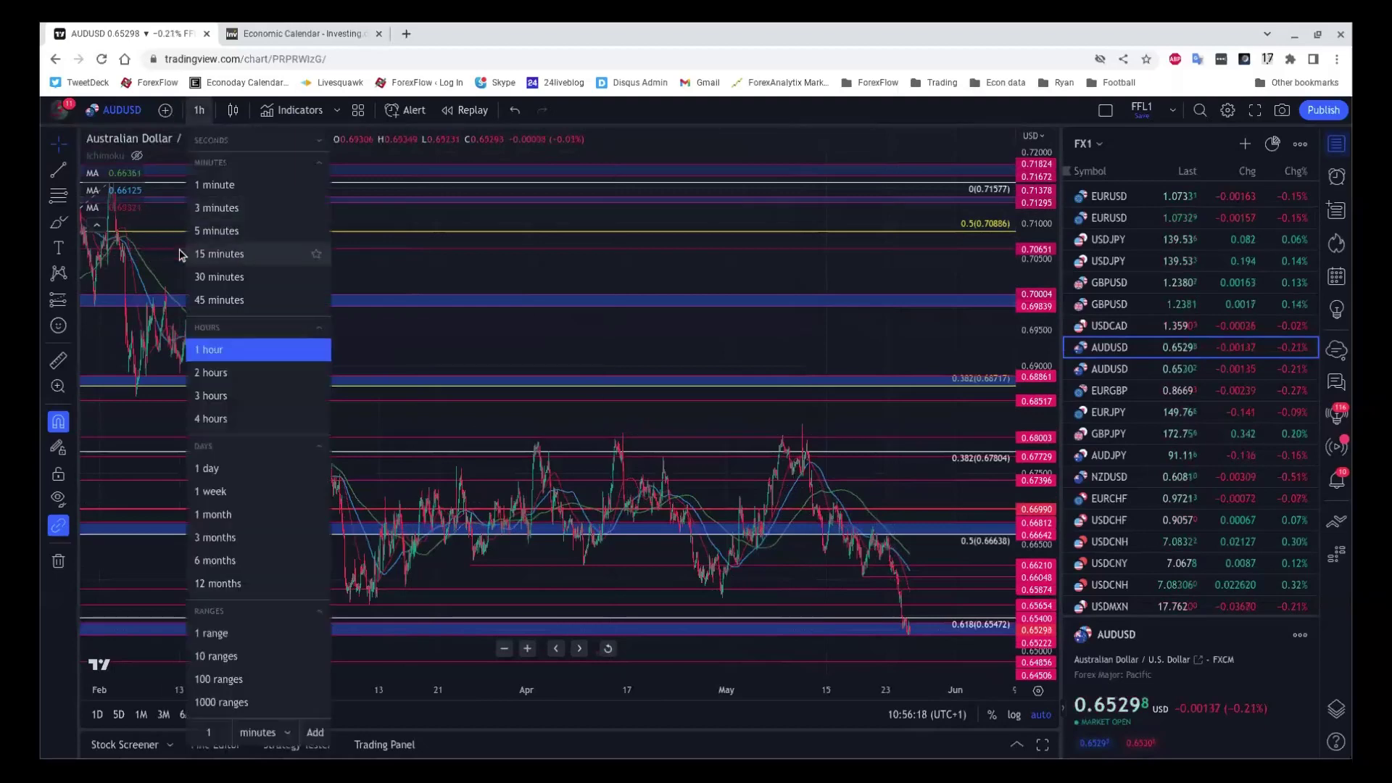
pyautogui.click(298, 416)
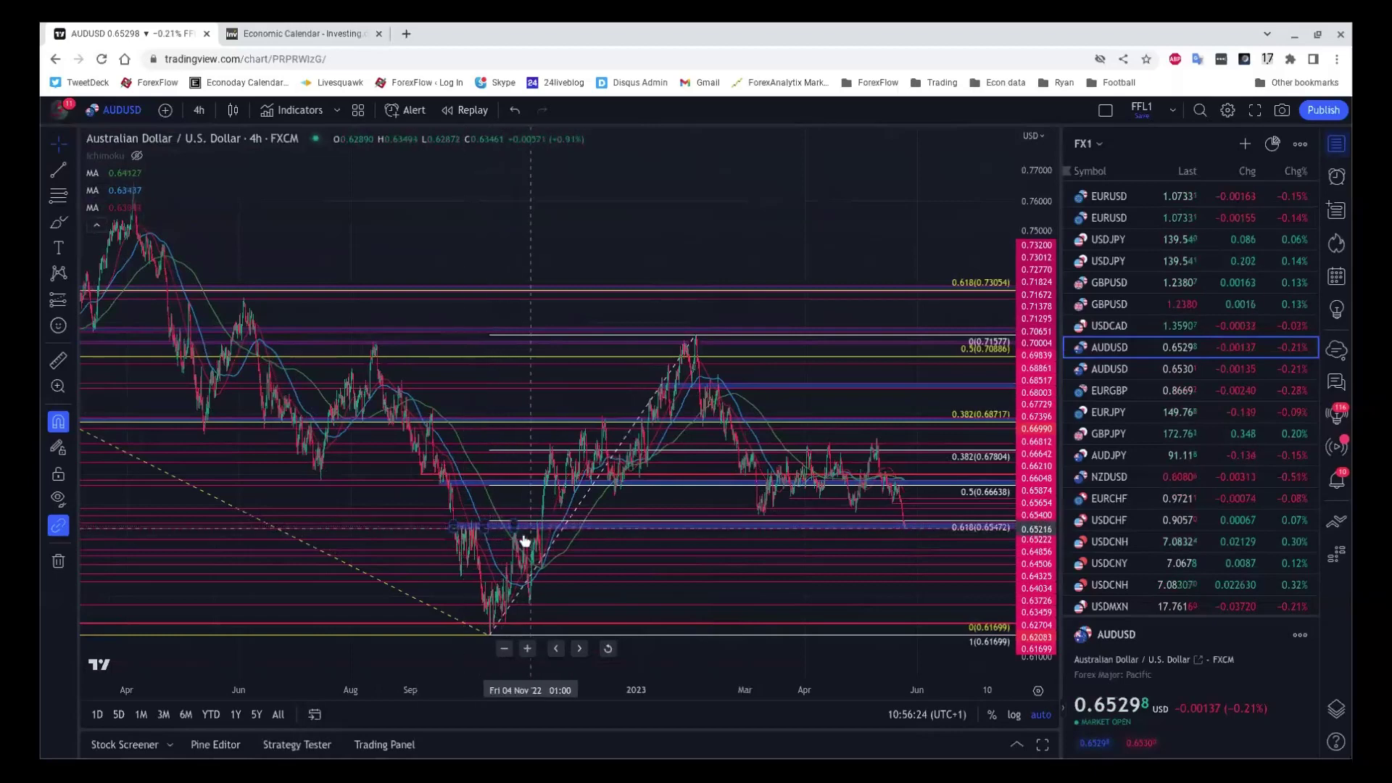
pyautogui.scroll(2, 848, 571)
pyautogui.scroll(4, 849, 571)
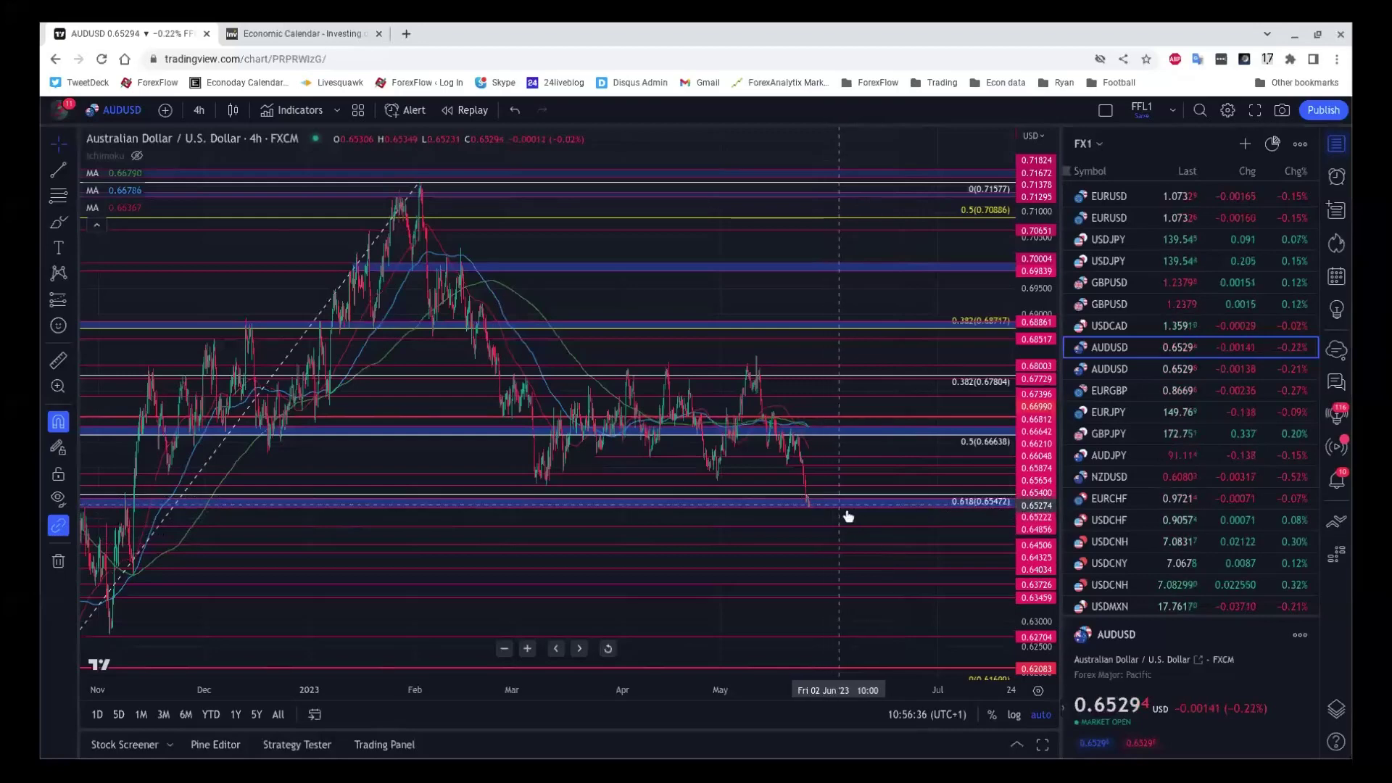
pyautogui.scroll(-1, 845, 512)
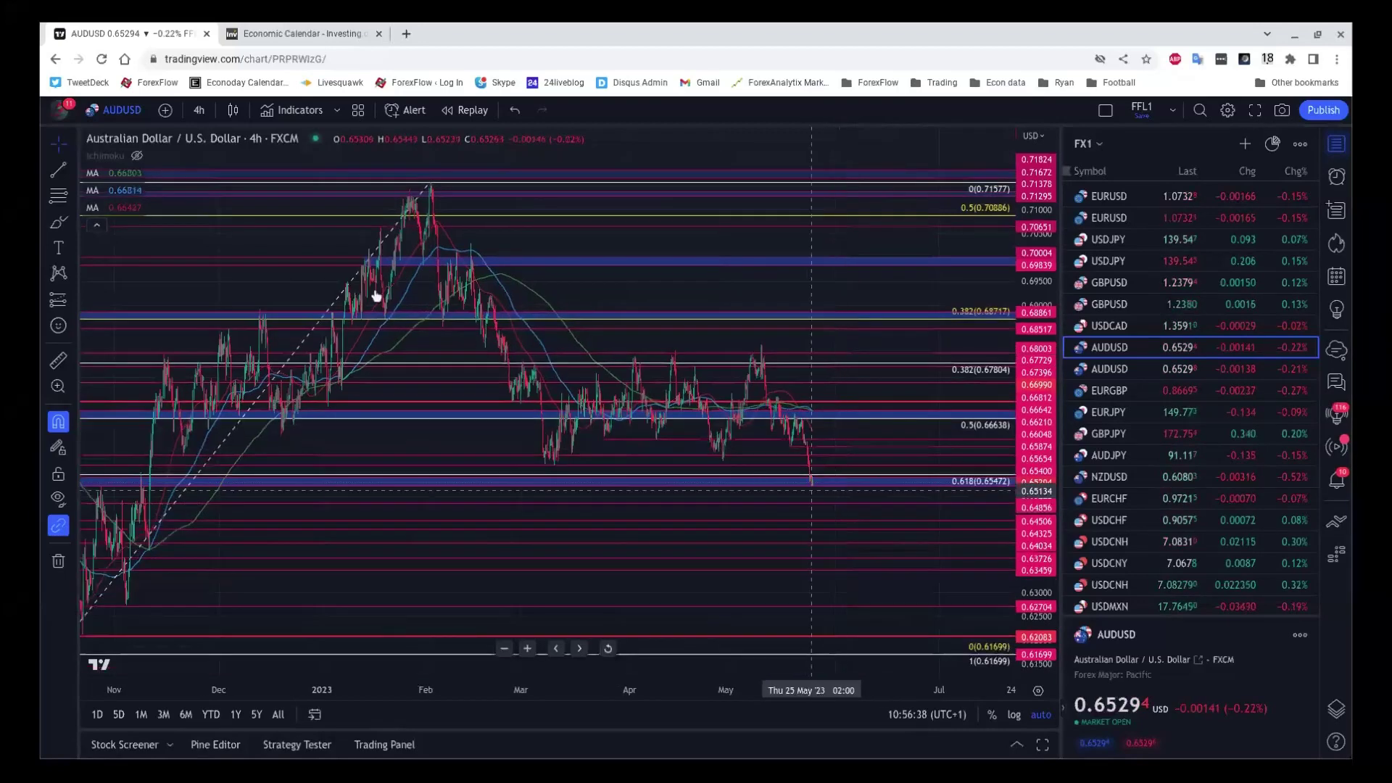
# - Set the AUDUSD chart to 15 minutes and frame mid-to-late May
pyautogui.click(198, 110)
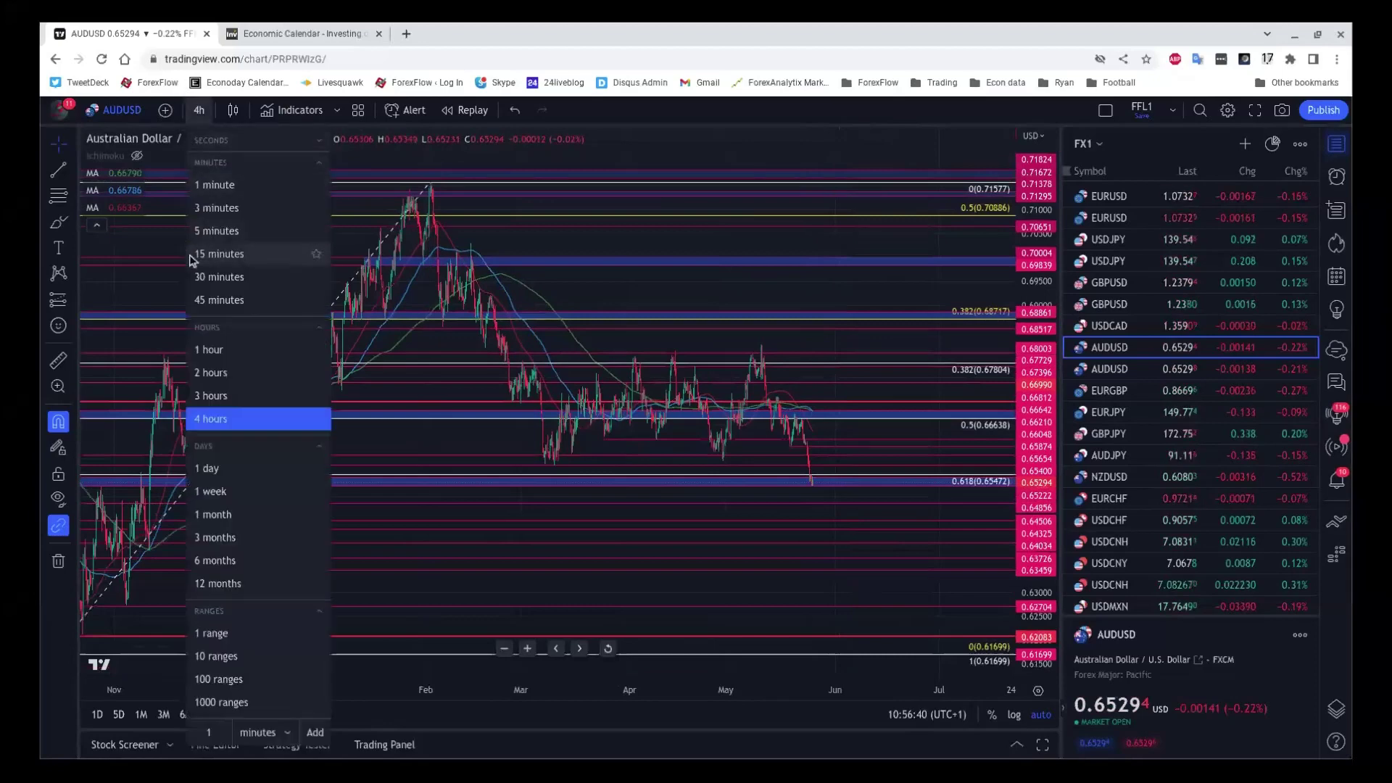
pyautogui.click(218, 254)
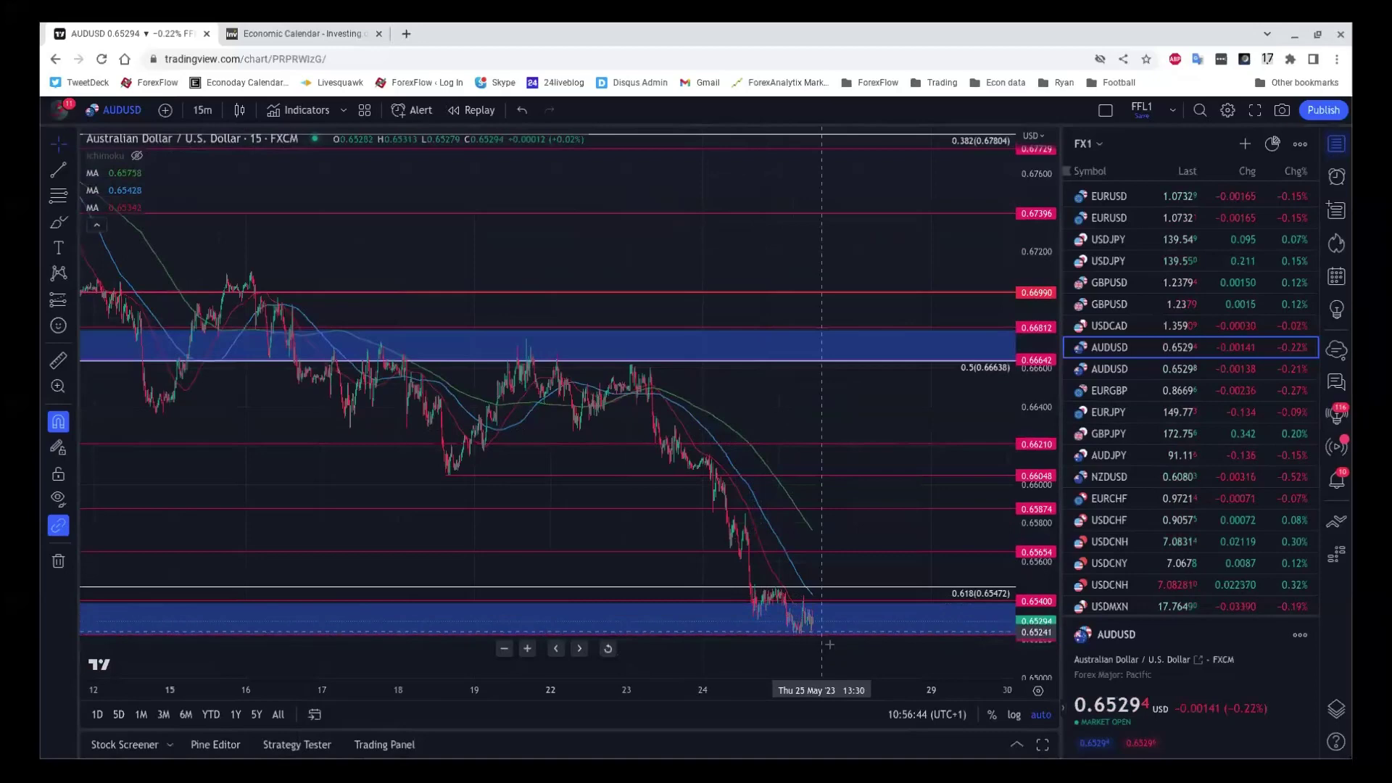
pyautogui.scroll(-2, 855, 638)
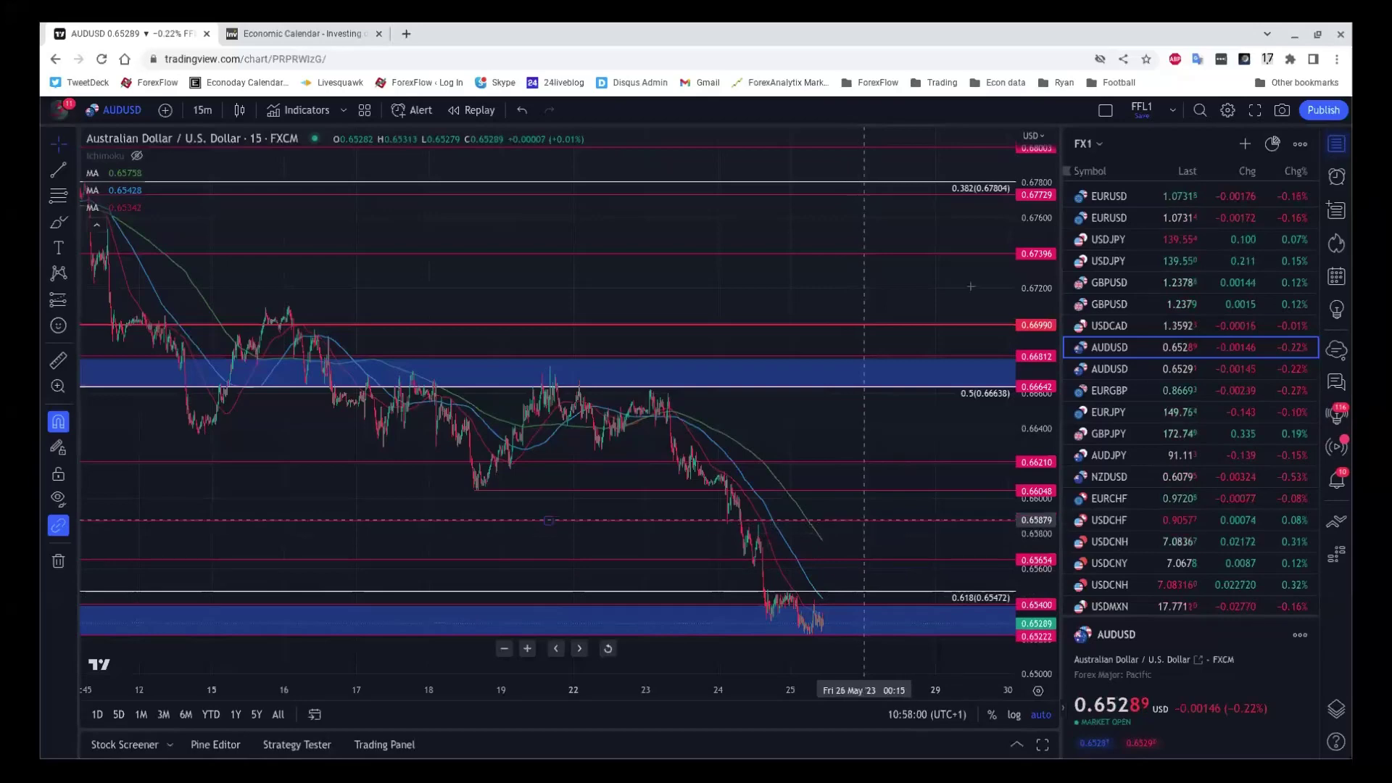
# - Load USDJPY and zoom the daily chart from the 2017 view to 2021 onward
pyautogui.click(1128, 241)
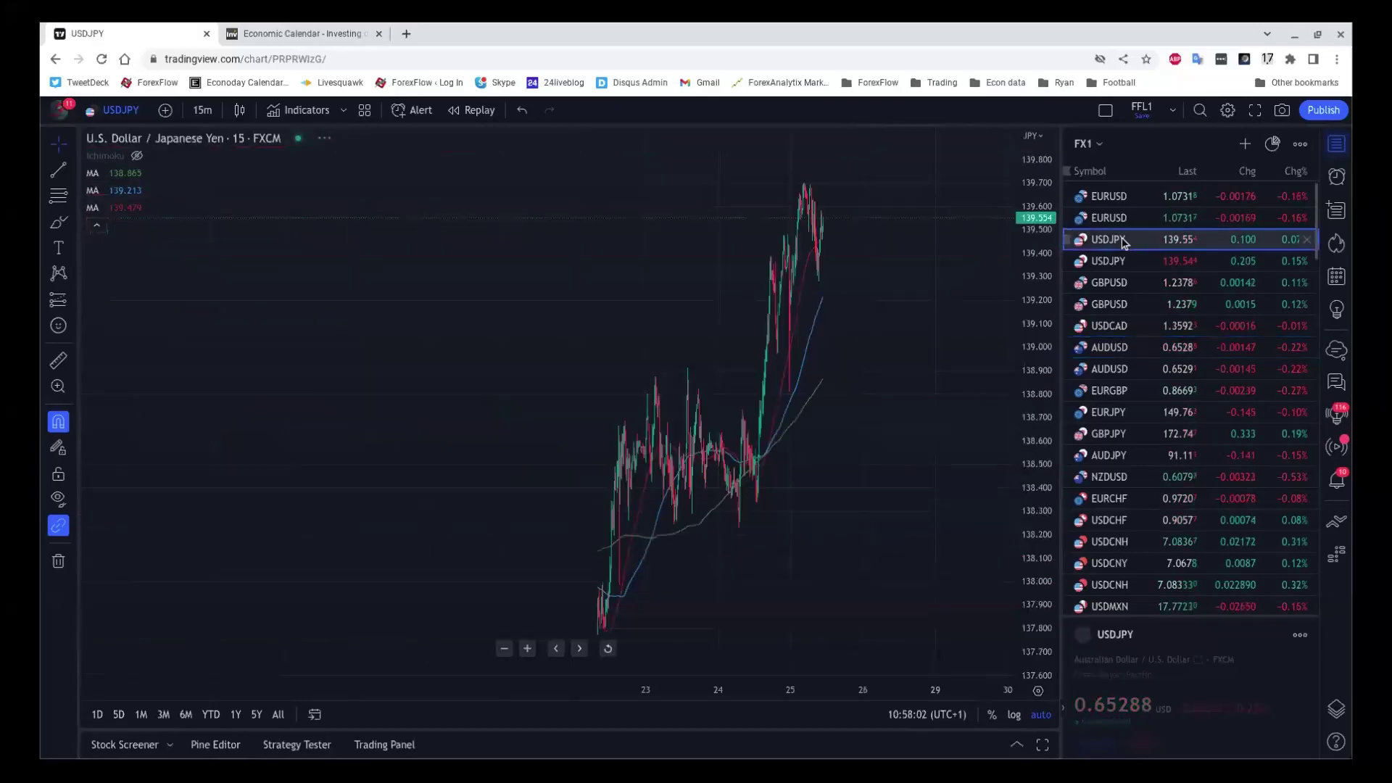
pyautogui.scroll(-5, 645, 423)
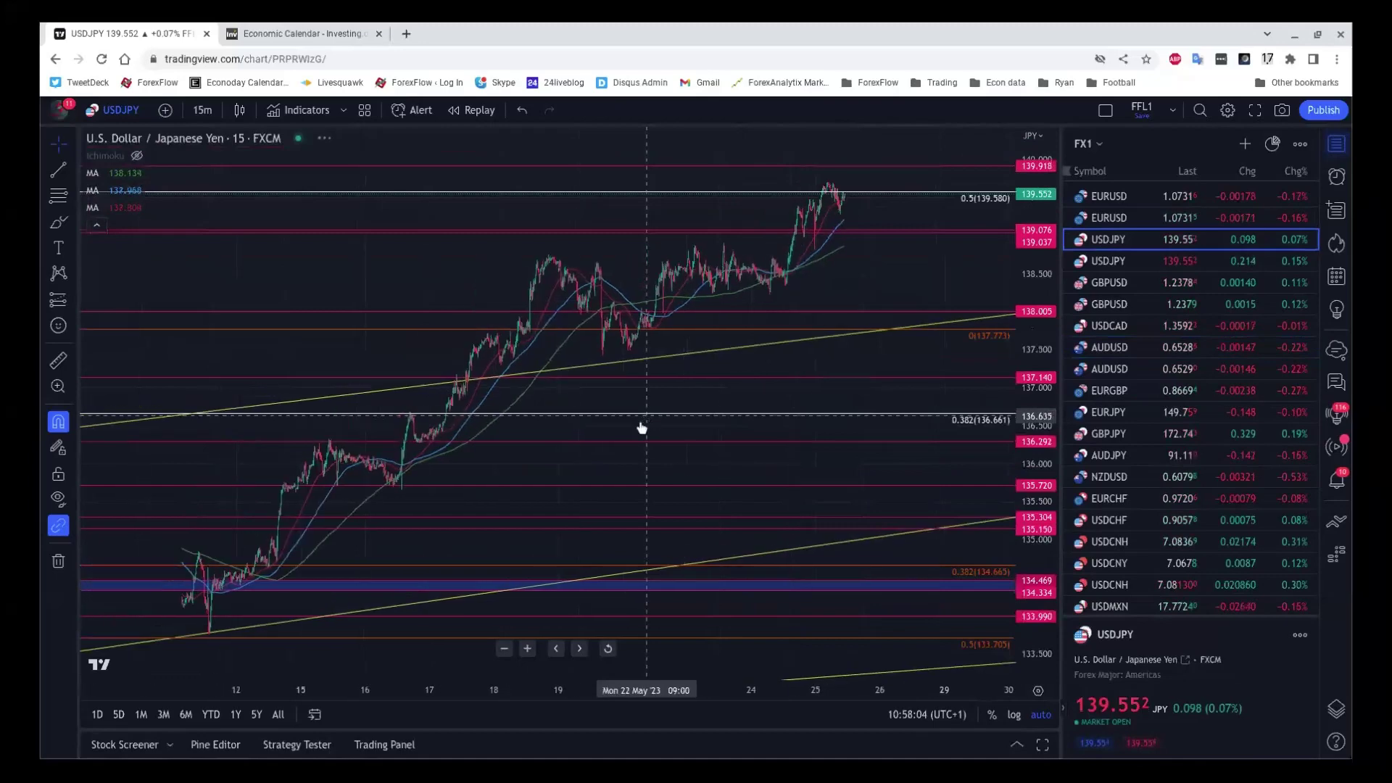
pyautogui.scroll(-3, 641, 421)
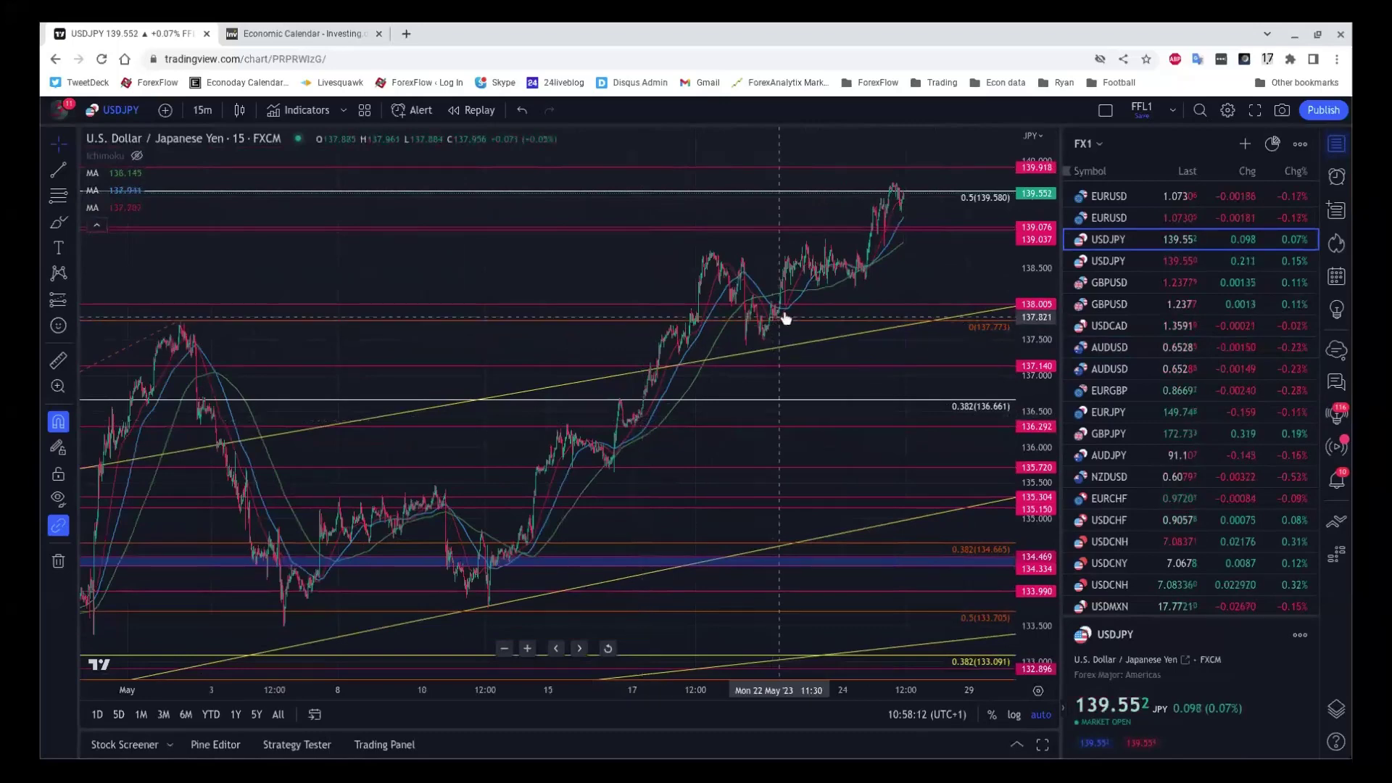
pyautogui.scroll(-4, 785, 317)
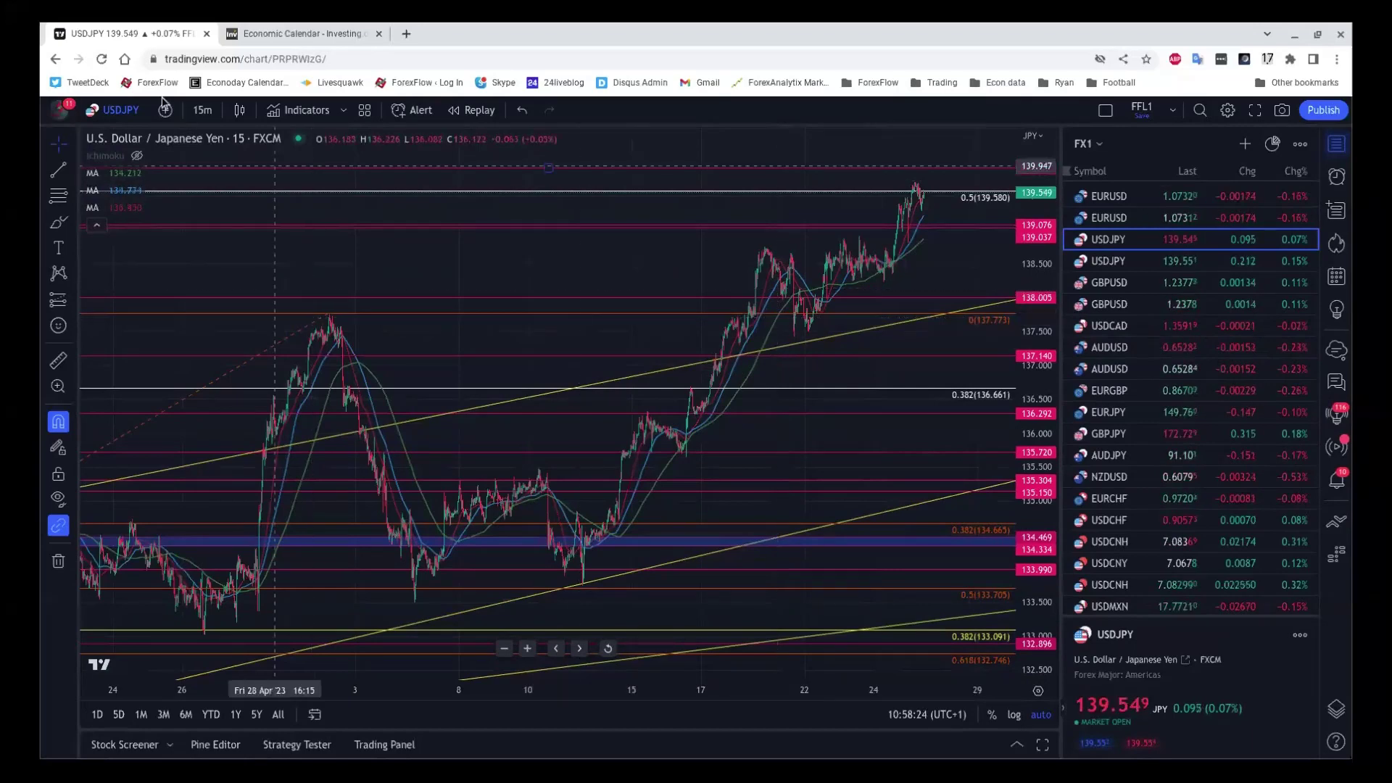
pyautogui.click(200, 109)
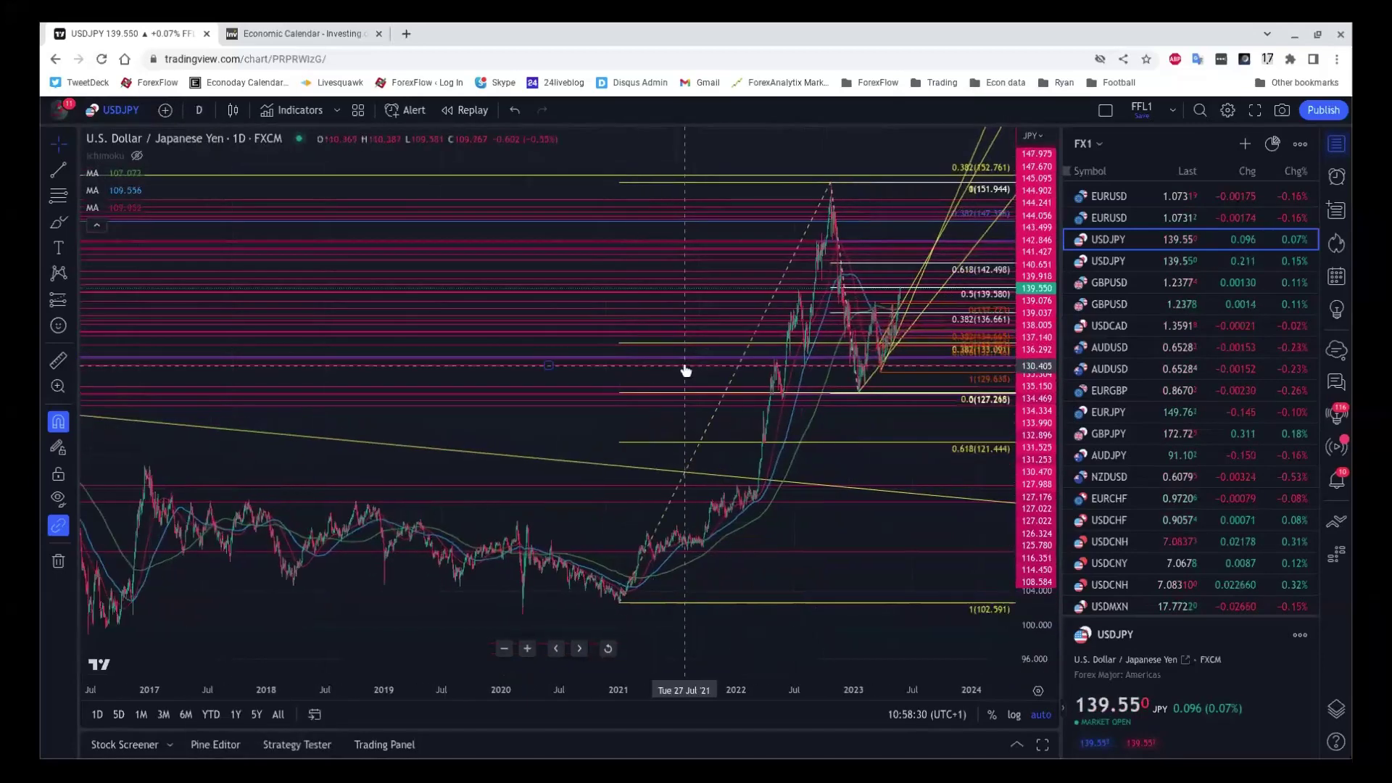
pyautogui.scroll(6, 685, 370)
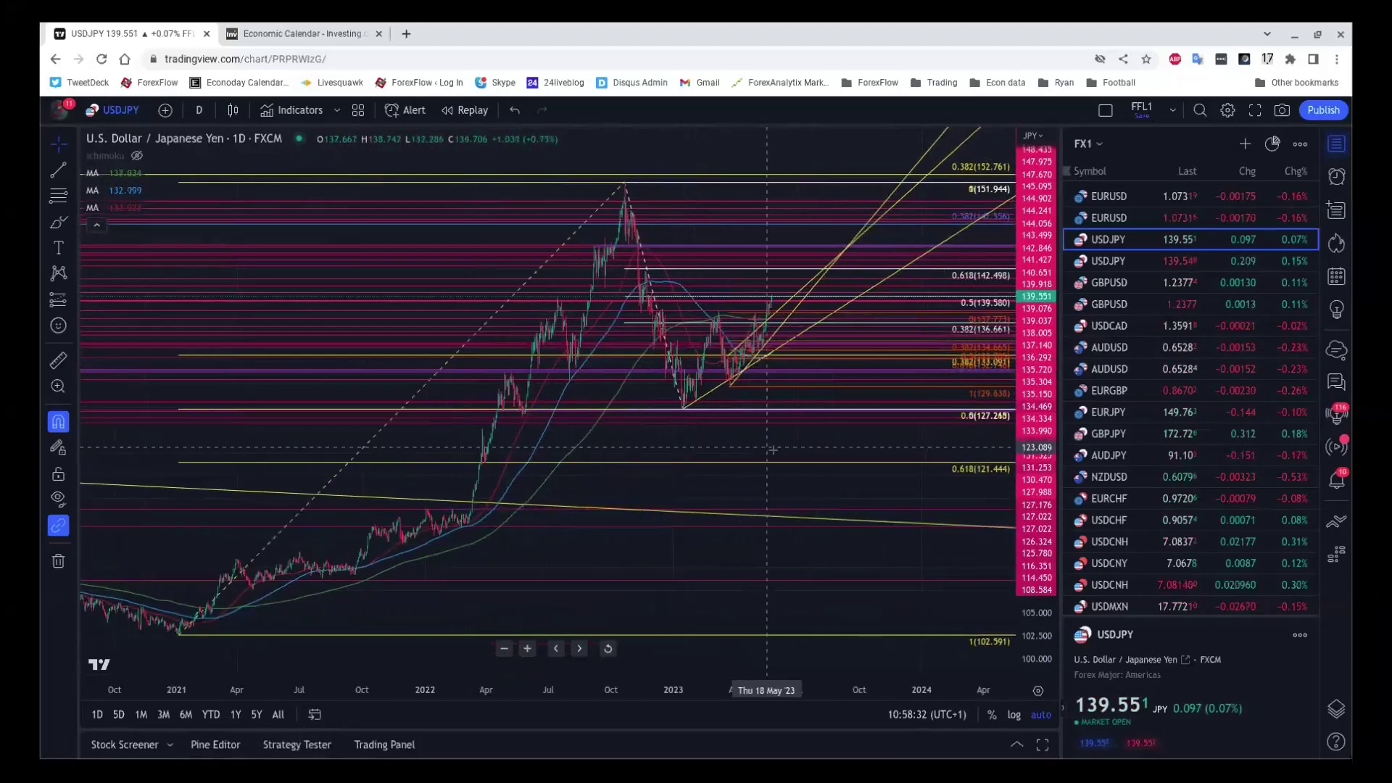
# - Load the ICE-sourced USDJPY daily chart and zoom in on May 2022 onward
pyautogui.click(1135, 261)
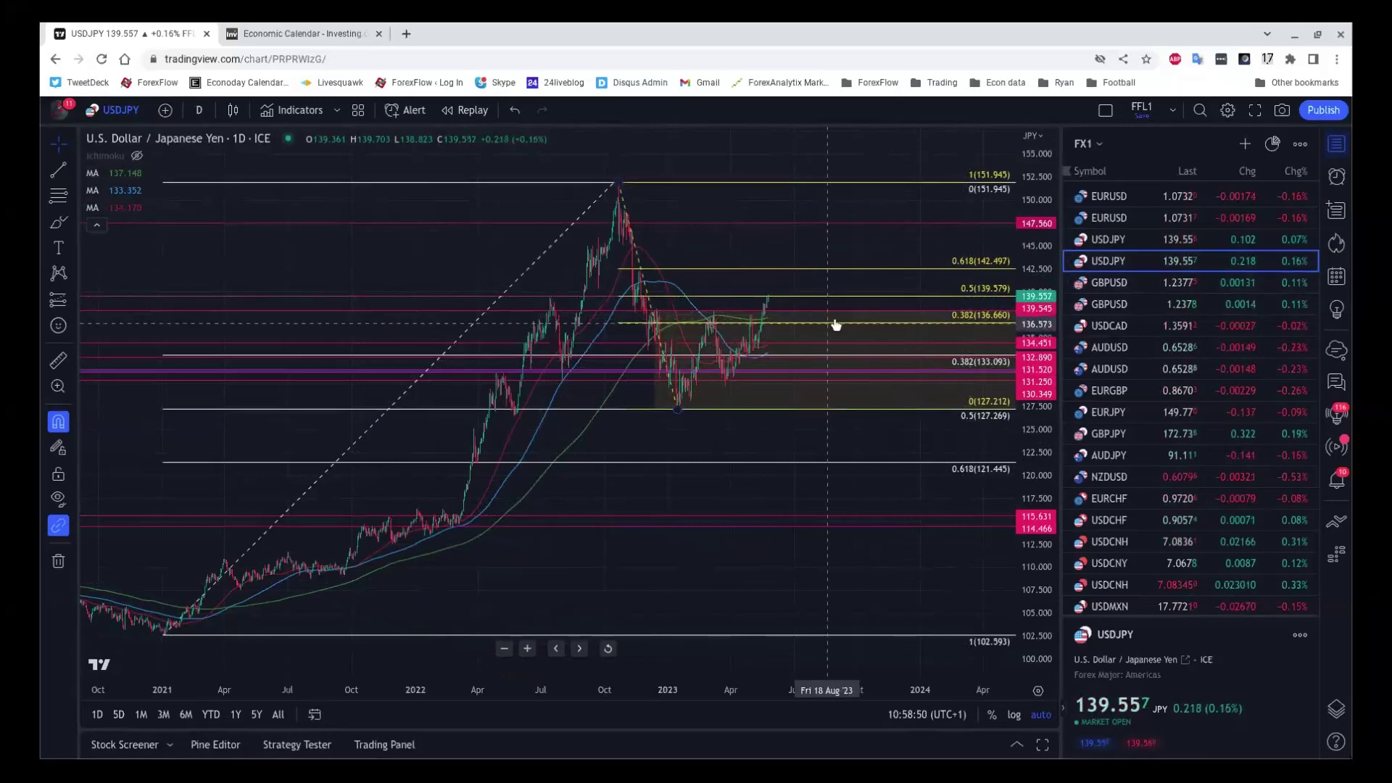
pyautogui.scroll(5, 591, 415)
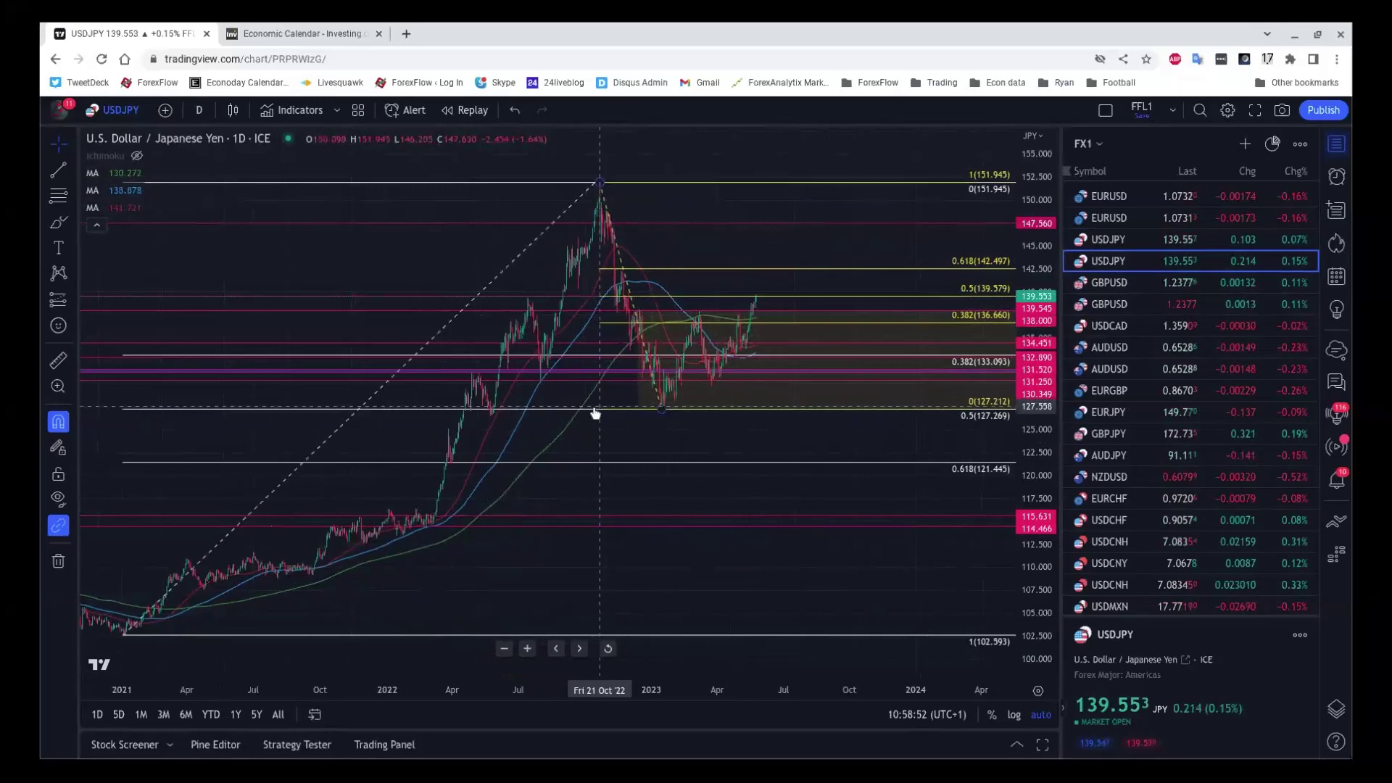
pyautogui.moveTo(596, 419); pyautogui.dragTo(822, 406)
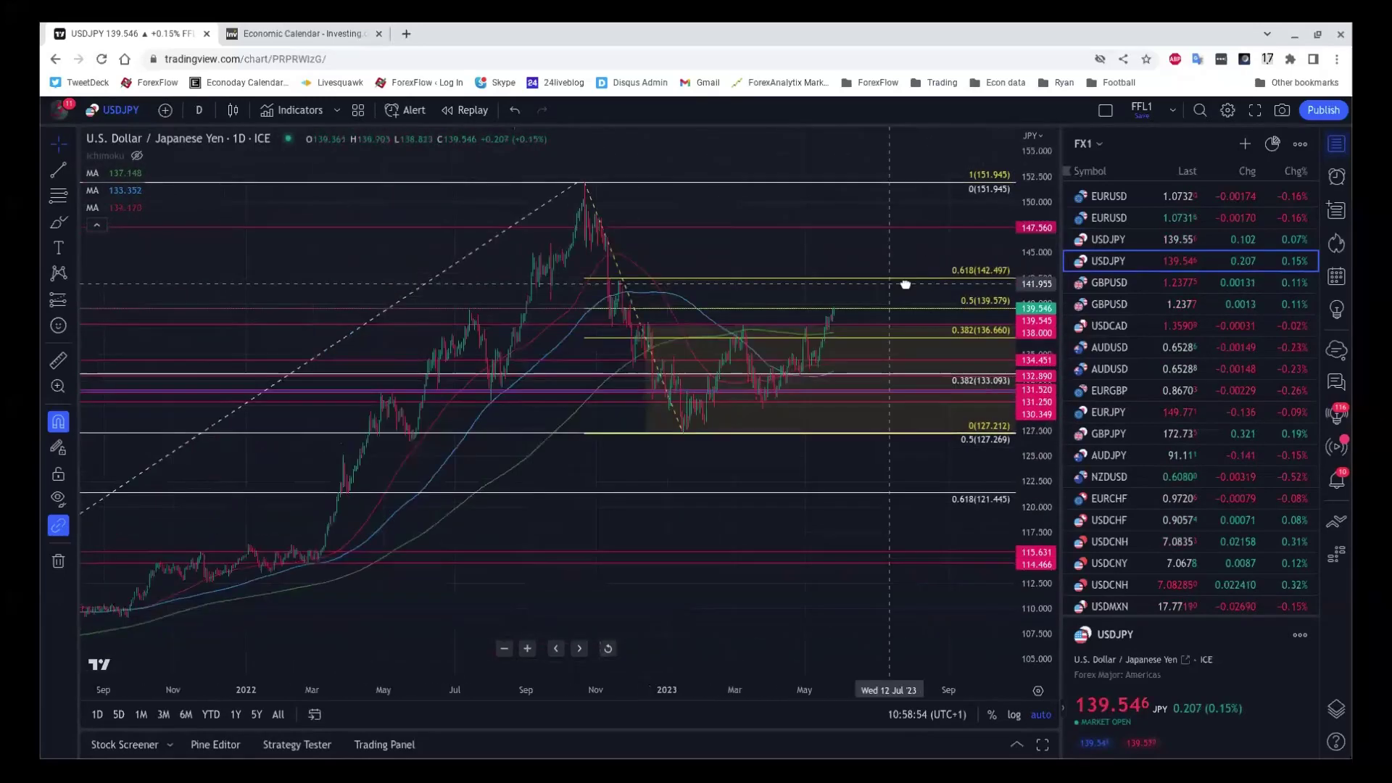
pyautogui.scroll(2, 664, 552)
pyautogui.scroll(3, 663, 549)
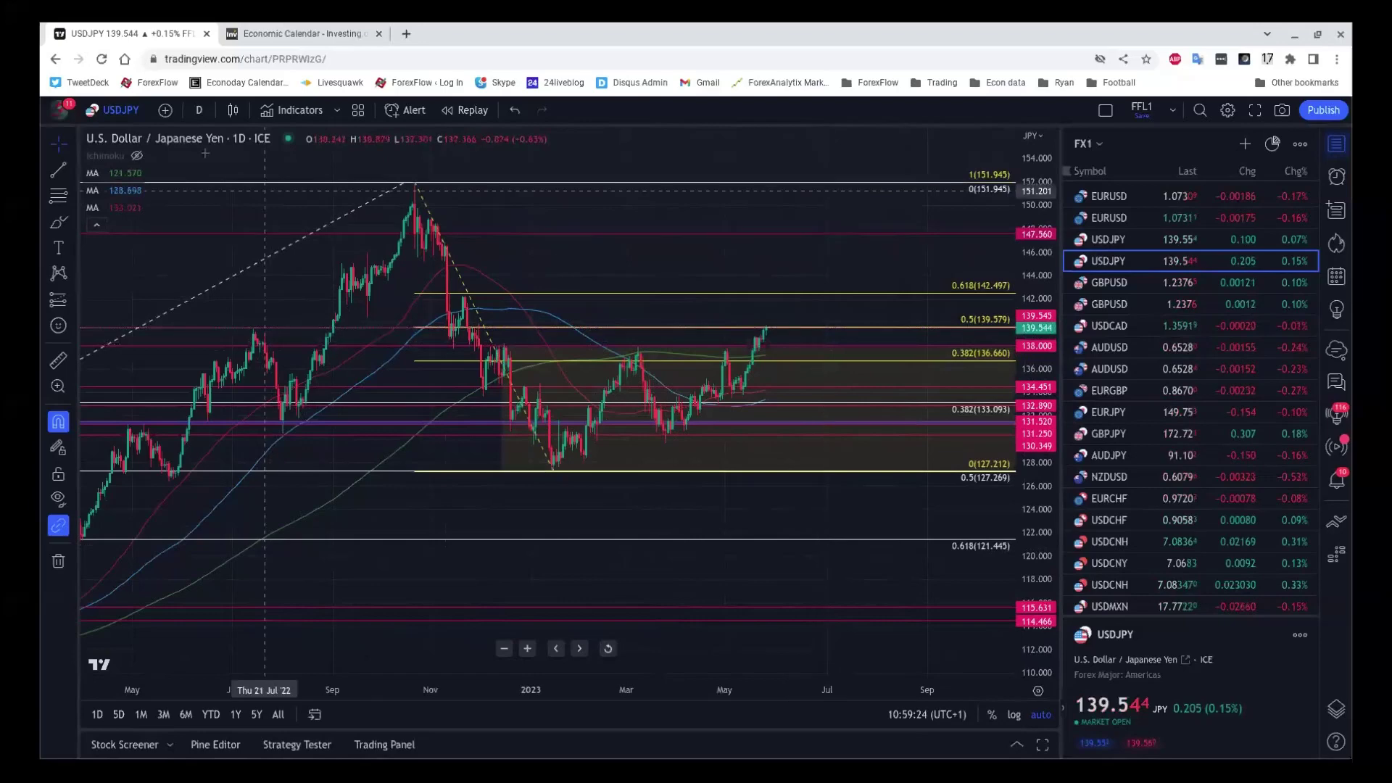
# - Switch USDJPY to 15-minute candles and zoom out to cover May 8–25
pyautogui.click(198, 110)
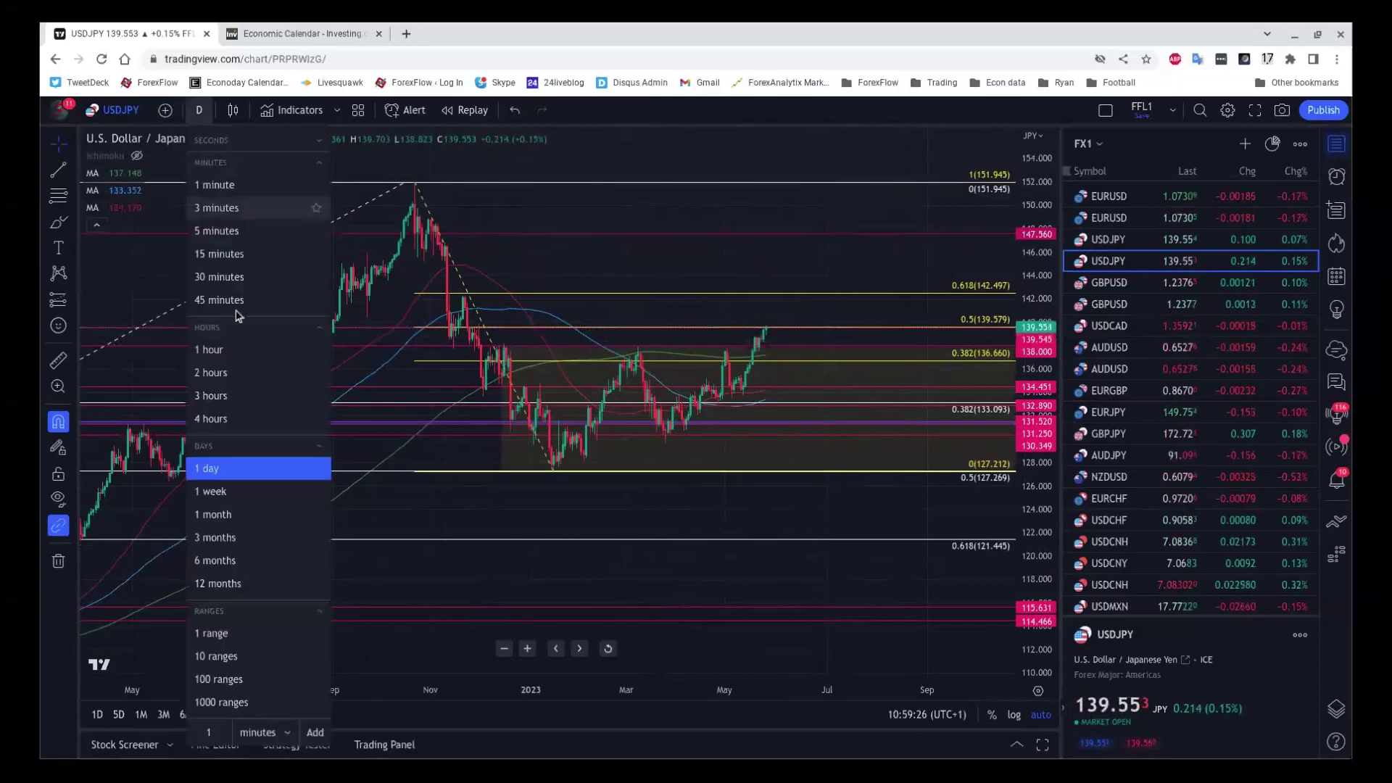
pyautogui.click(215, 250)
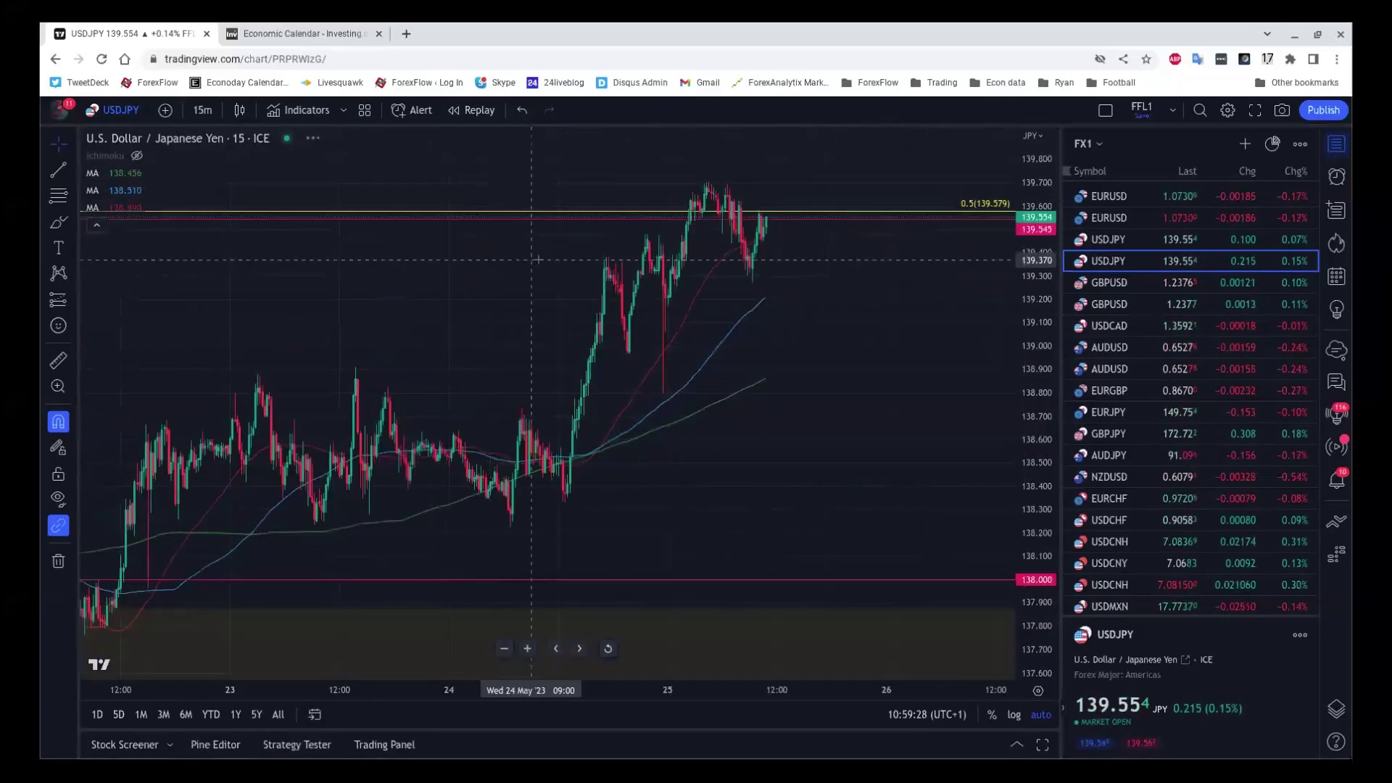
pyautogui.scroll(-8, 562, 284)
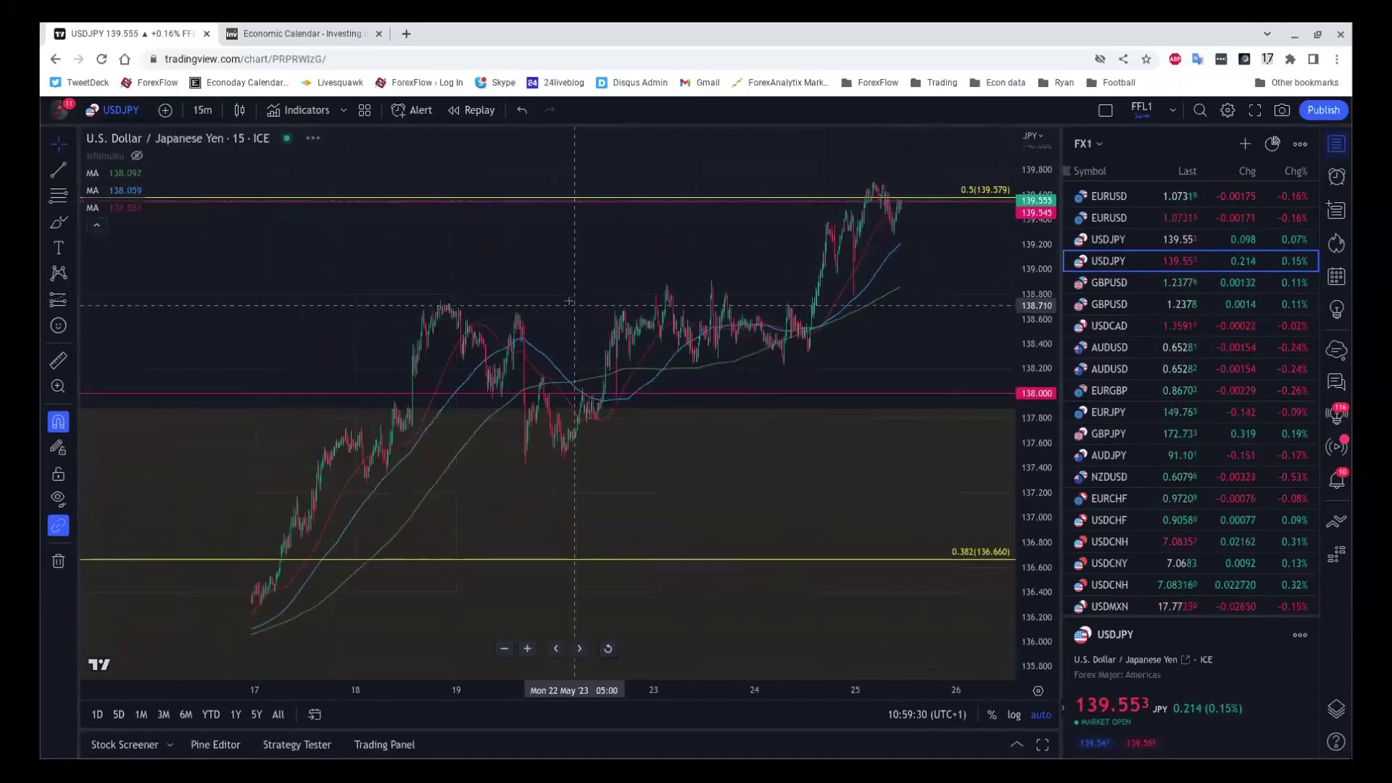
pyautogui.scroll(-5, 574, 307)
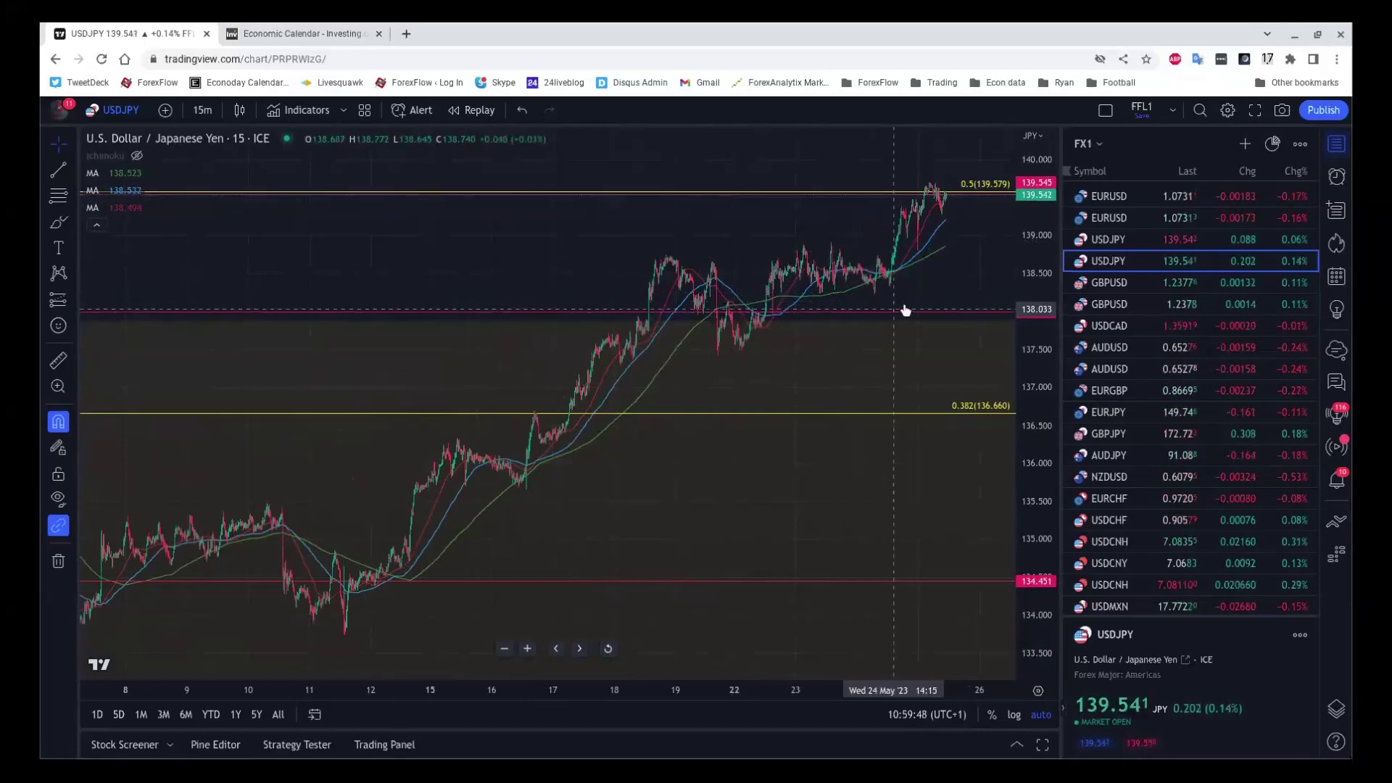
# - Load the EURGBP 15-minute chart and zoom out to show its blue demand zone near 0.865–0.867
pyautogui.click(1148, 395)
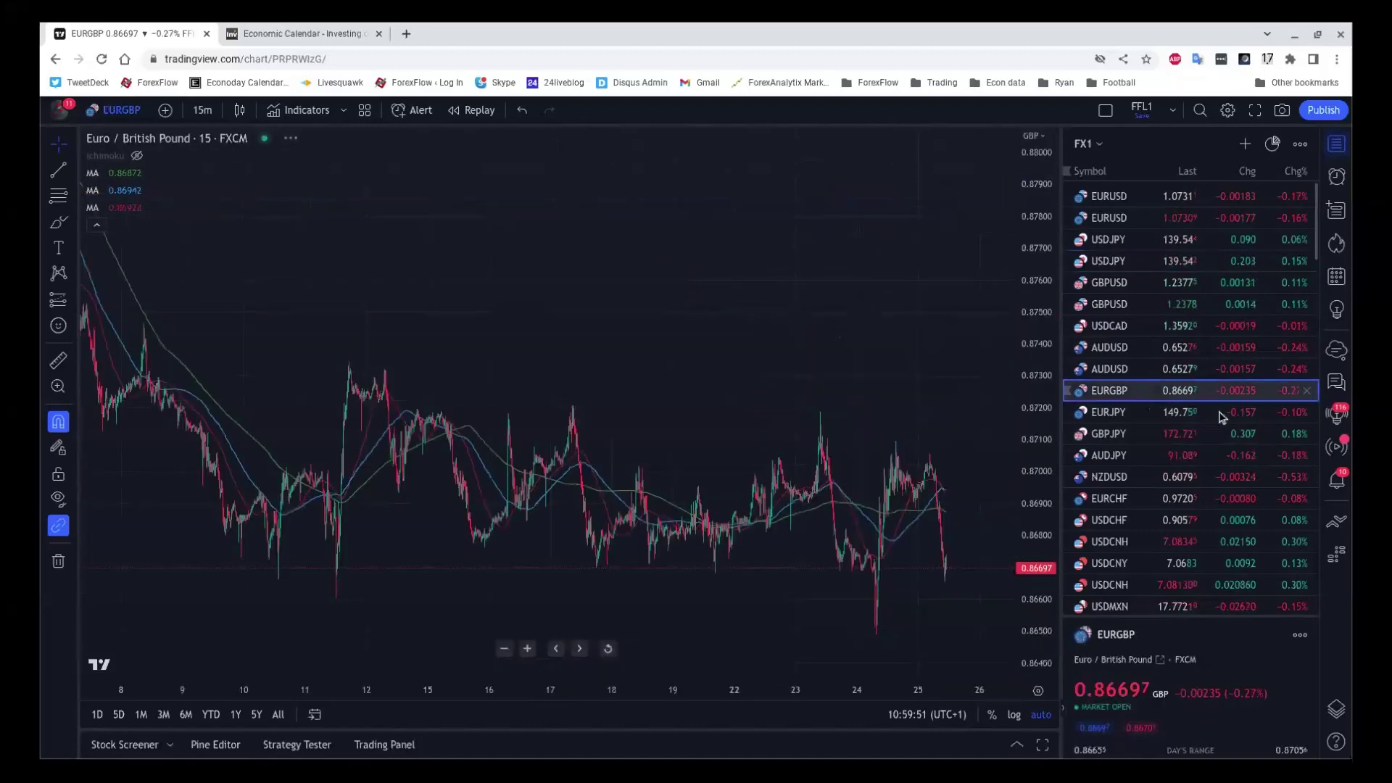
pyautogui.scroll(-6, 751, 397)
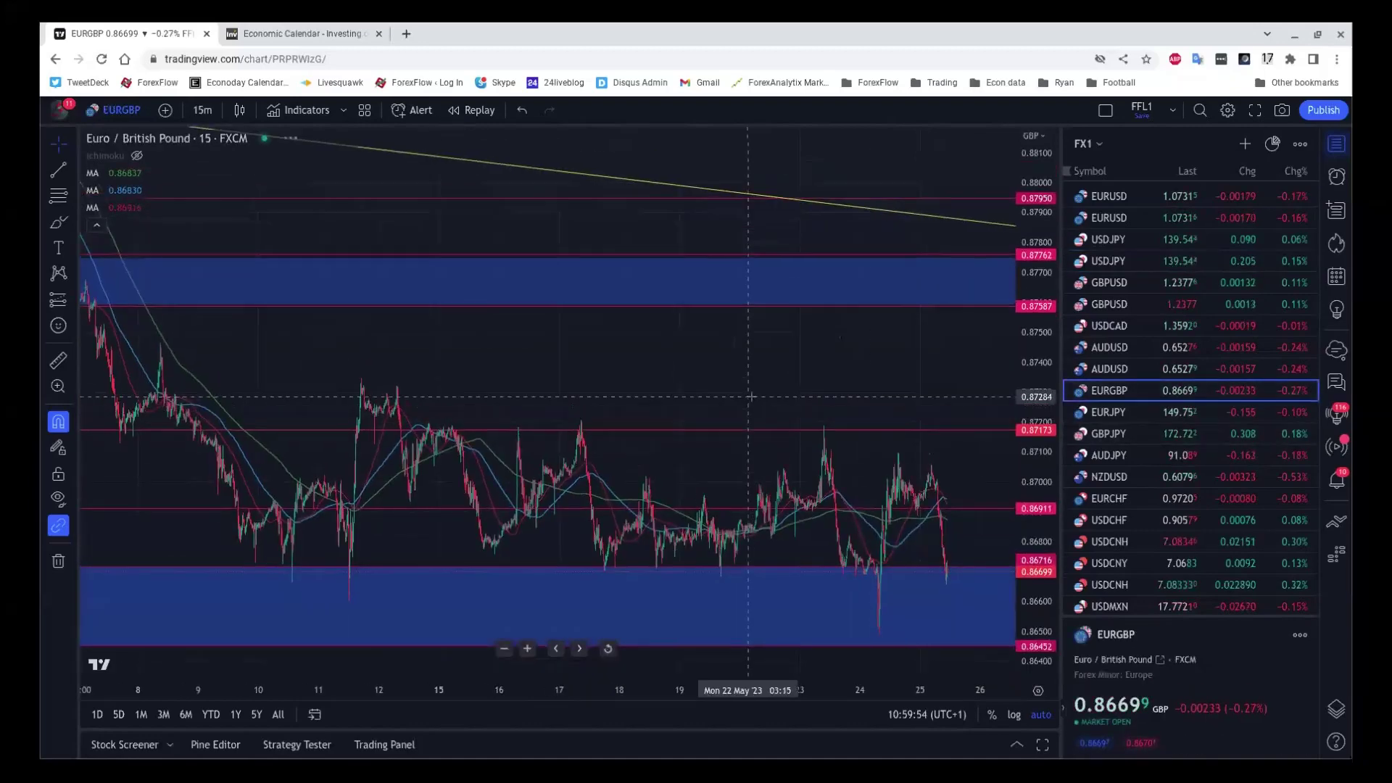
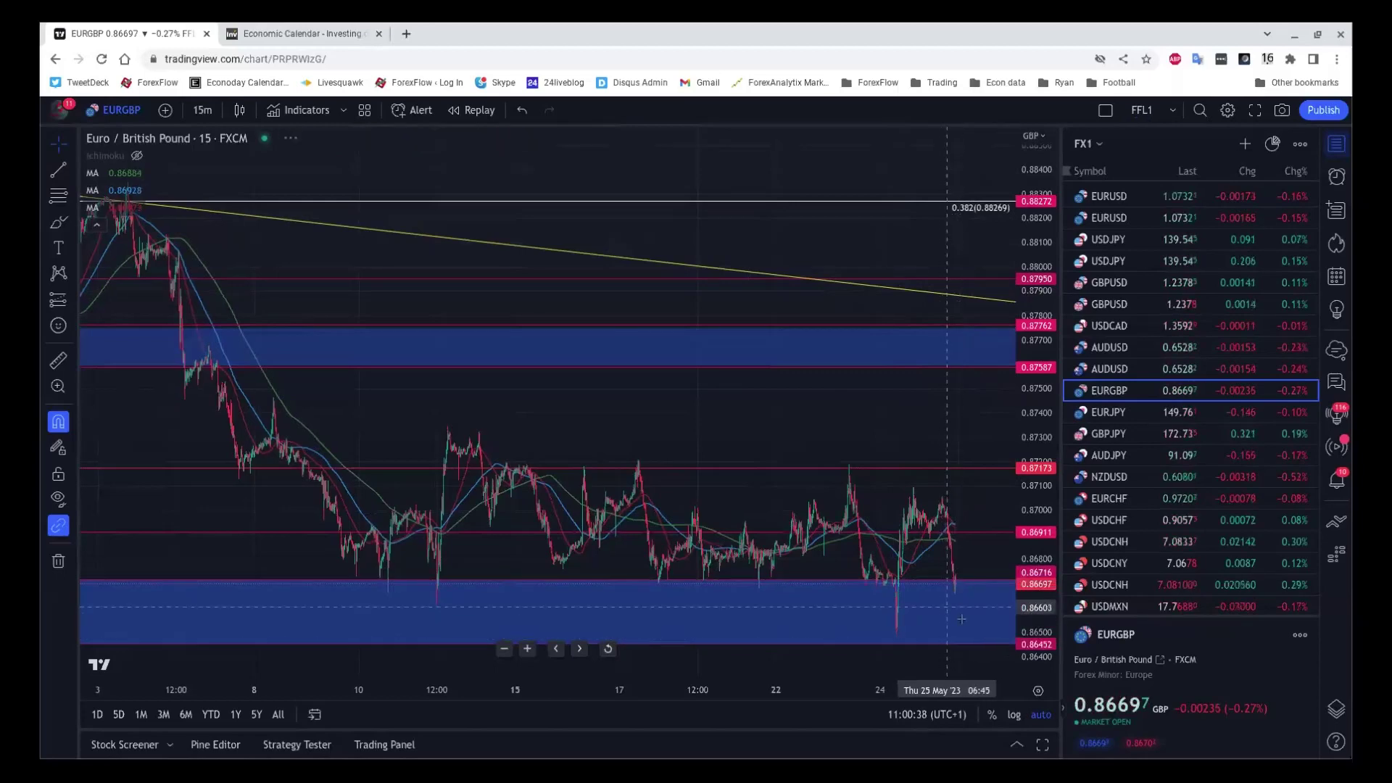
# - Zoom out the EURGBP 15-minute chart
pyautogui.scroll(-2, 956, 615)
pyautogui.scroll(-1, 955, 615)
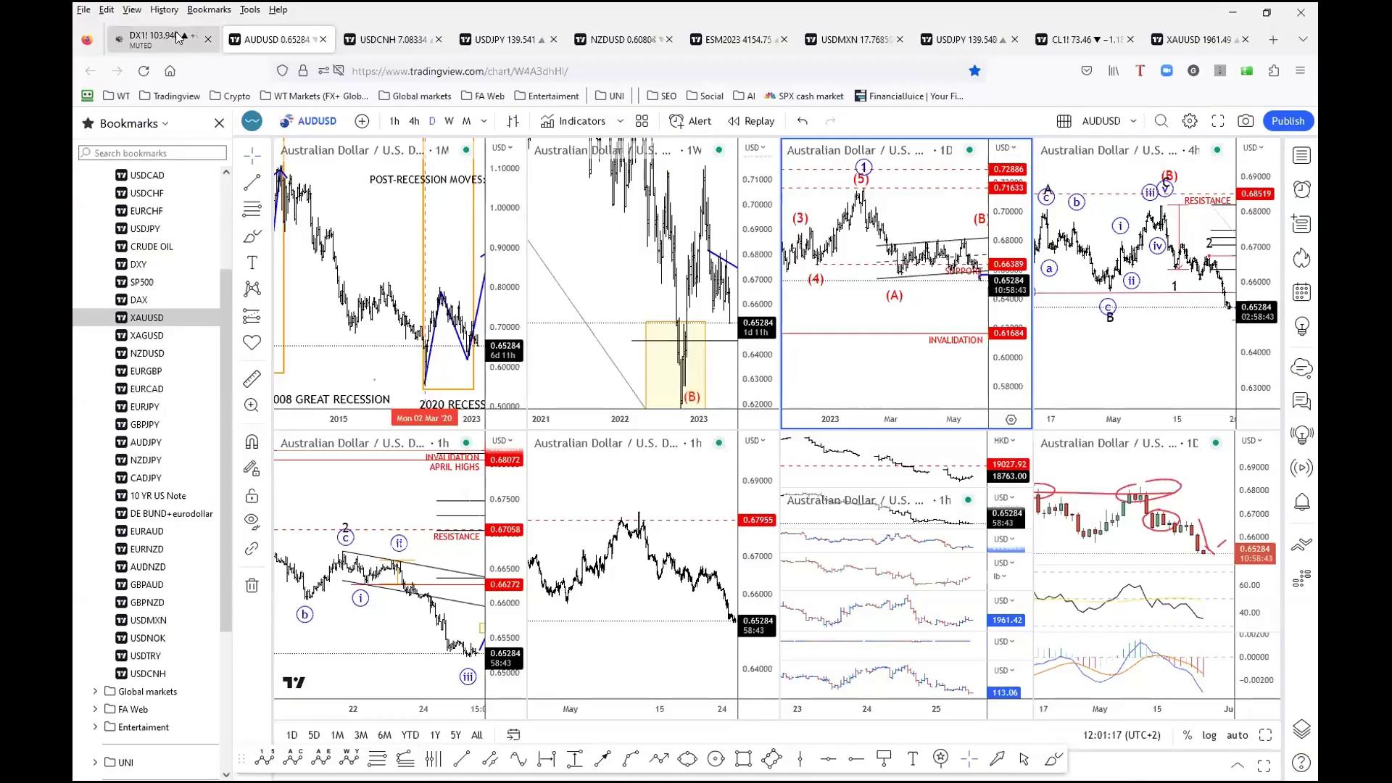
# - Show the DX1! US Dollar Index daily chart full size, panned to recent bars
pyautogui.click(177, 36)
pyautogui.hotkey('alt', 'Return')
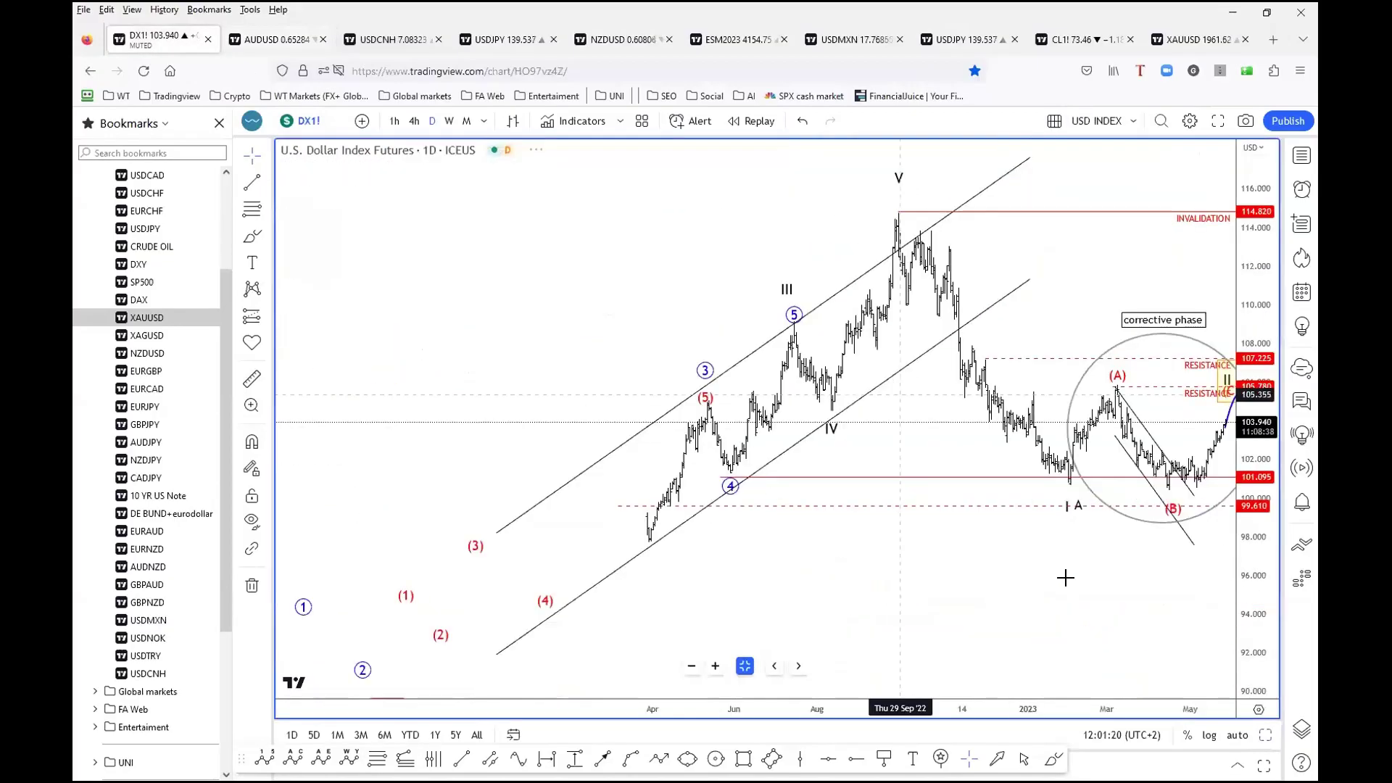
pyautogui.hscroll(5, 901, 581)
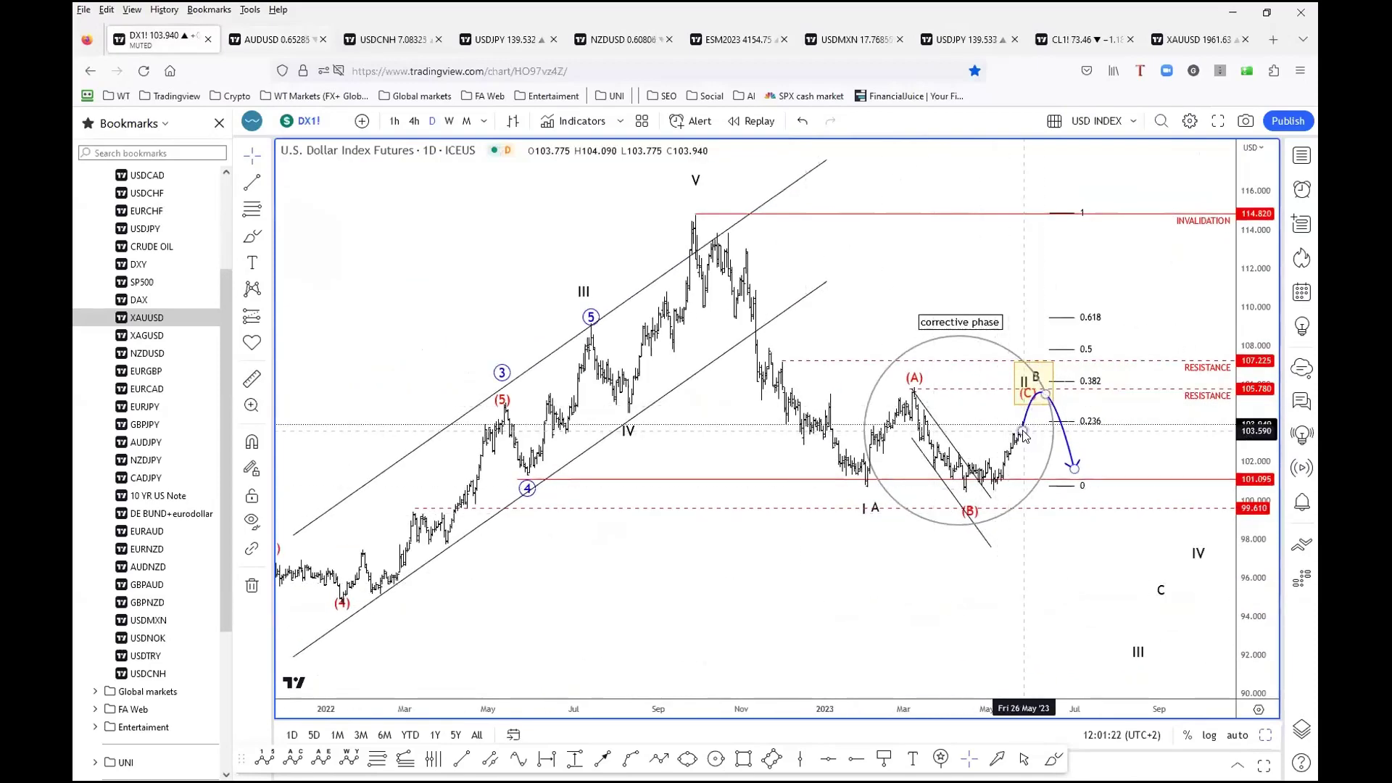
pyautogui.hscroll(4, 1023, 433)
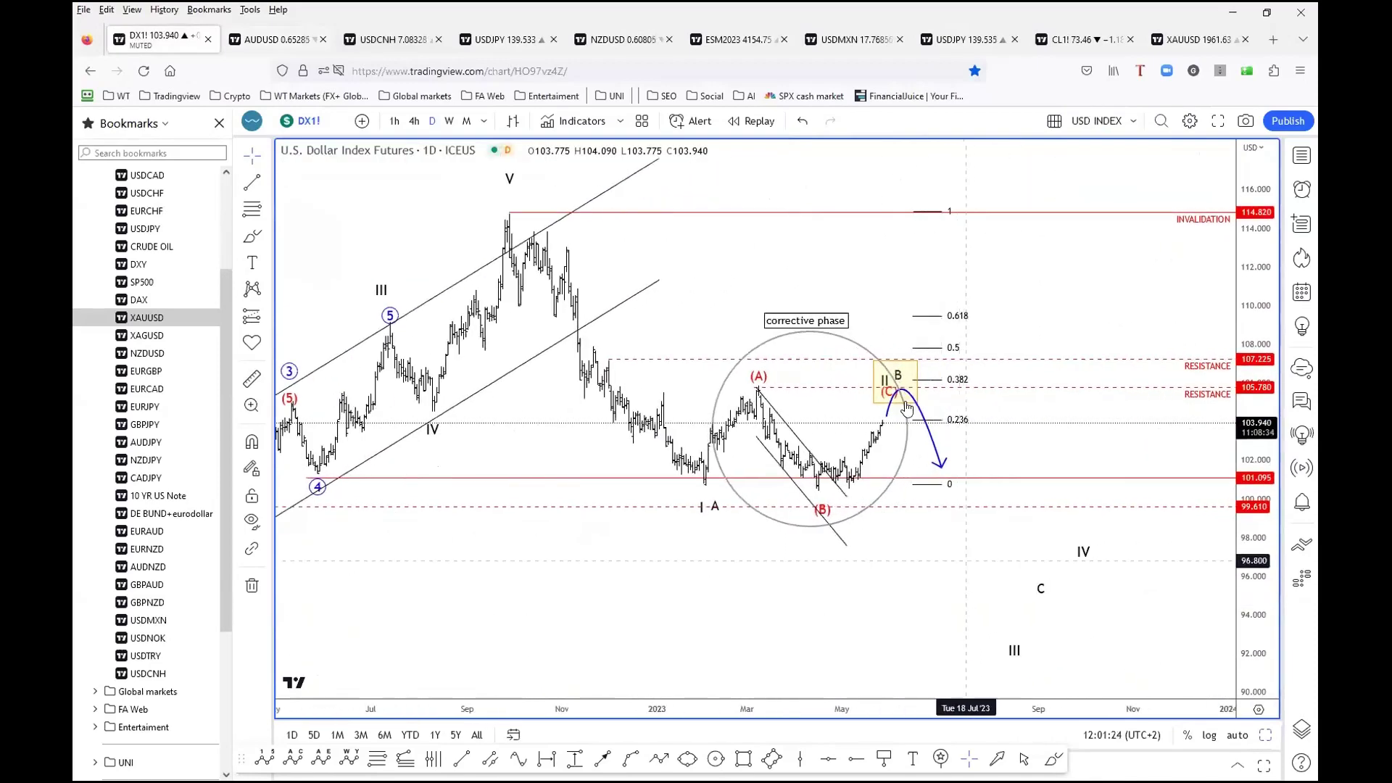
# - Zoom through the daily corrective-phase count, then restore the eight-chart dollar index grid
pyautogui.scroll(-2, 790, 584)
pyautogui.scroll(-2, 999, 450)
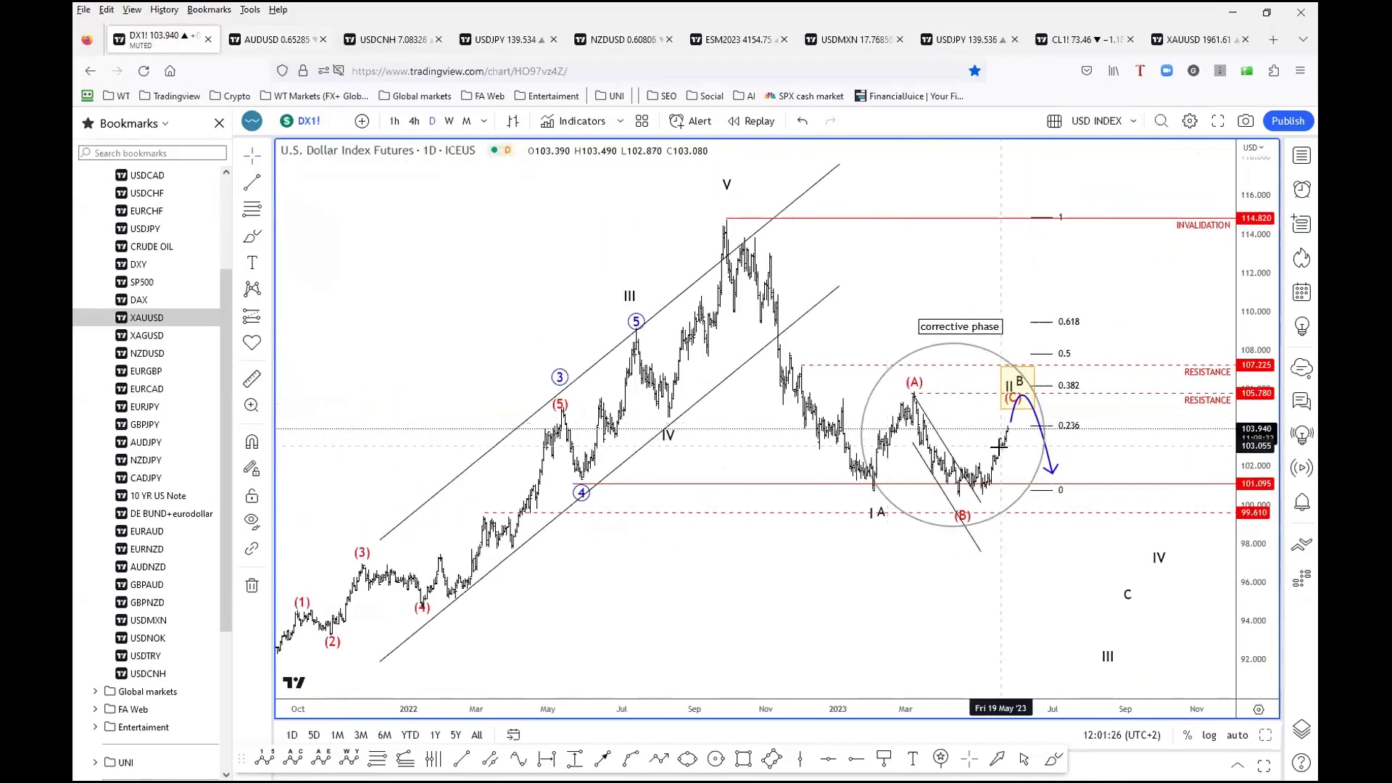
pyautogui.scroll(1, 999, 450)
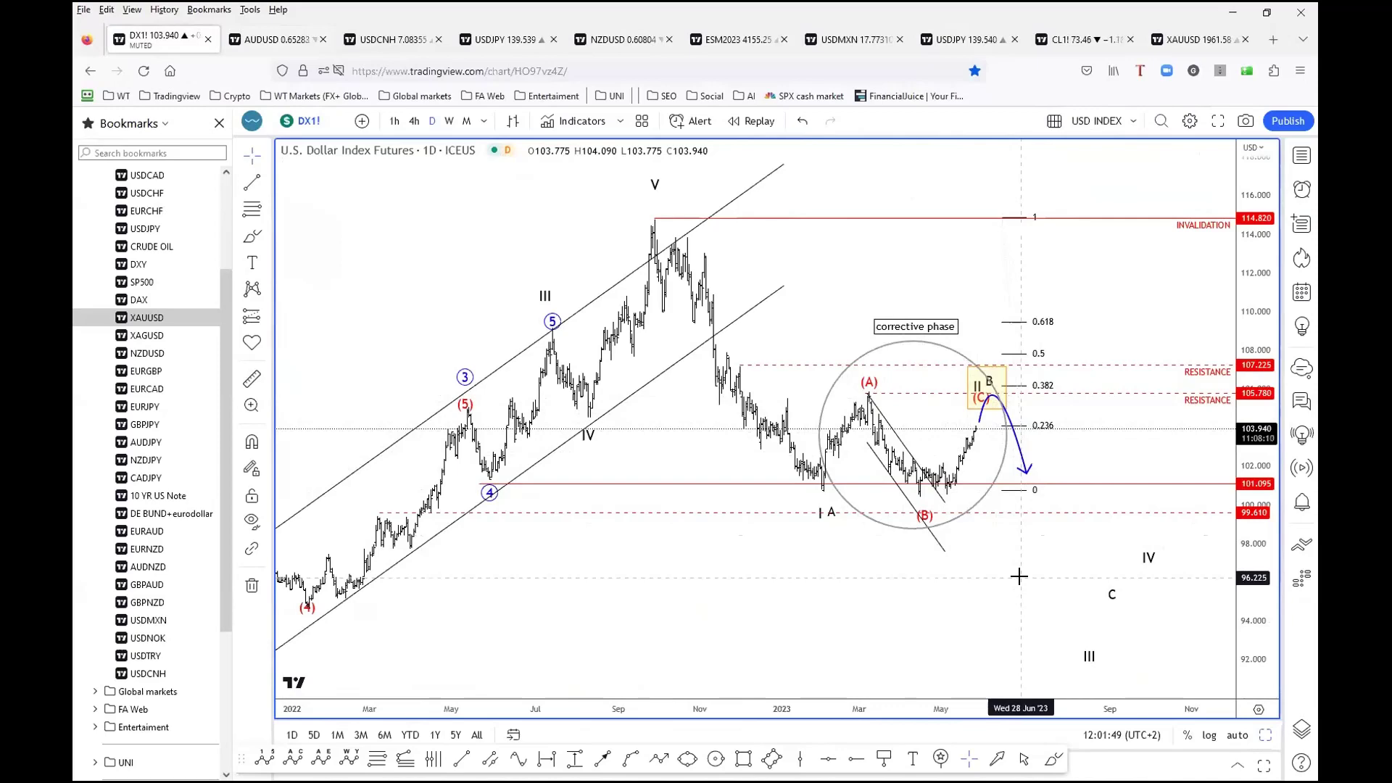
pyautogui.scroll(1, 1019, 576)
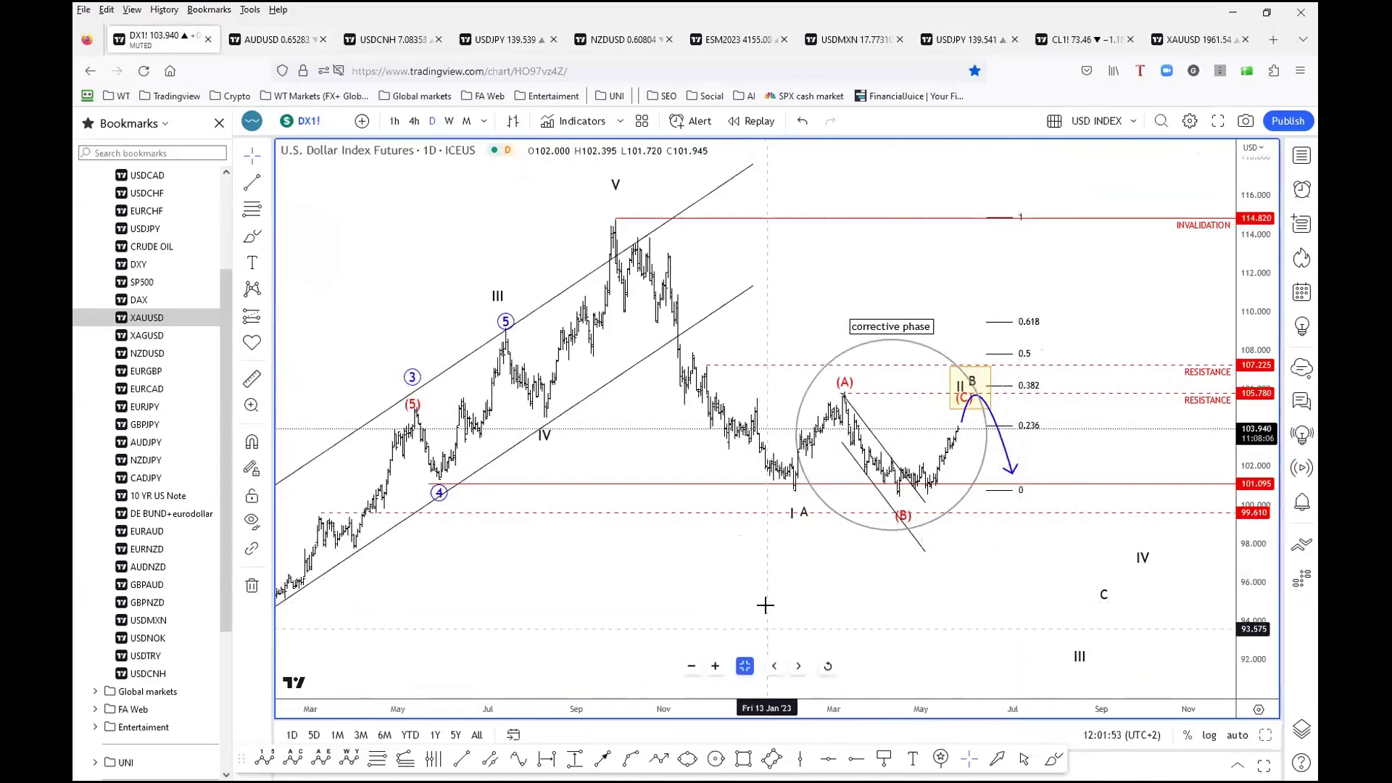
pyautogui.scroll(-2, 764, 601)
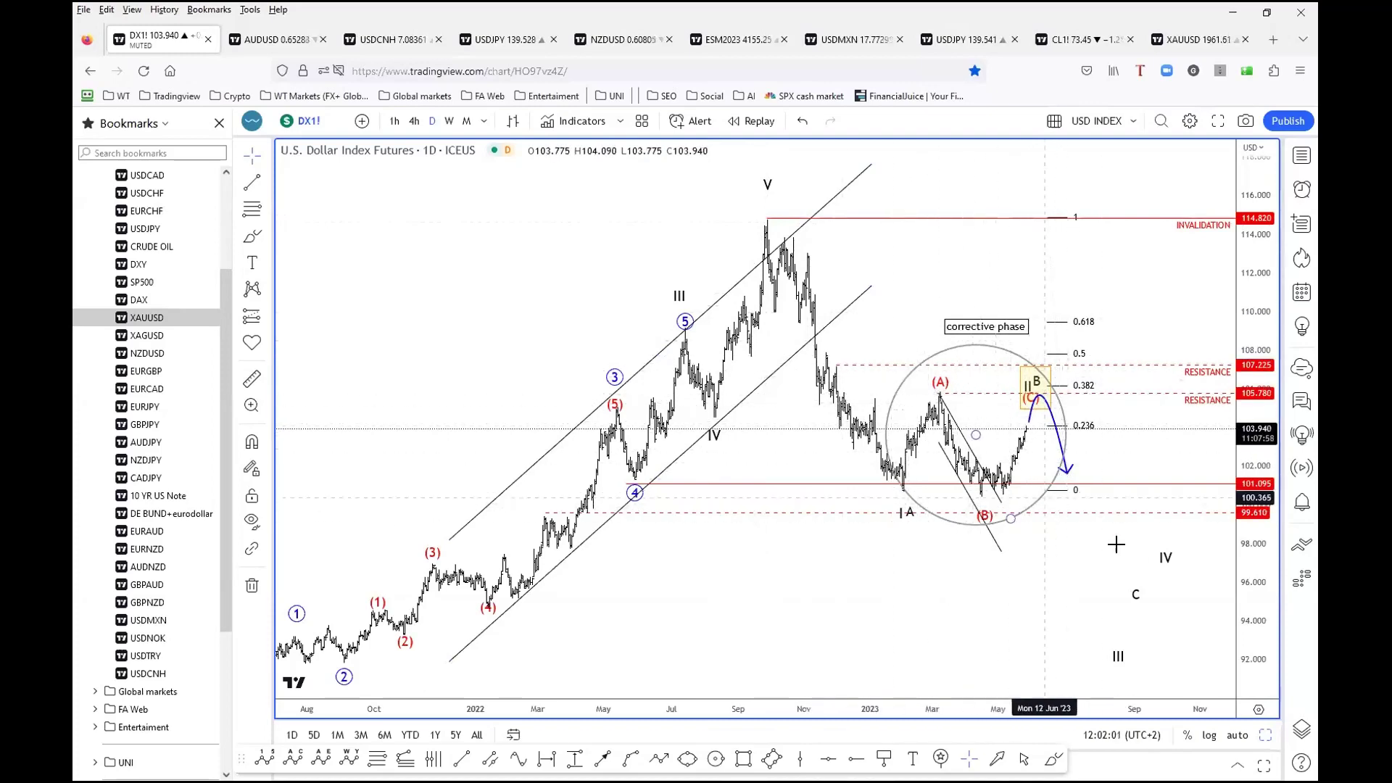
pyautogui.click(1266, 736)
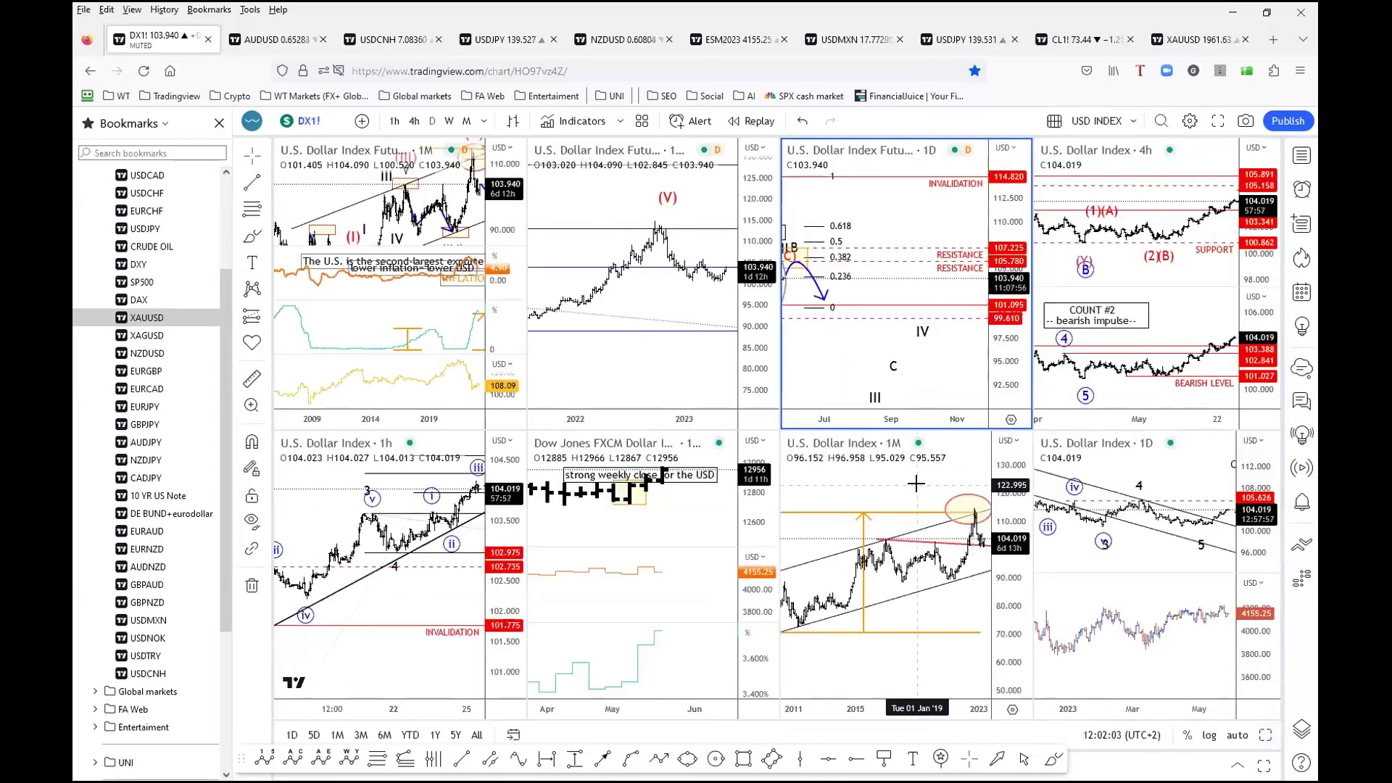
pyautogui.click(1264, 736)
pyautogui.scroll(5, 869, 621)
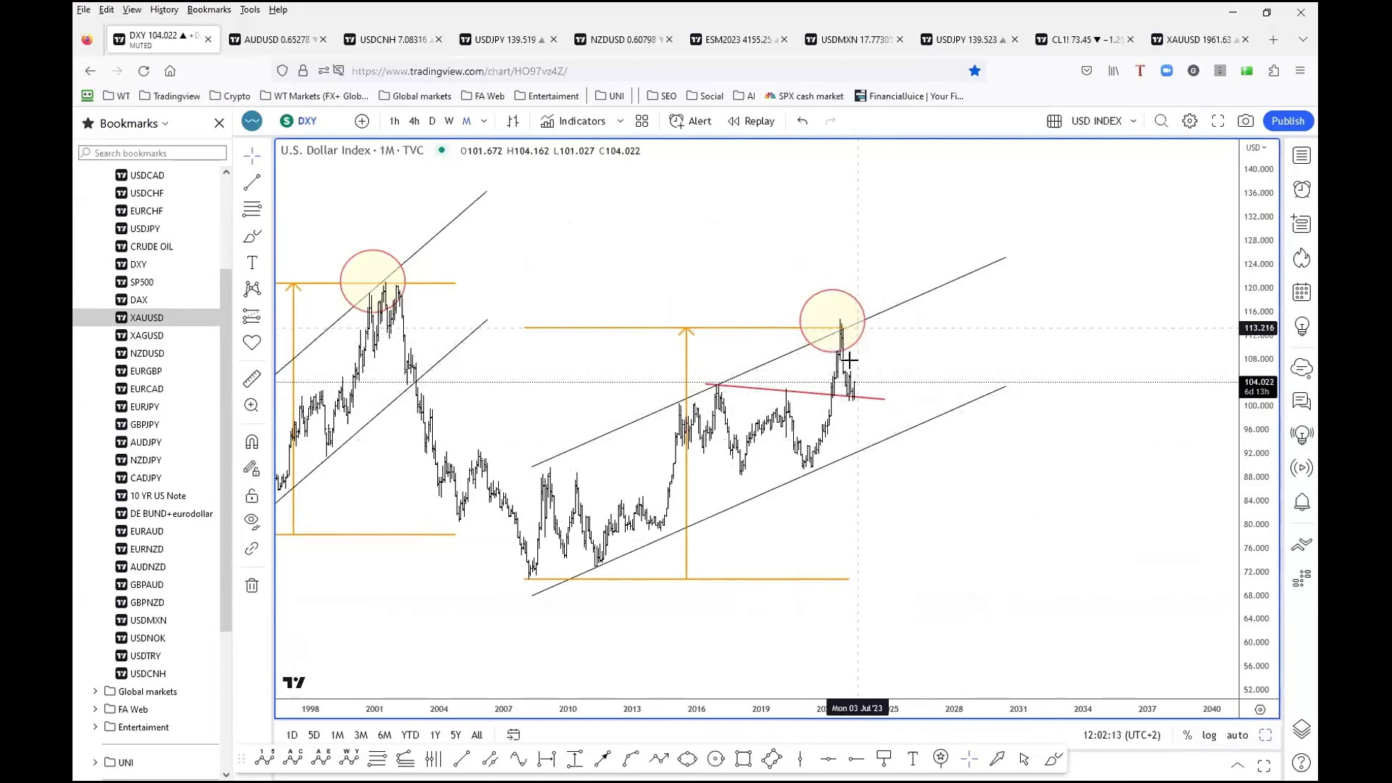
pyautogui.scroll(-2, 826, 464)
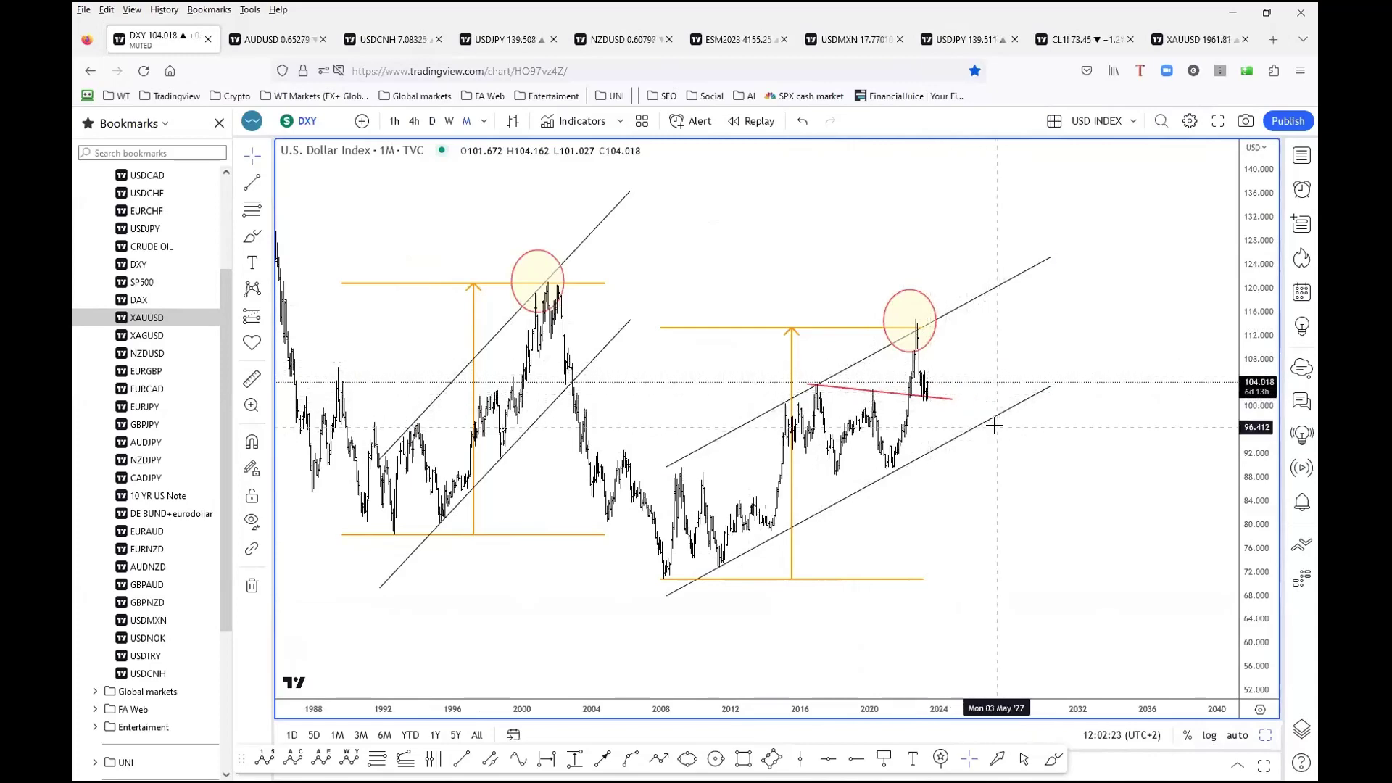
pyautogui.click(1264, 736)
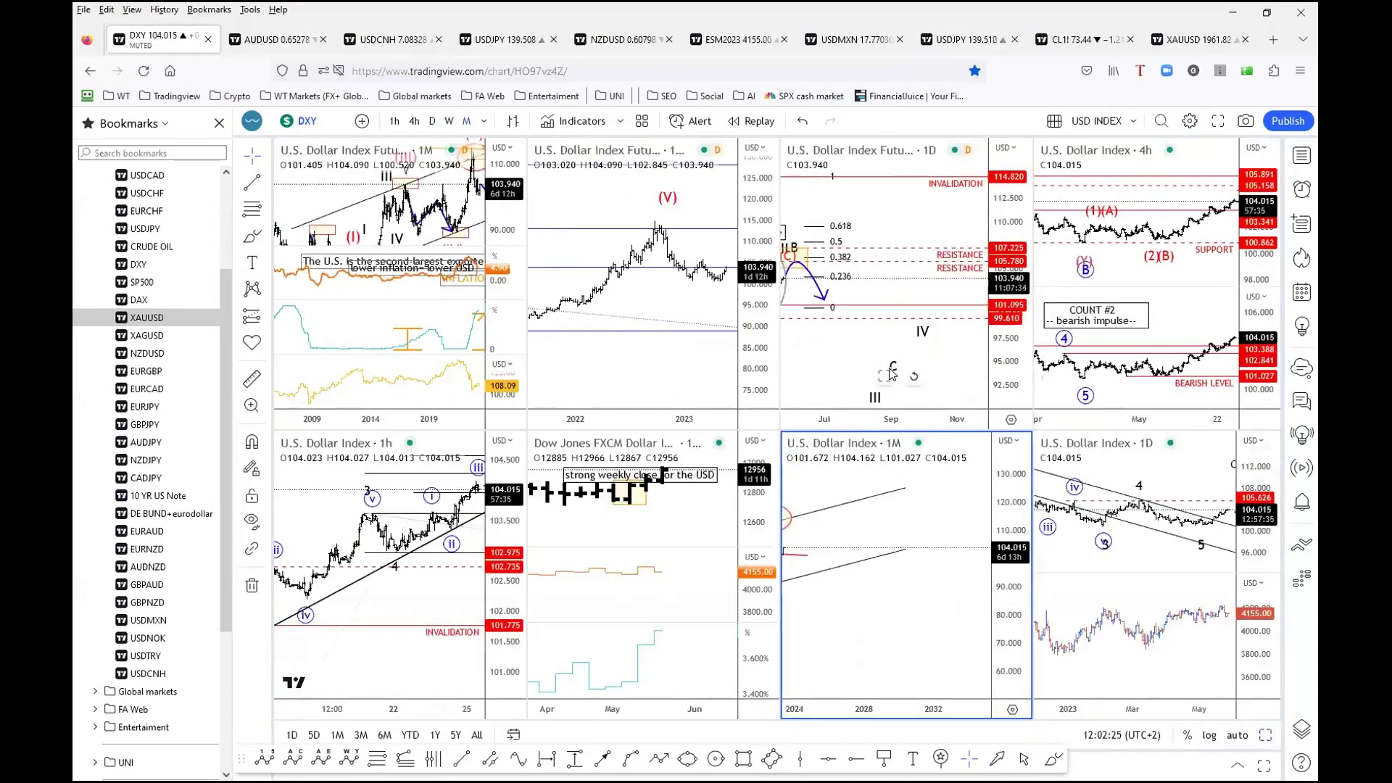
# - Maximize the daily DX1! chart and inspect its ABC wave and blue projected path arrow
pyautogui.click(884, 376)
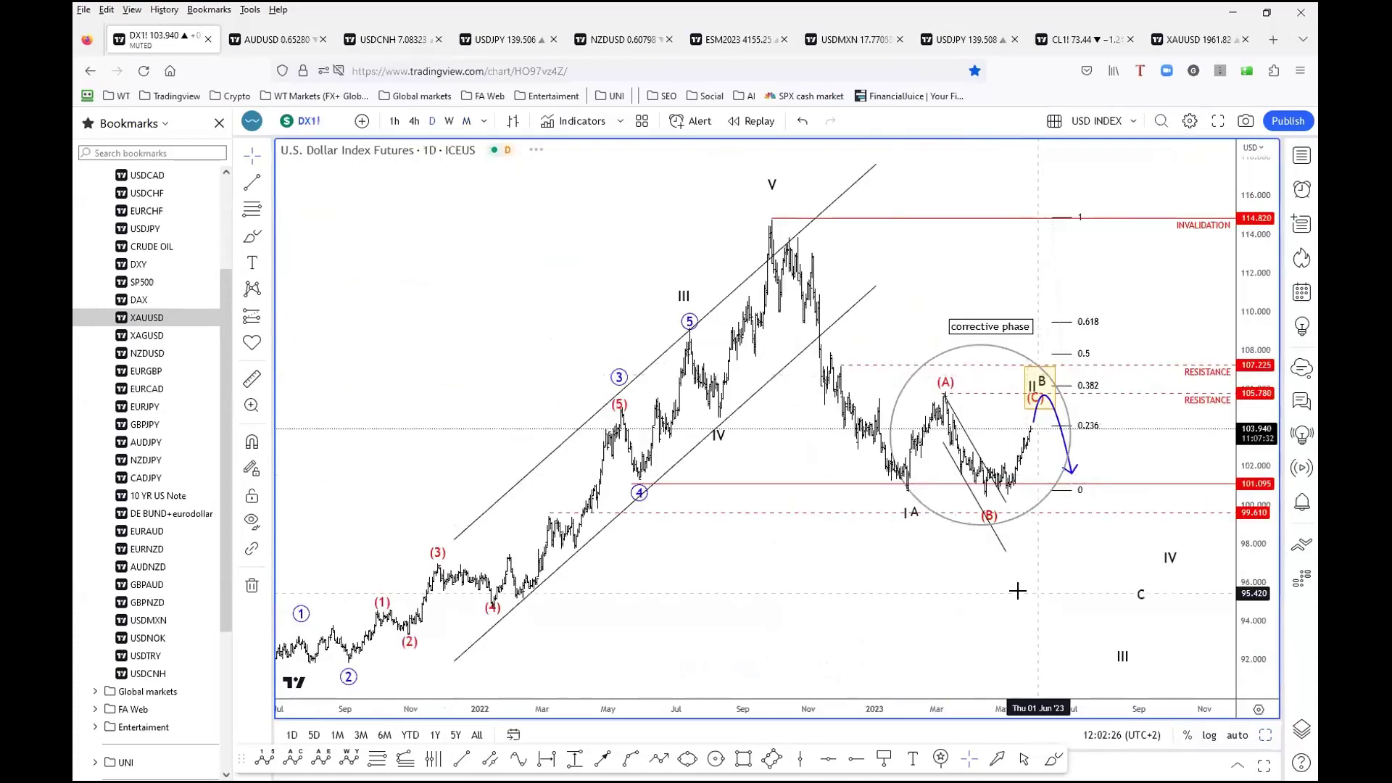
pyautogui.hscroll(3, 829, 351)
pyautogui.scroll(2, 853, 525)
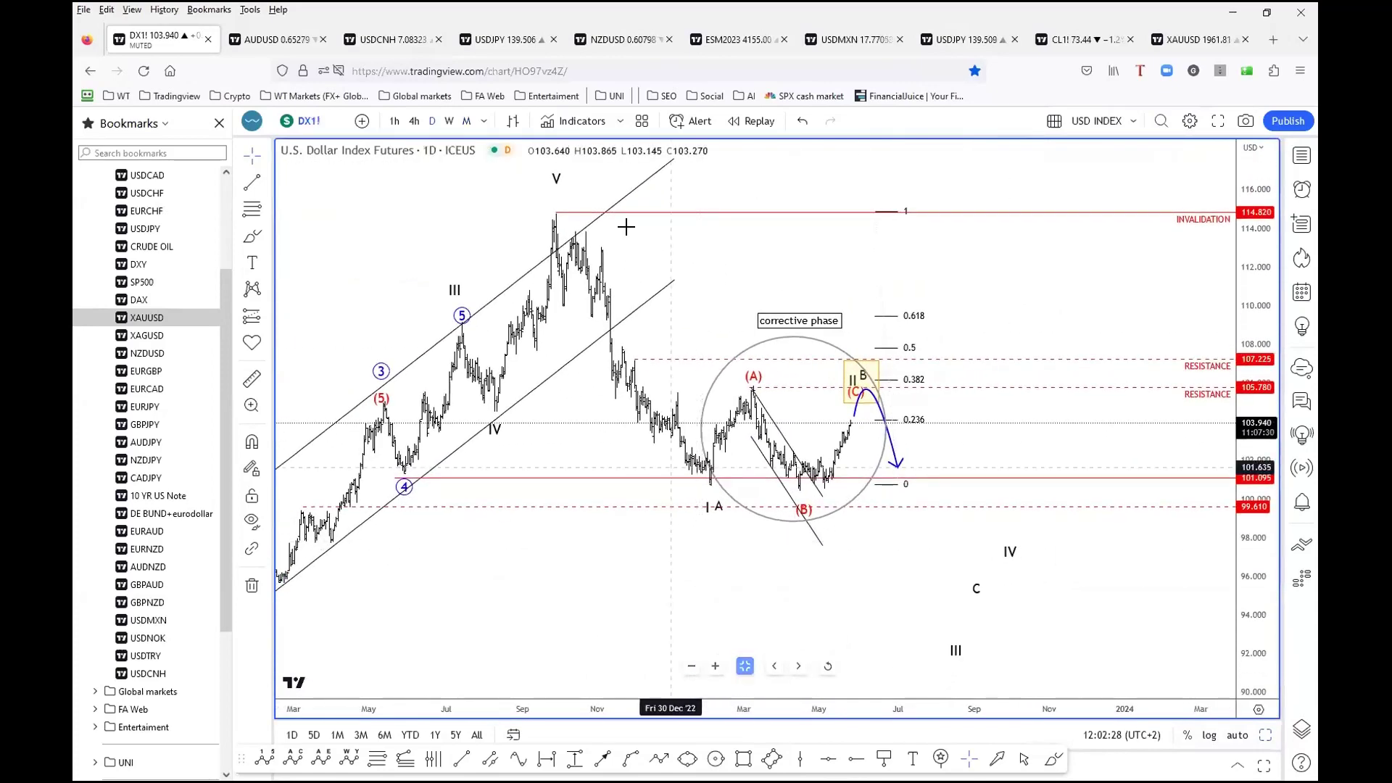
pyautogui.moveTo(810, 580); pyautogui.dragTo(830, 574)
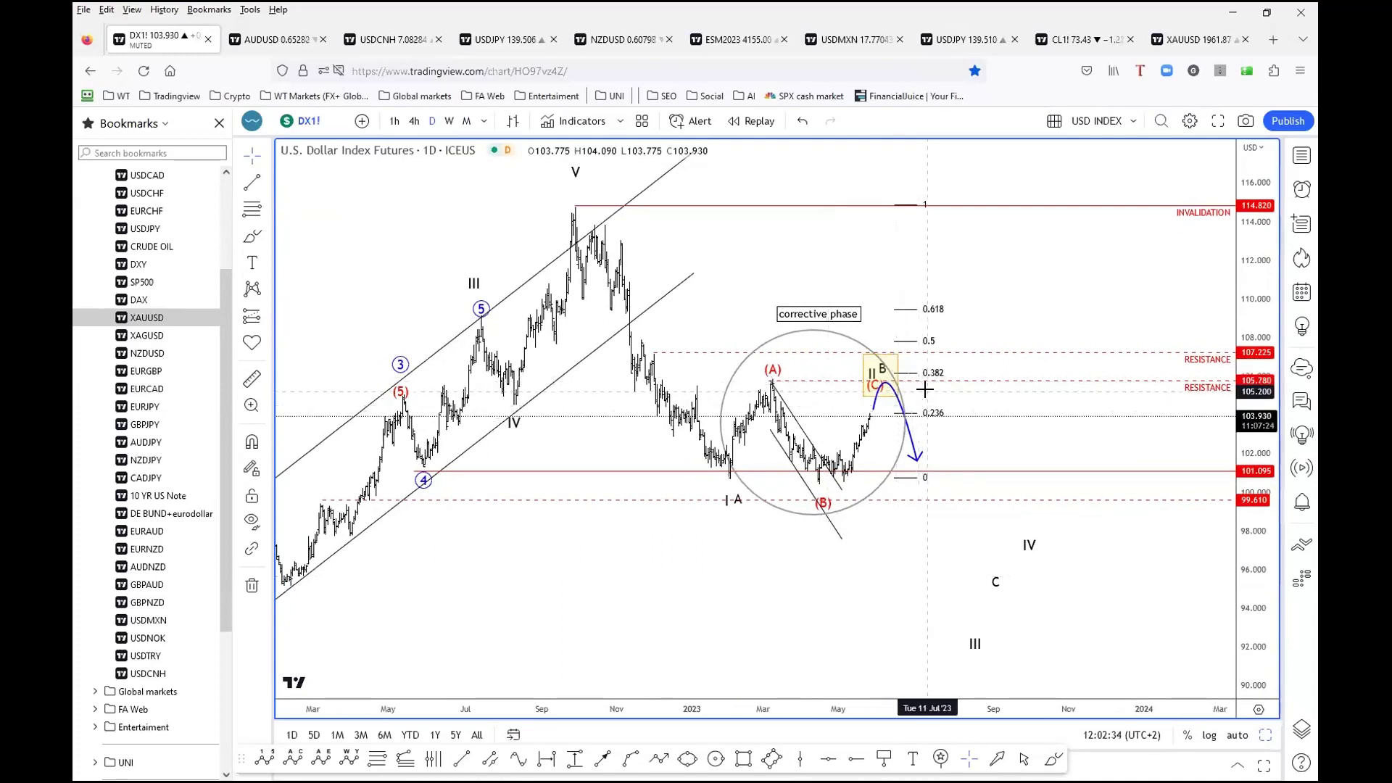
pyautogui.click(883, 390)
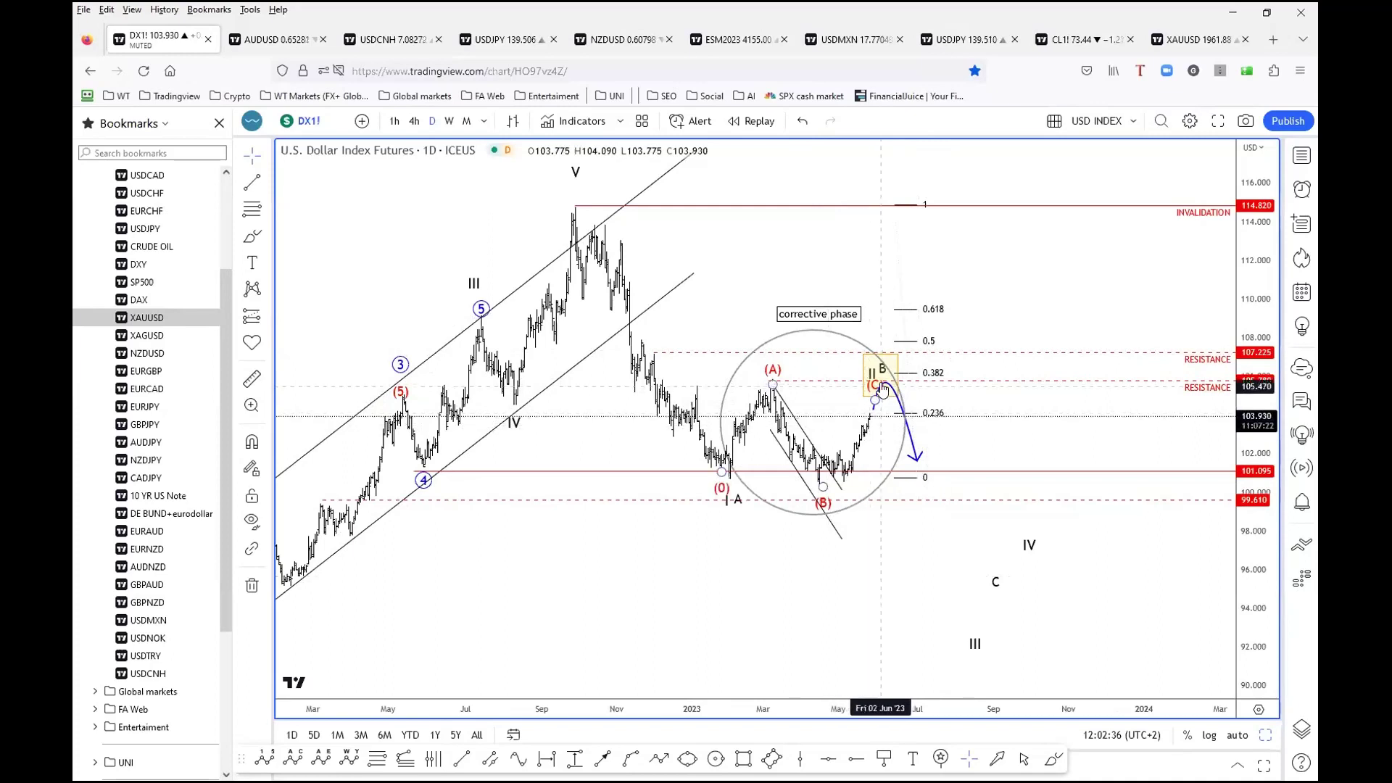
pyautogui.click(917, 462)
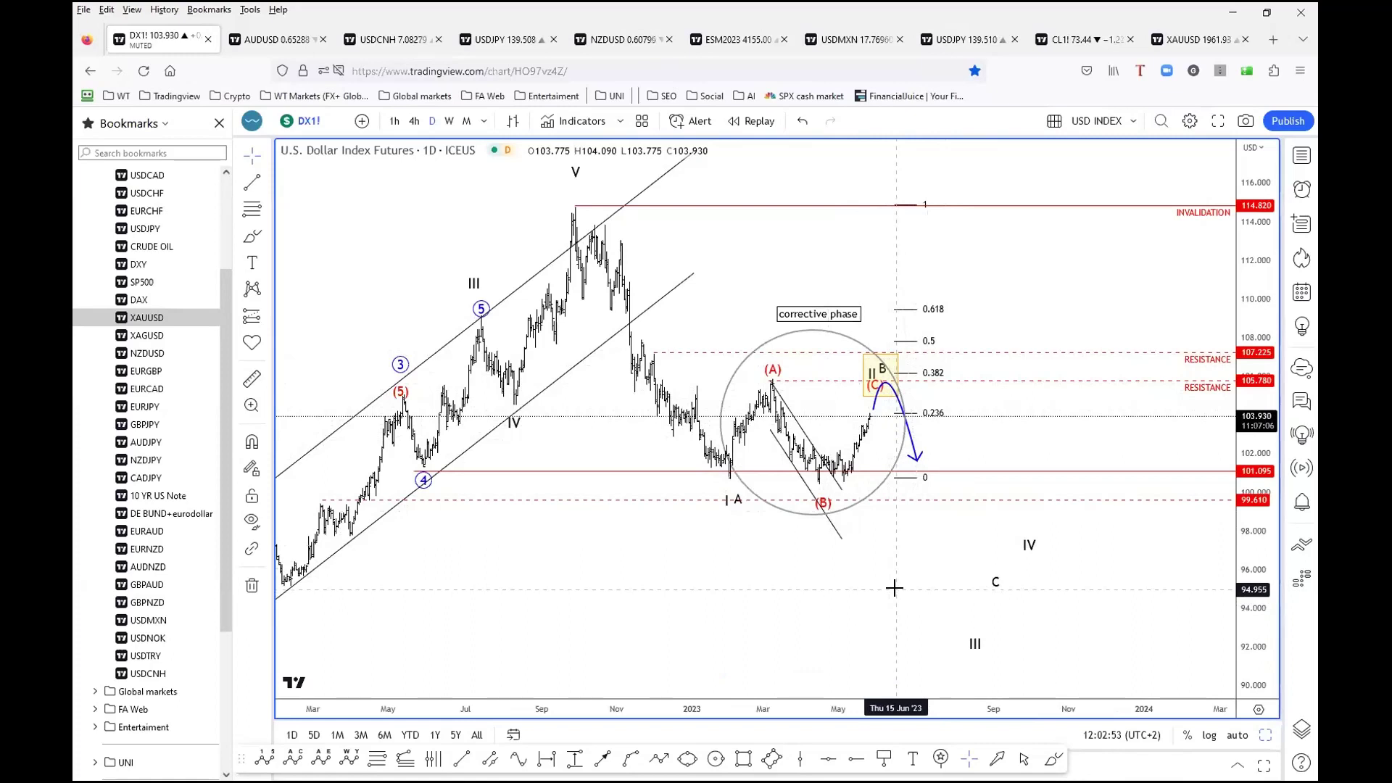
pyautogui.moveTo(881, 588); pyautogui.dragTo(873, 591)
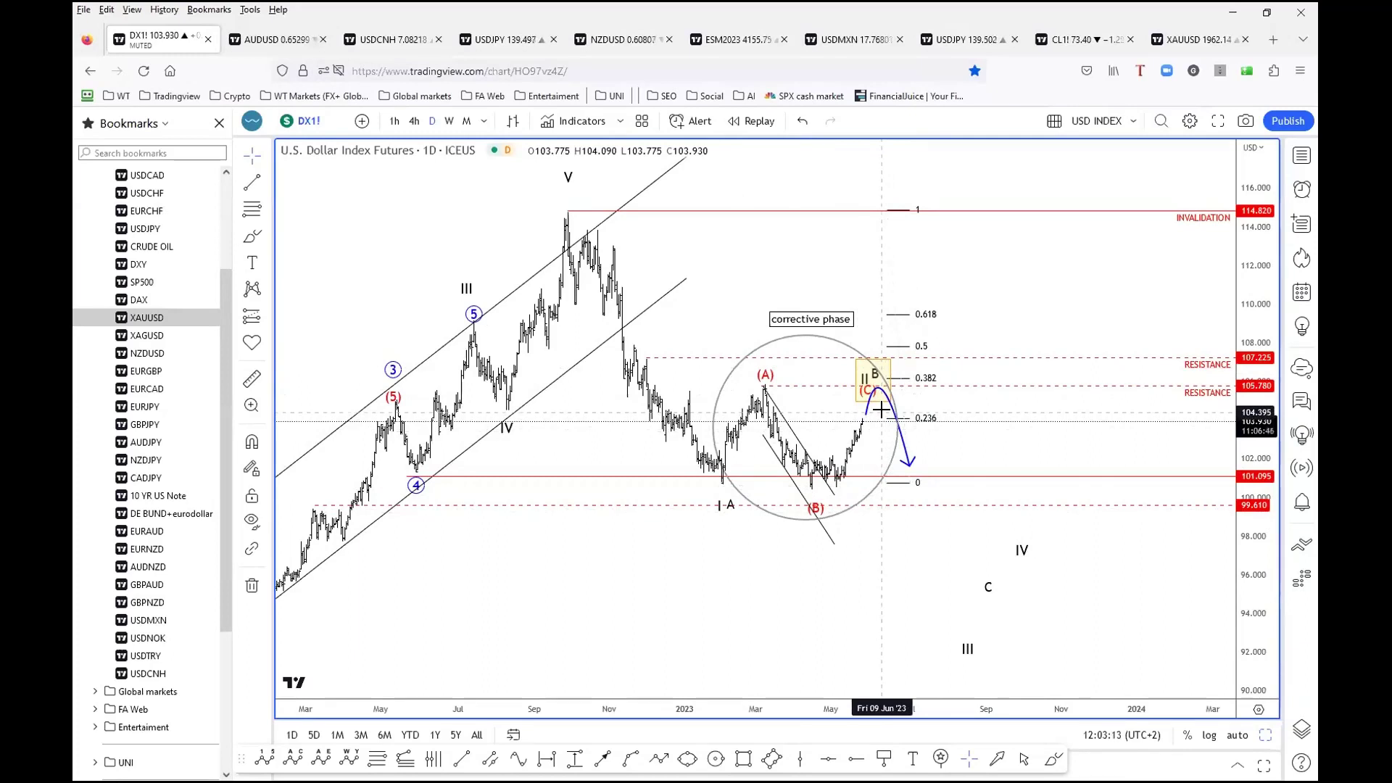
# - Show the AUDUSD daily chart full size and inspect the yellow box near 0.618–0.786
pyautogui.click(295, 39)
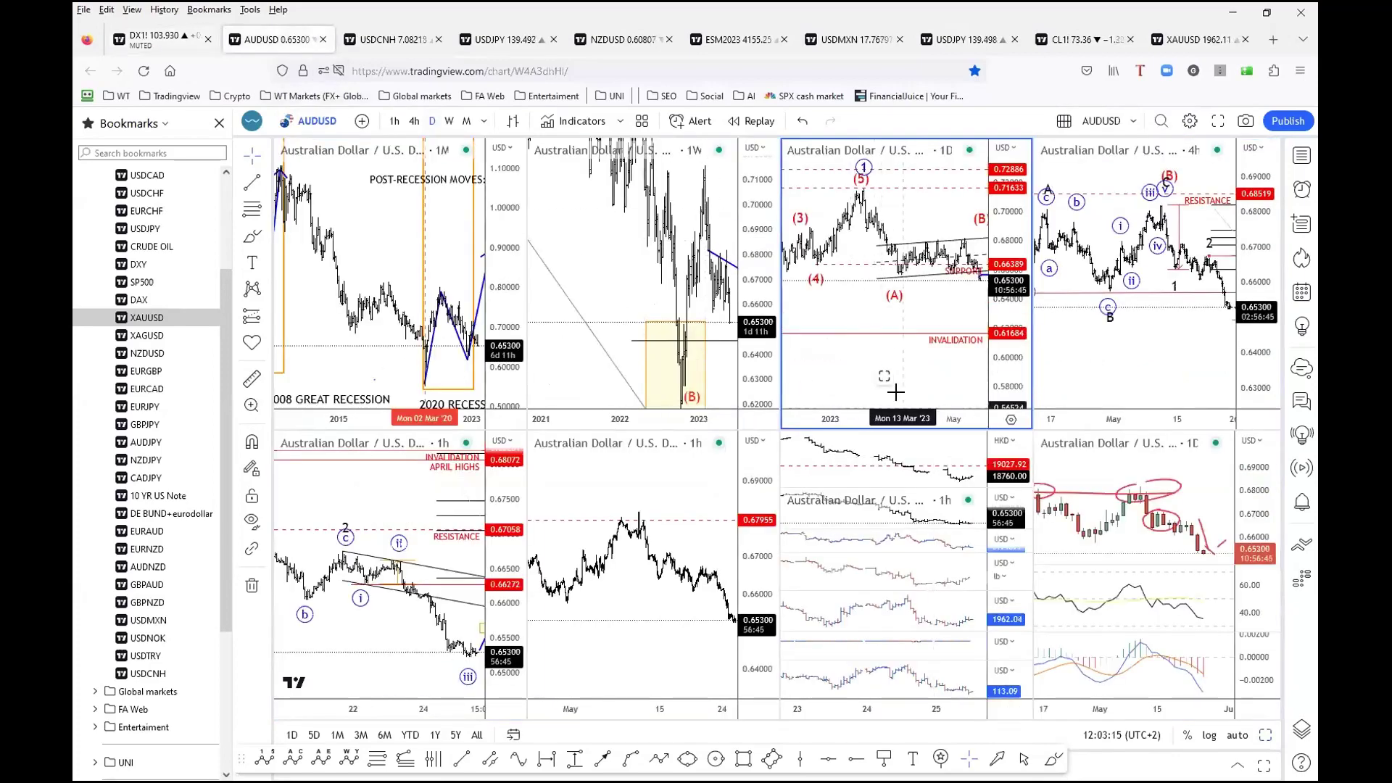
pyautogui.hotkey('alt', 'Return')
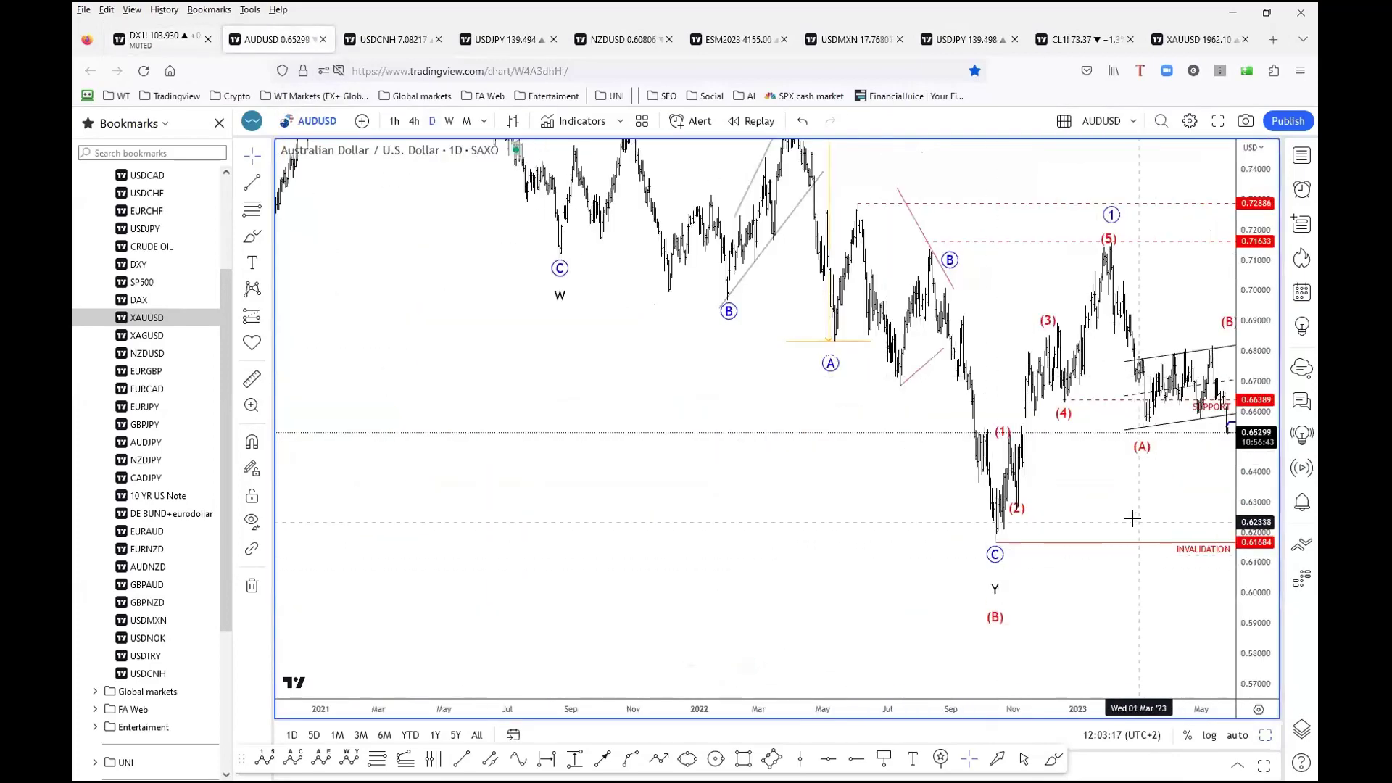
pyautogui.moveTo(1131, 515); pyautogui.dragTo(780, 535)
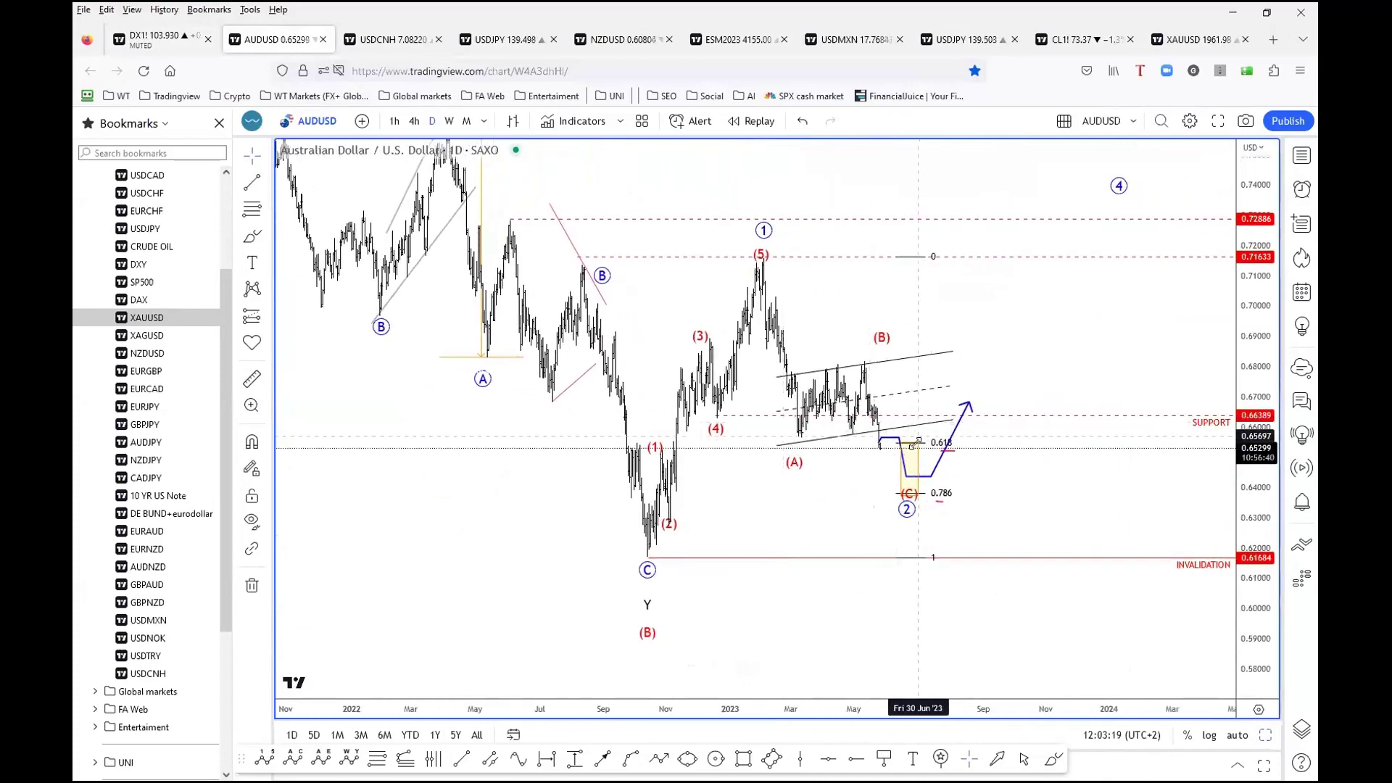
pyautogui.click(915, 482)
pyautogui.click(935, 488)
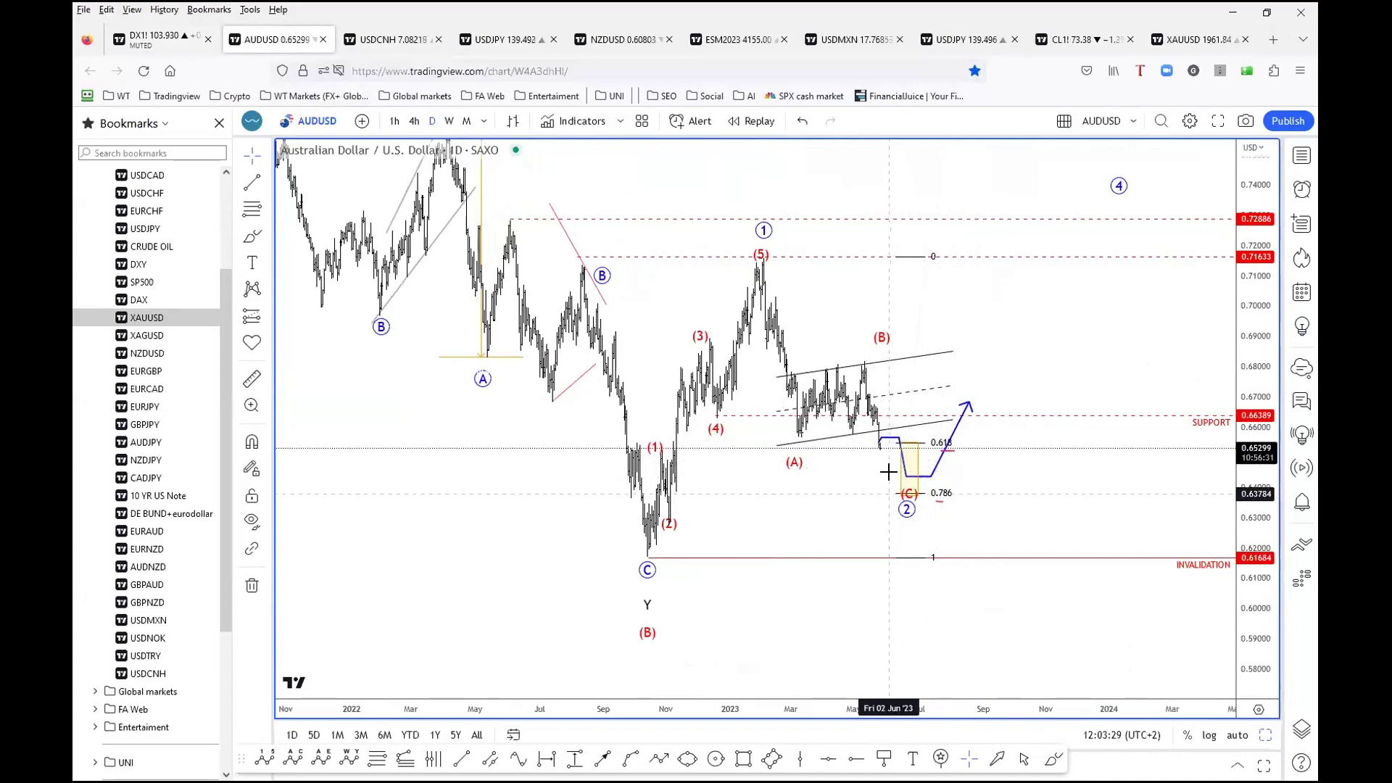
# - Check the AUDUSD daily Elliott wave drawing, then restore the multi-timeframe grid
pyautogui.scroll(2, 869, 389)
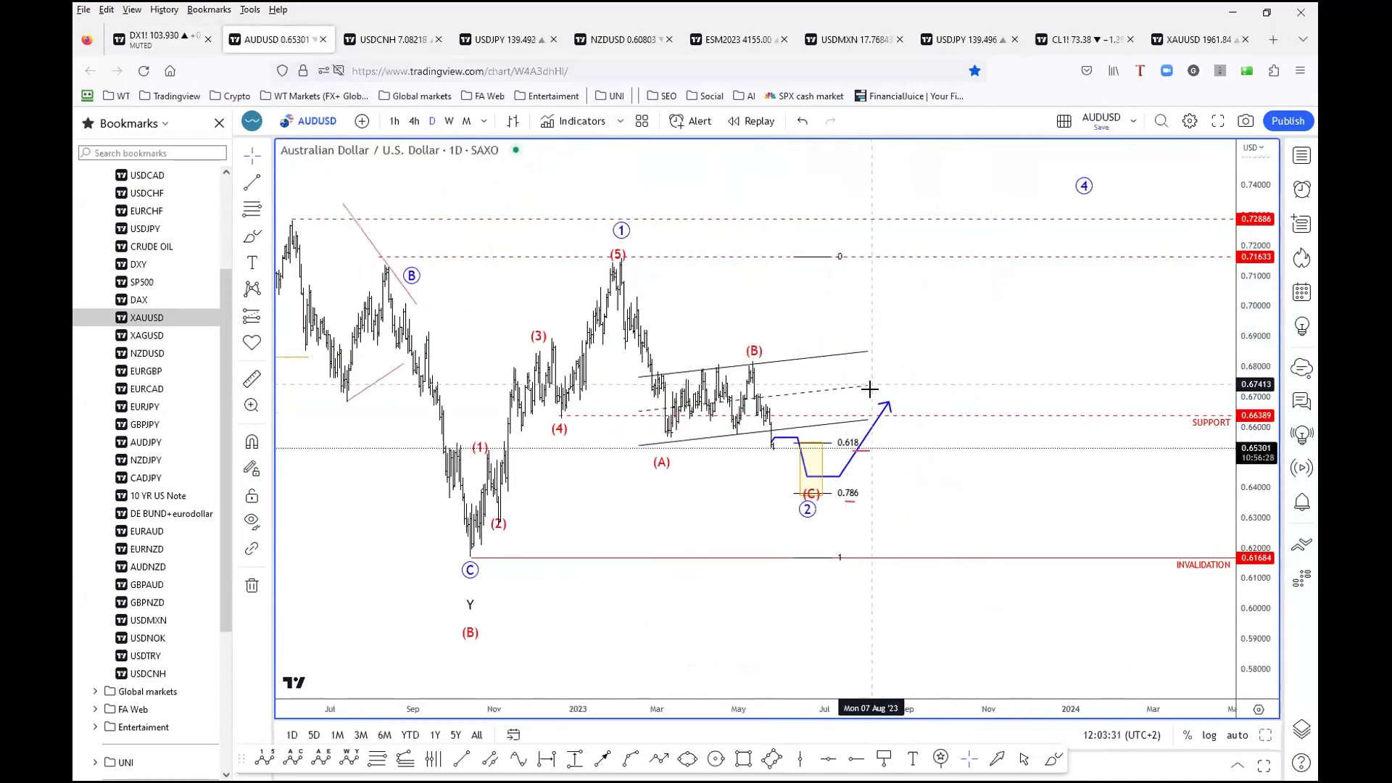
pyautogui.scroll(-2, 725, 326)
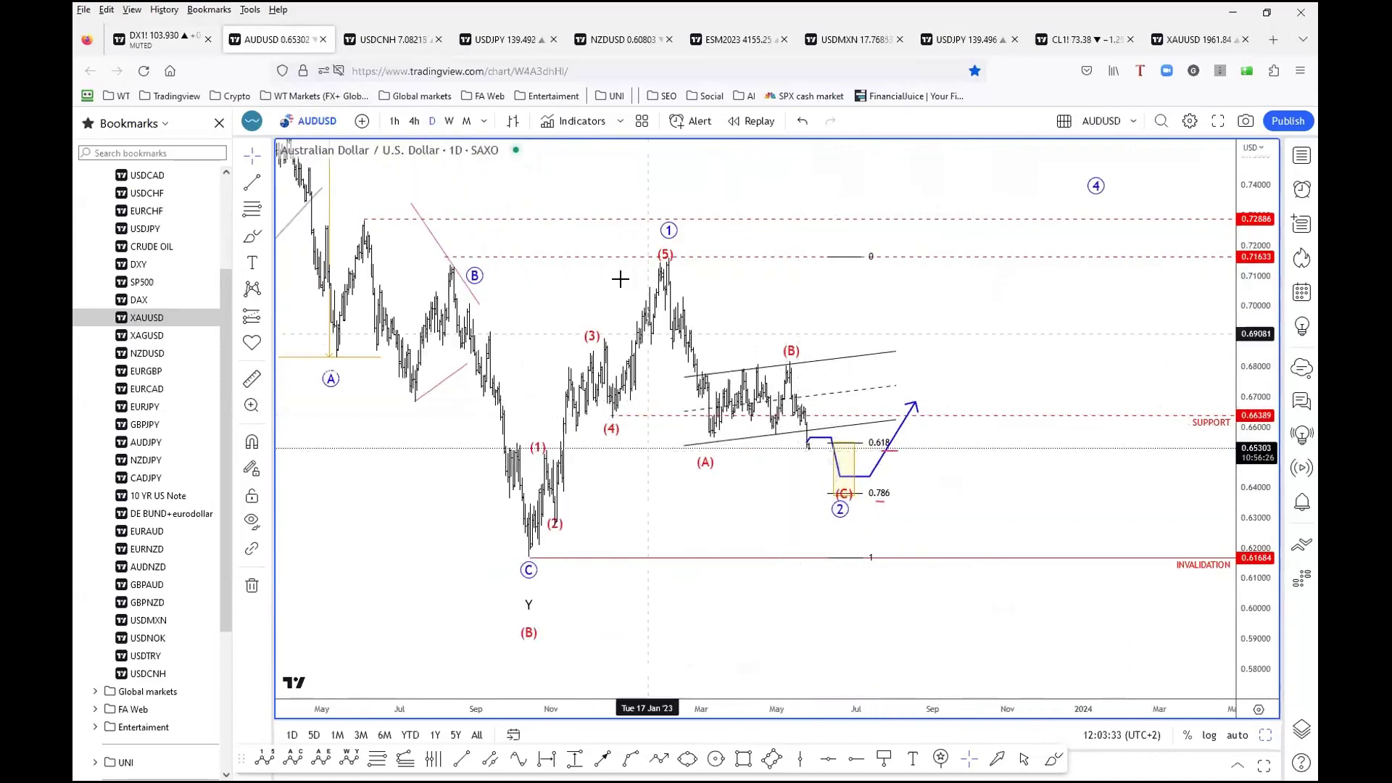
pyautogui.click(836, 496)
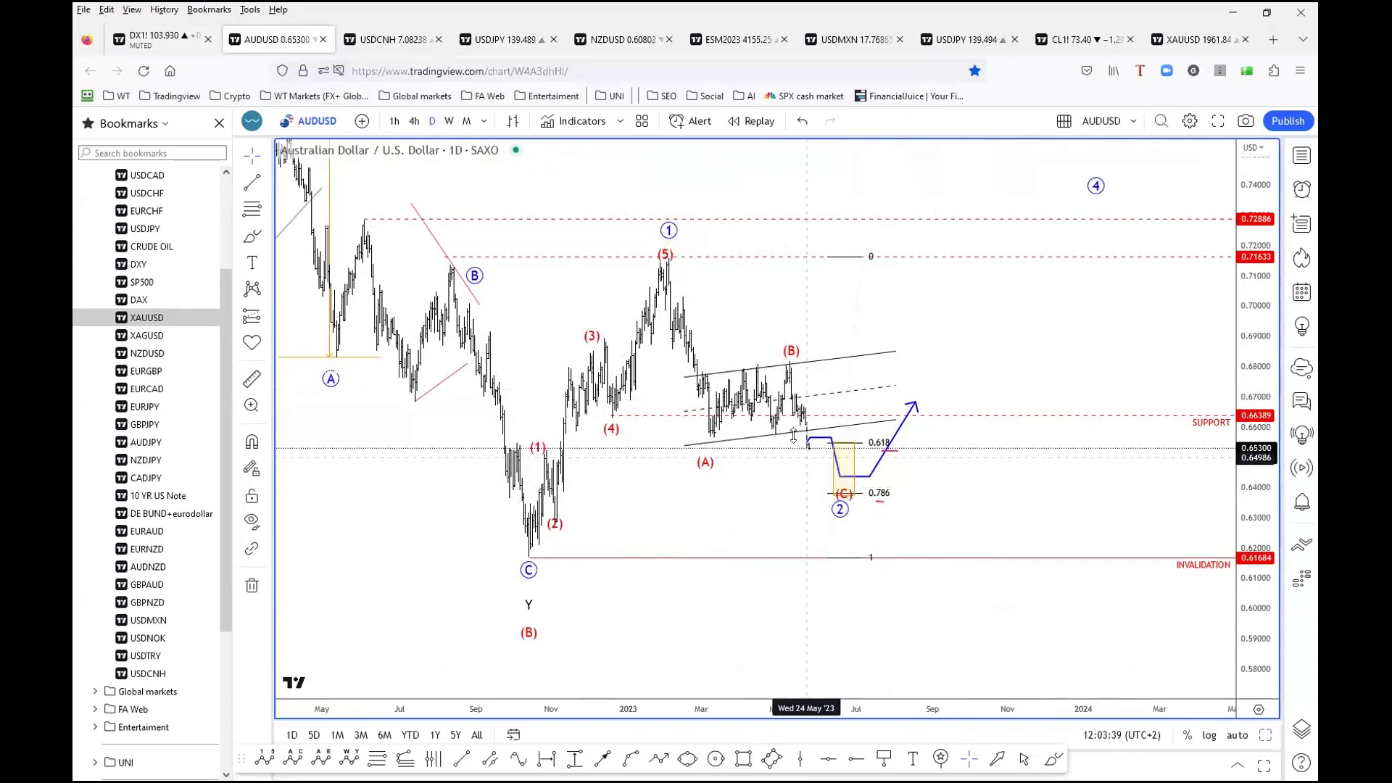
pyautogui.click(704, 431)
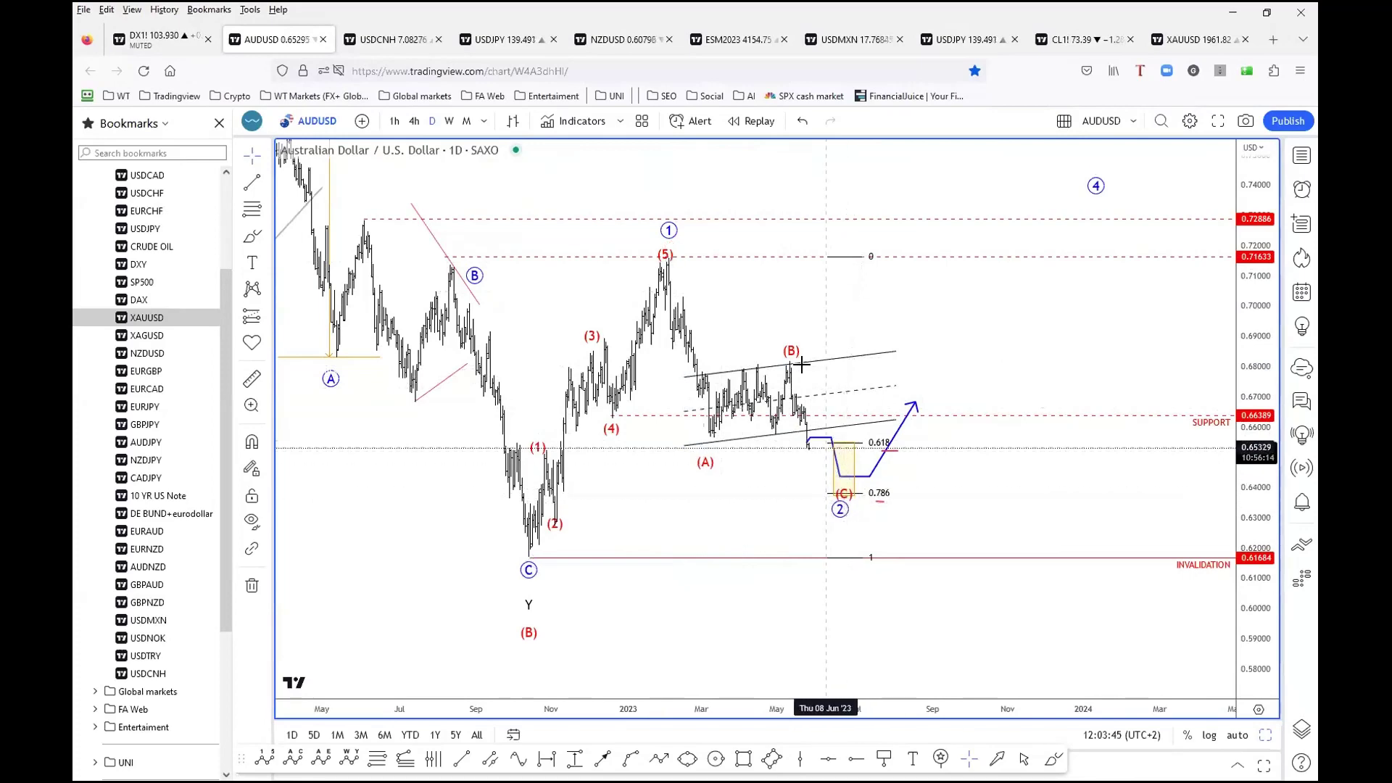
pyautogui.click(1266, 735)
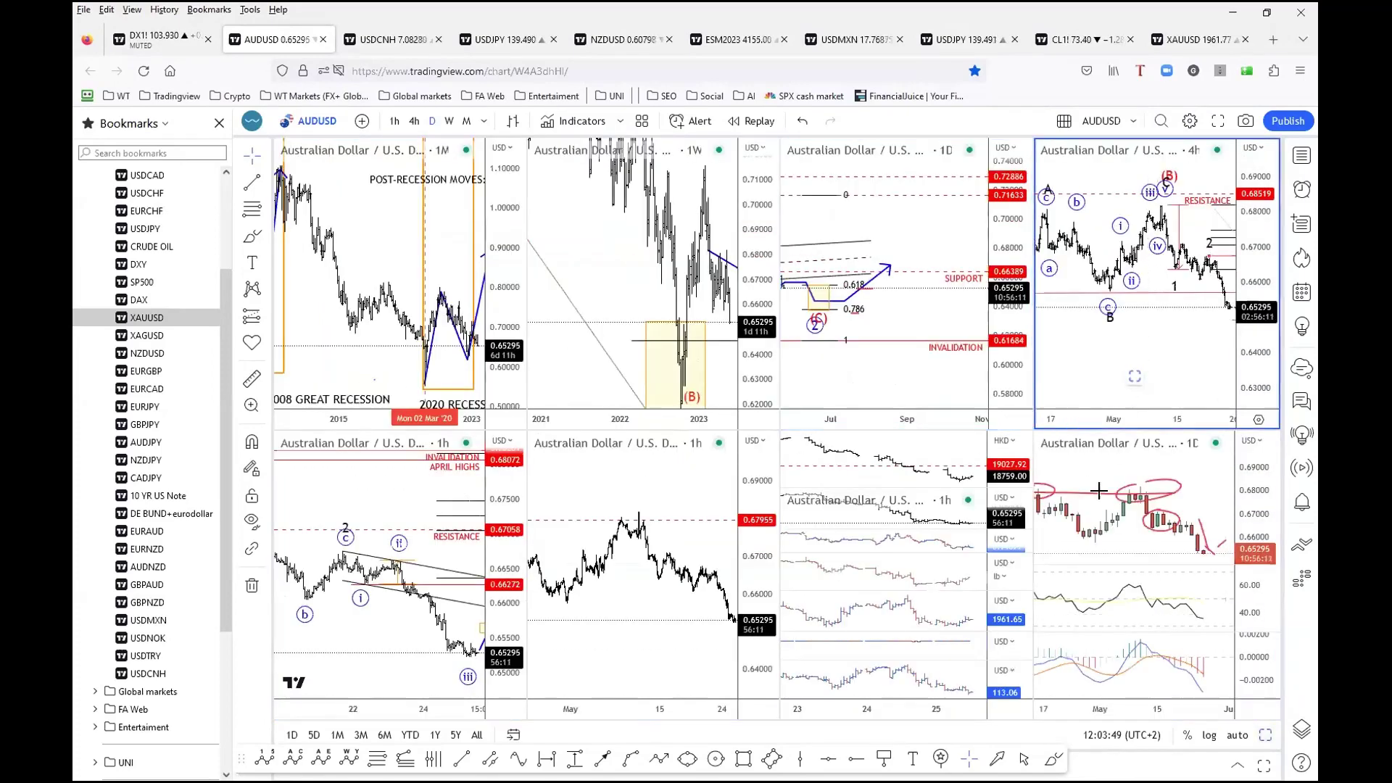
# - Maximize the AUDUSD 4h chart and inspect its projected Elliott wave
pyautogui.hotkey('alt', 'Return')
pyautogui.moveTo(1093, 597); pyautogui.dragTo(798, 466)
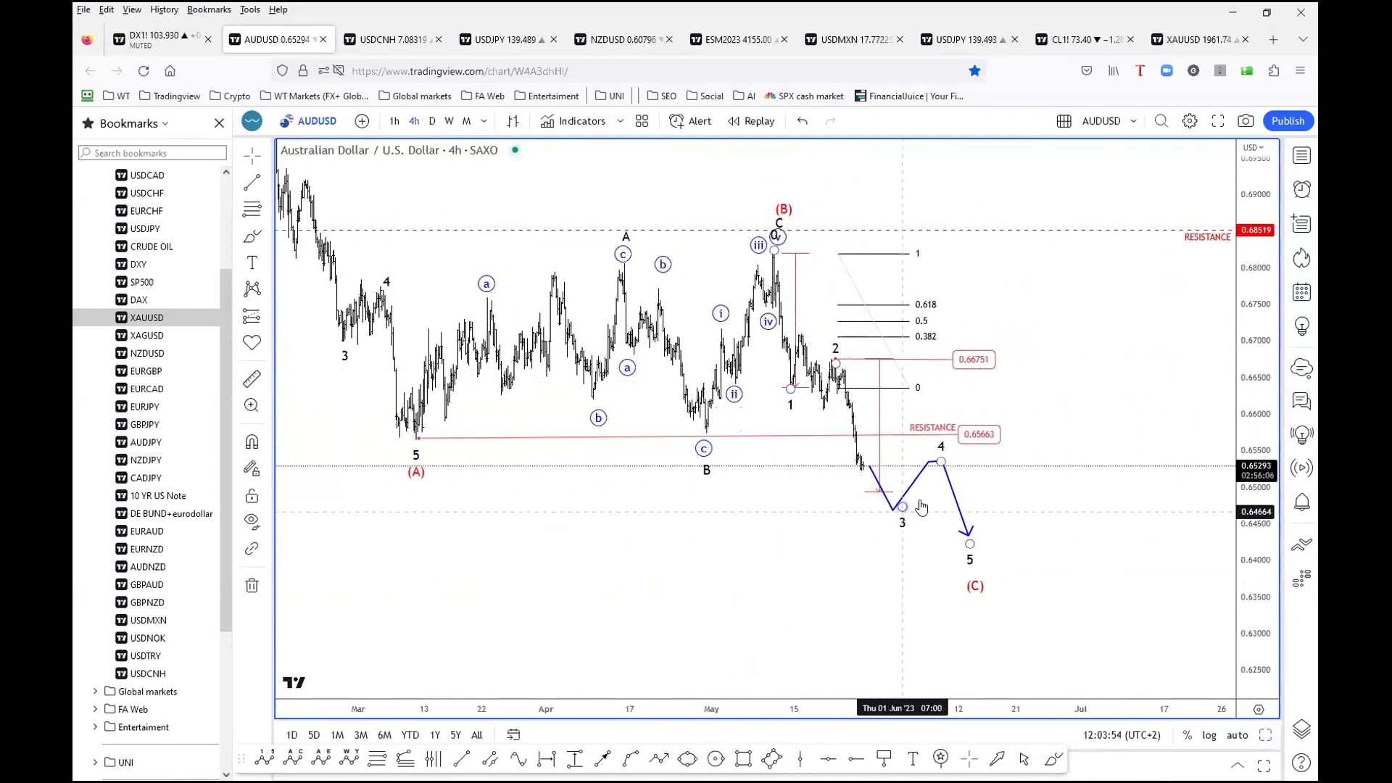
pyautogui.click(972, 540)
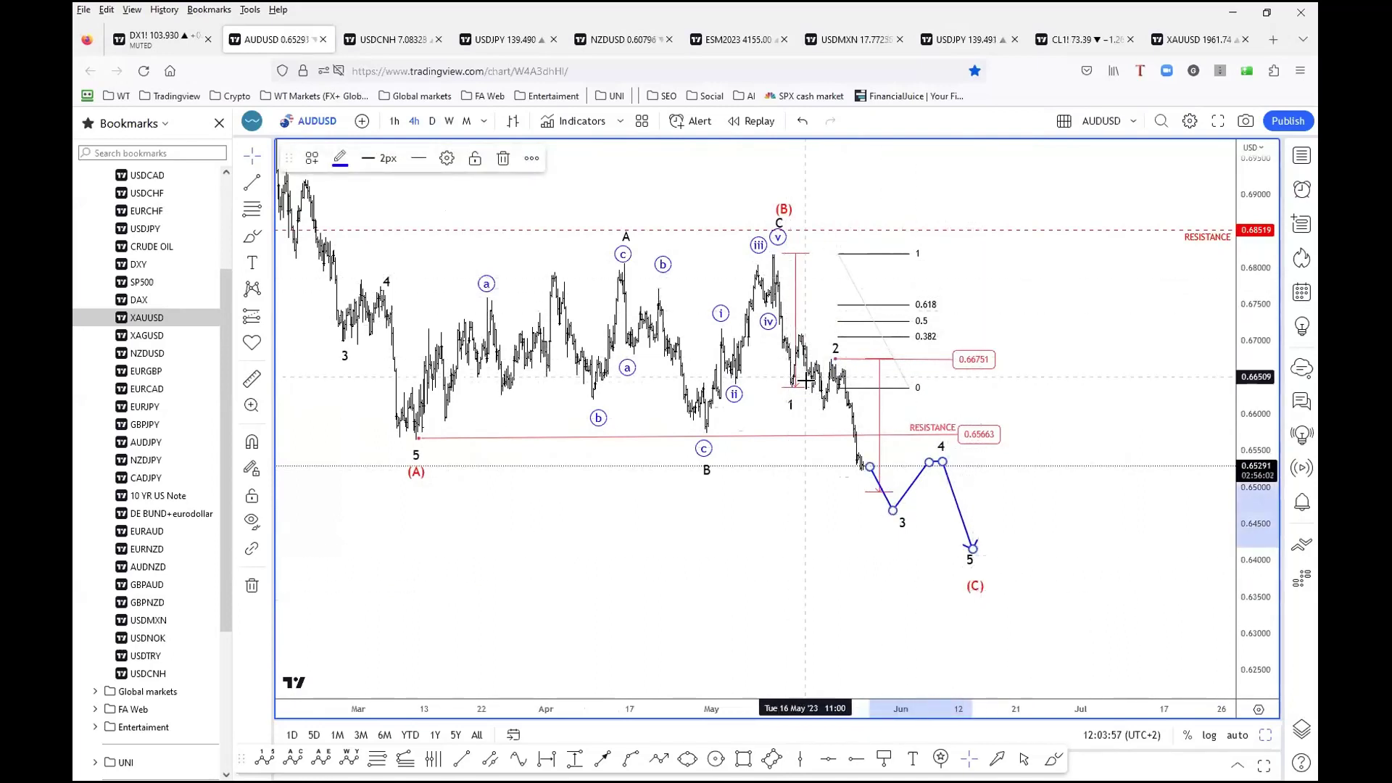
pyautogui.click(889, 541)
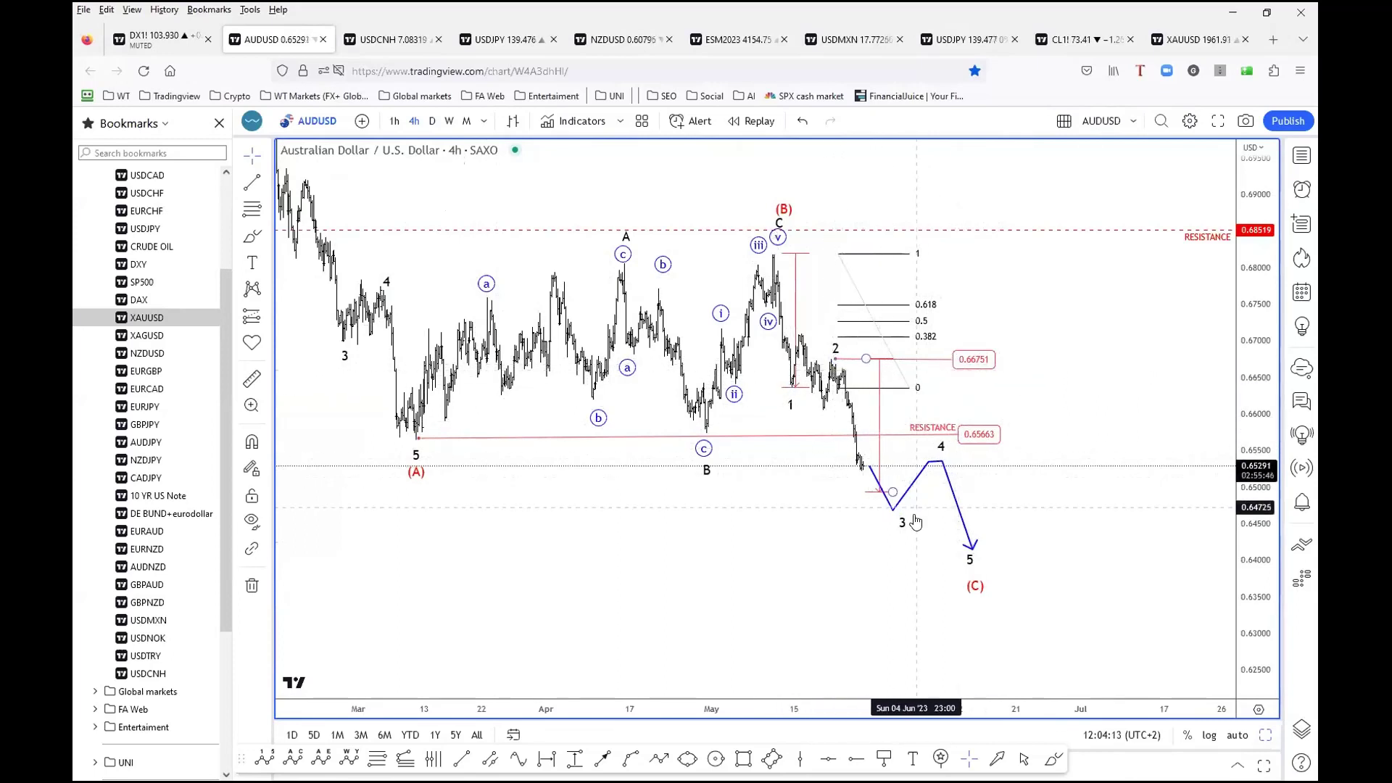
# - Bring up the USDCNH 4h chart
pyautogui.scroll(-2, 786, 433)
pyautogui.scroll(1, 986, 569)
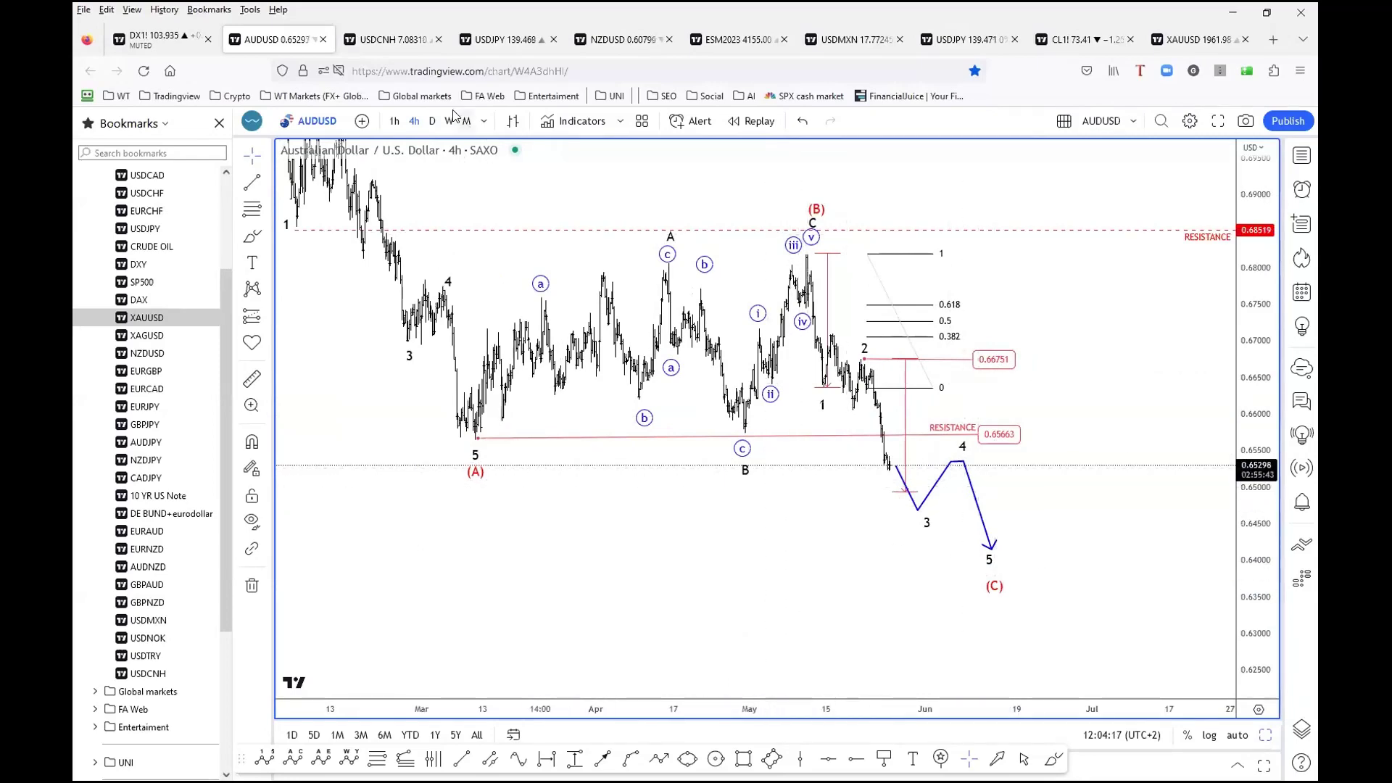
pyautogui.click(384, 43)
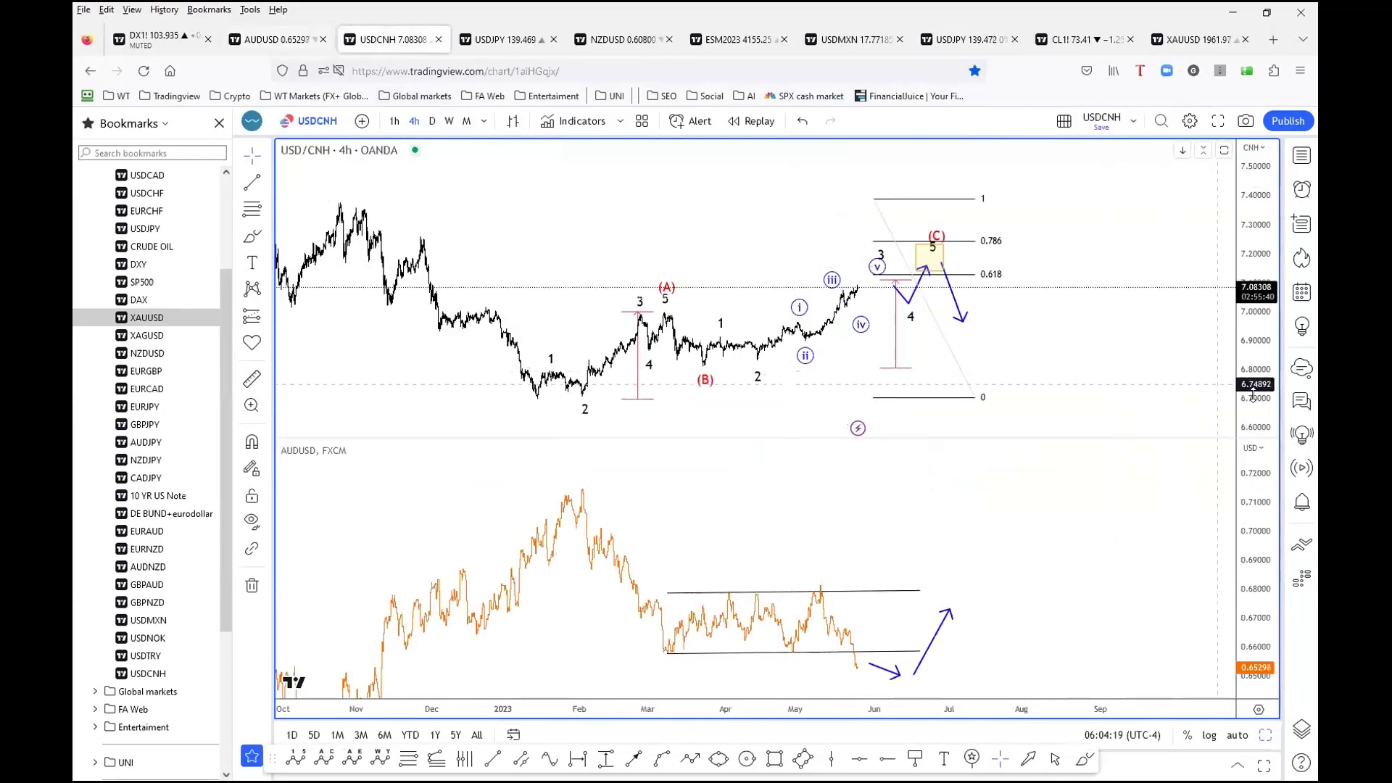
# - Rescale and maximize the USDCNH 4h chart, then brush a red path along the rally from (B)
pyautogui.moveTo(1255, 398); pyautogui.dragTo(1248, 347)
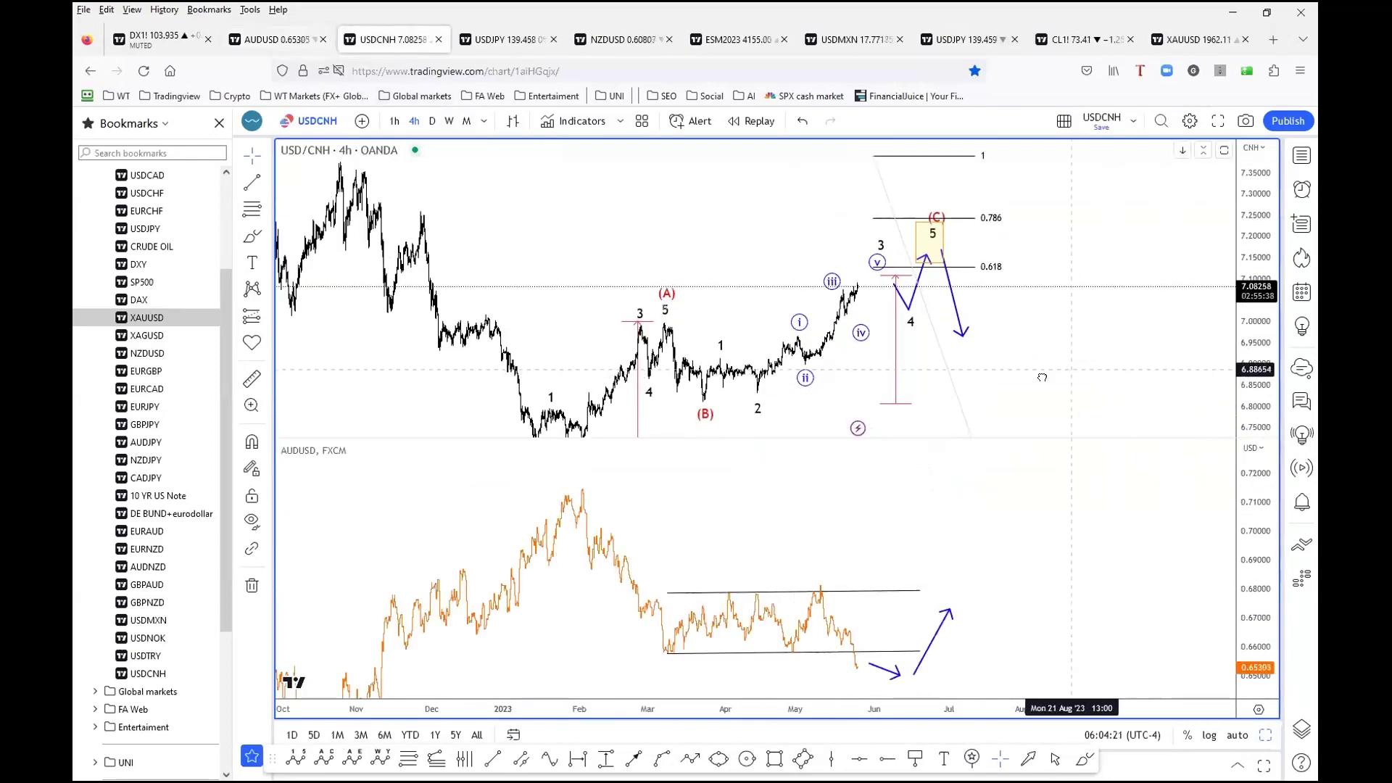
pyautogui.moveTo(1042, 378); pyautogui.dragTo(1003, 373)
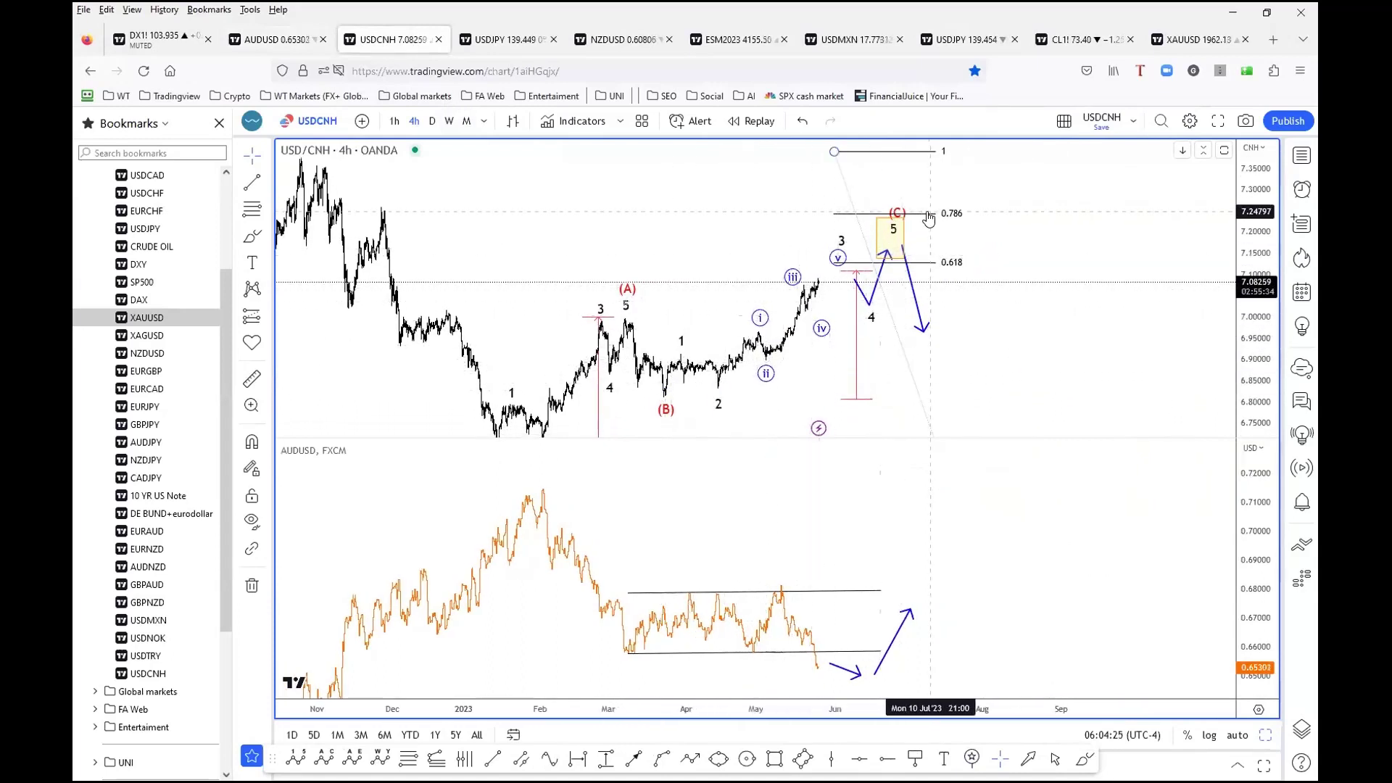
pyautogui.click(832, 281)
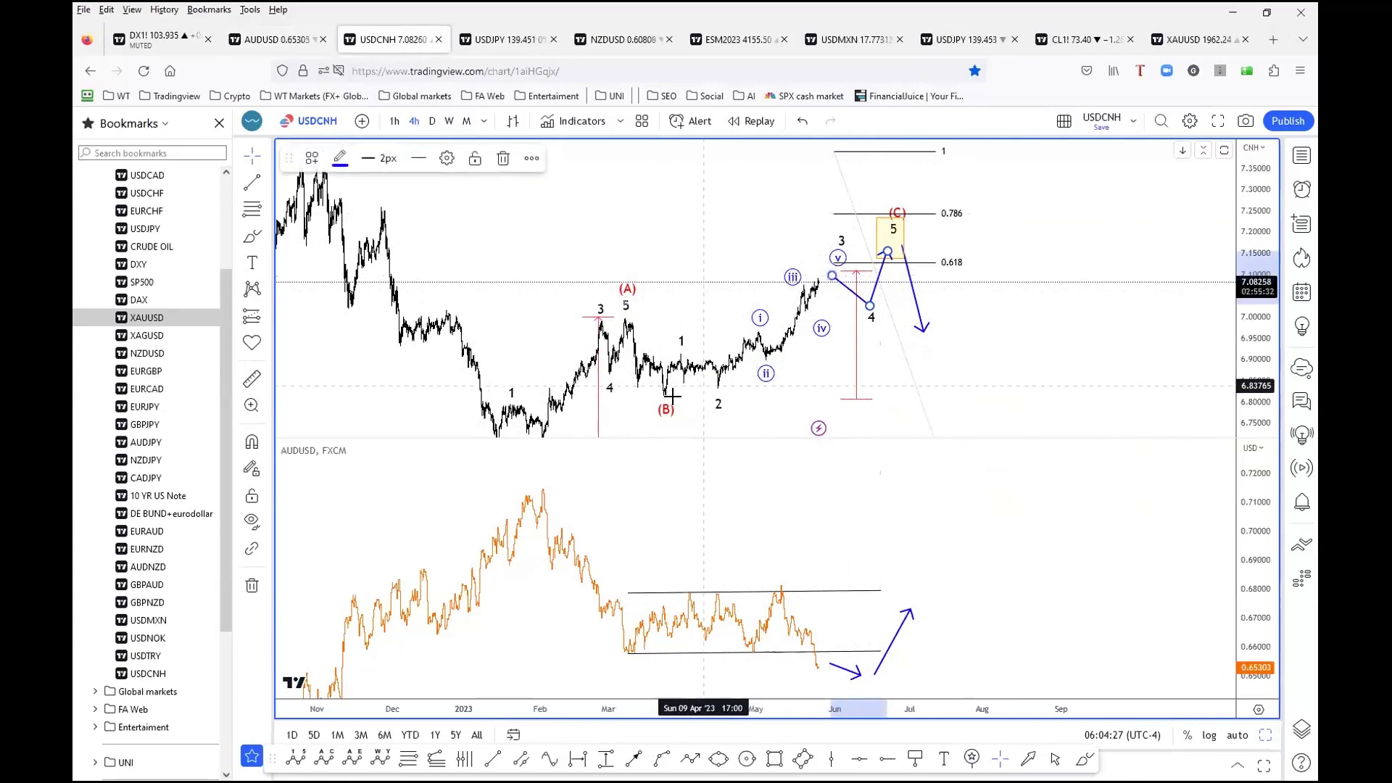
pyautogui.click(1224, 150)
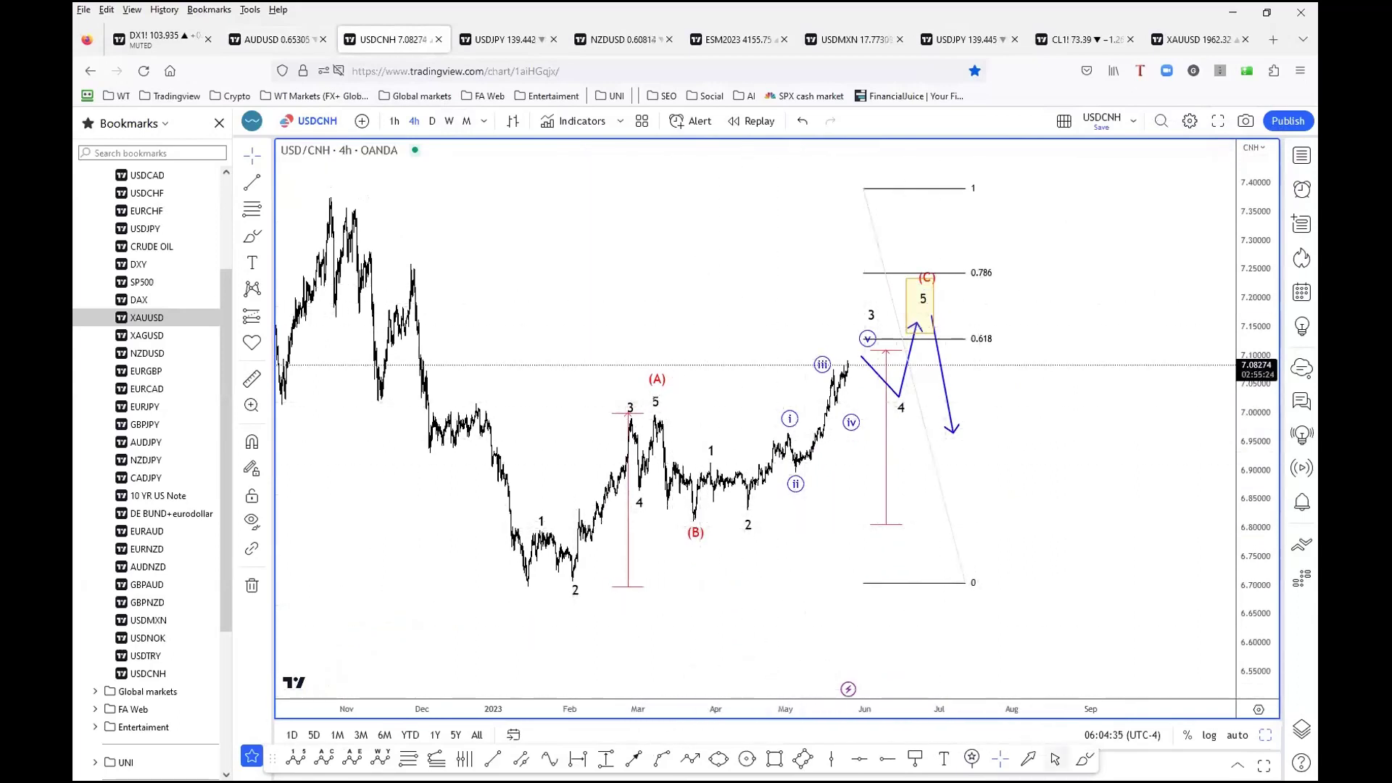
pyautogui.moveTo(696, 512)
pyautogui.mouseDown()
pyautogui.moveTo(714, 471)
pyautogui.moveTo(739, 500)
pyautogui.moveTo(830, 373)
pyautogui.moveTo(878, 379)
pyautogui.moveTo(937, 301)
pyautogui.moveTo(928, 270)
pyautogui.mouseUp()
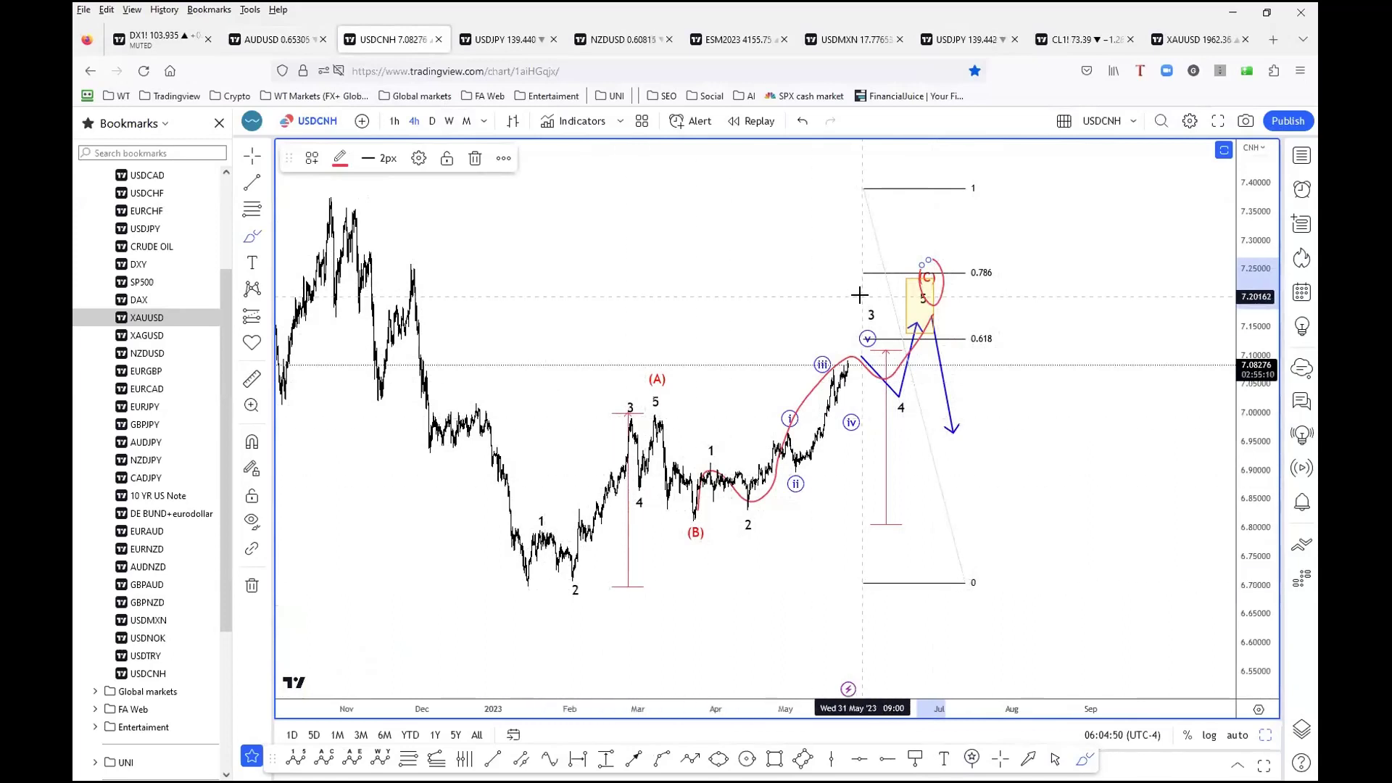
# - Mark the January low and circle the (C)/5 target box in red, then switch to NZDUSD
pyautogui.moveTo(527, 595); pyautogui.dragTo(524, 622)
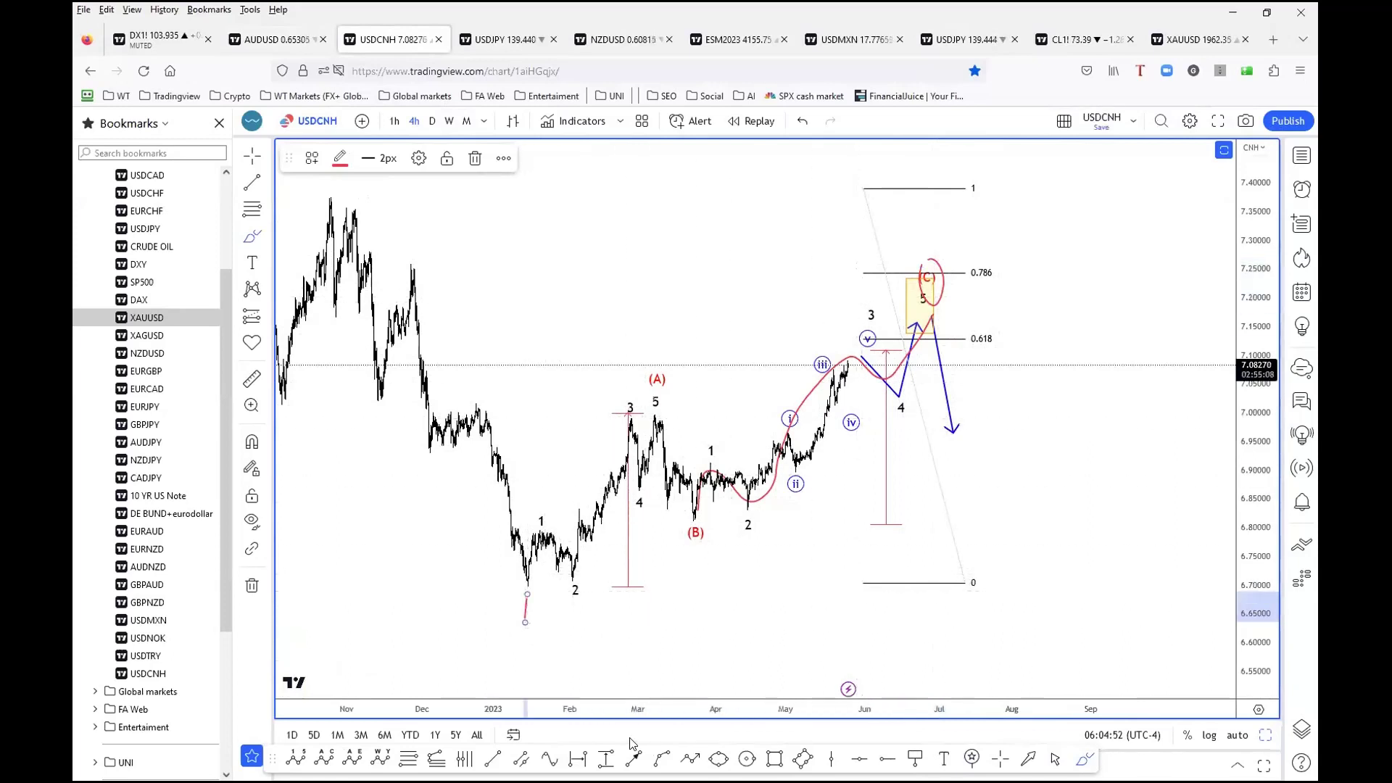
pyautogui.moveTo(898, 266); pyautogui.dragTo(919, 273)
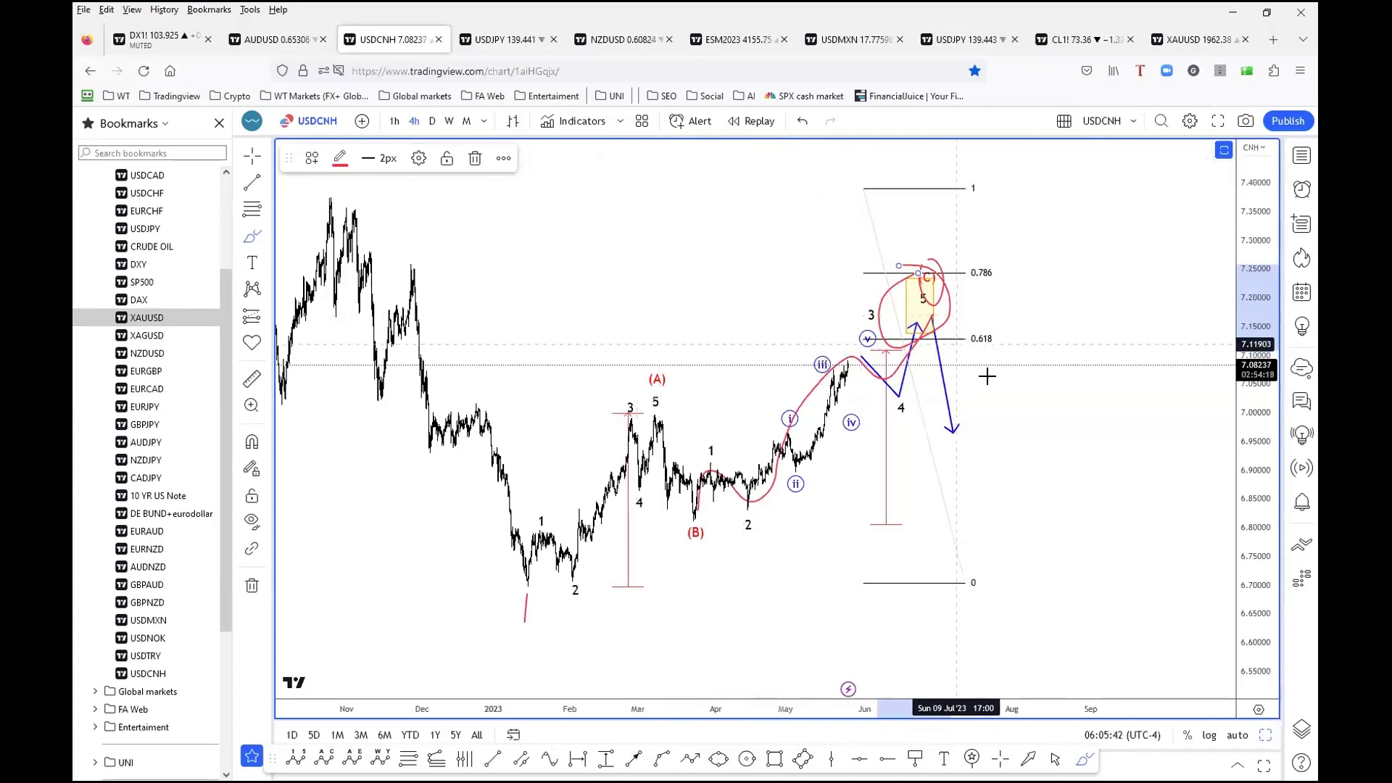
pyautogui.click(616, 39)
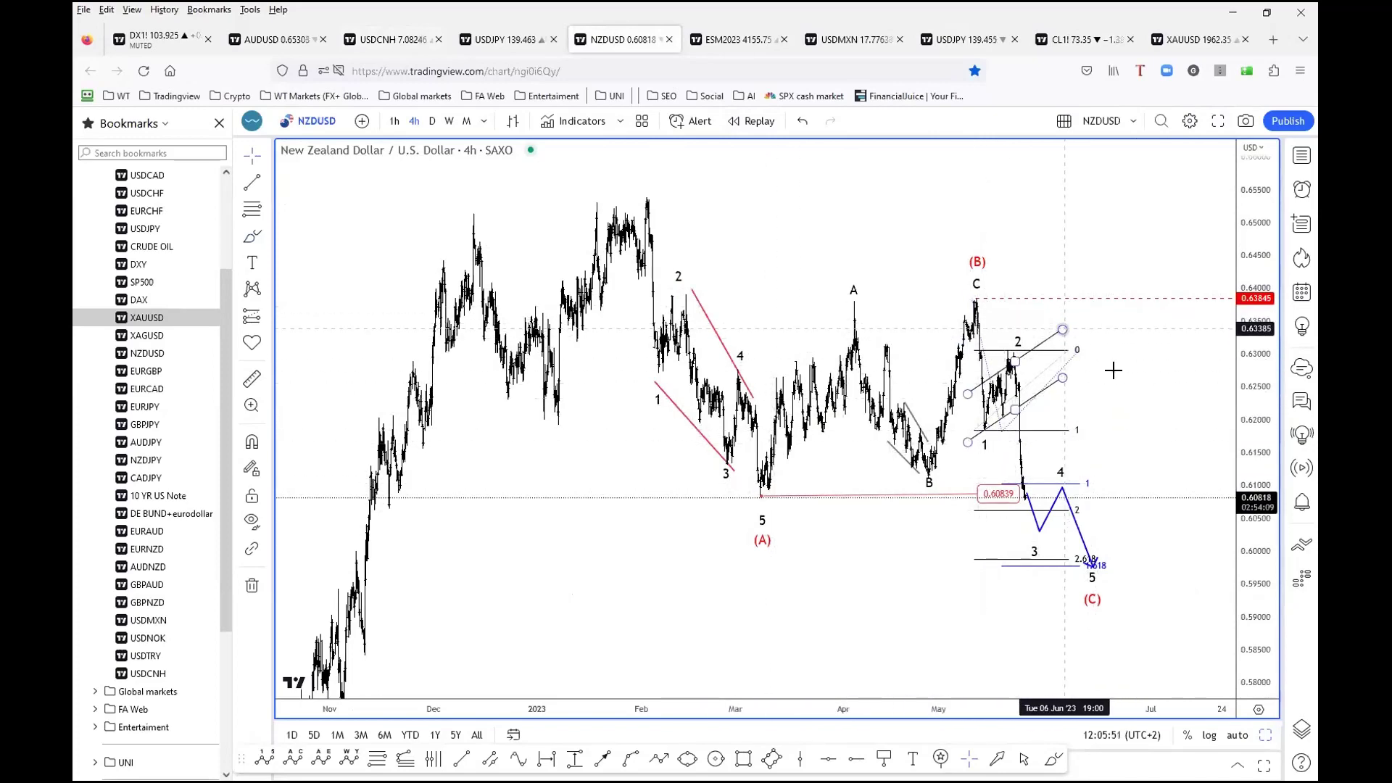
# - Zoom and nudge the NZDUSD 4h chart to review its wave count, then restore the grid
pyautogui.scroll(3, 1178, 580)
pyautogui.scroll(-1, 1173, 593)
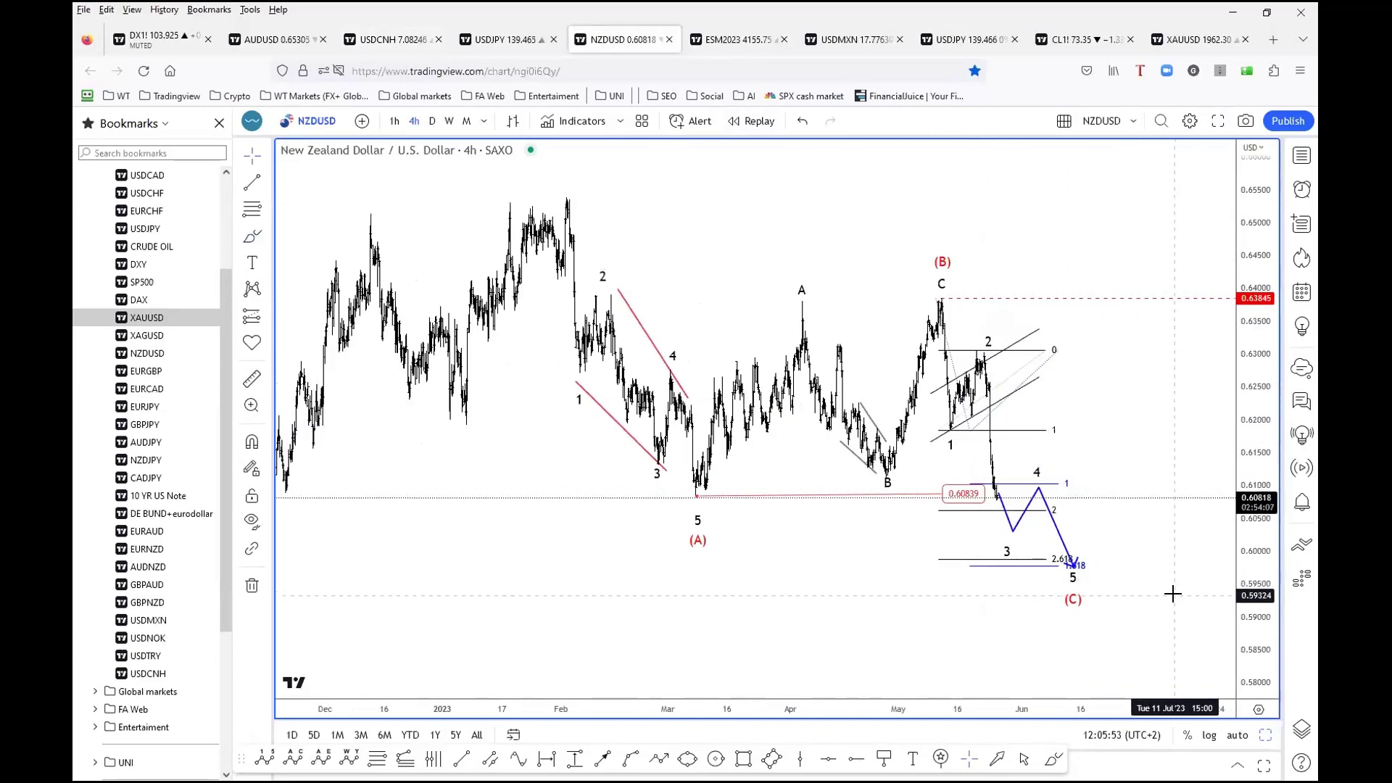
pyautogui.scroll(1, 1173, 594)
pyautogui.scroll(-1, 1173, 594)
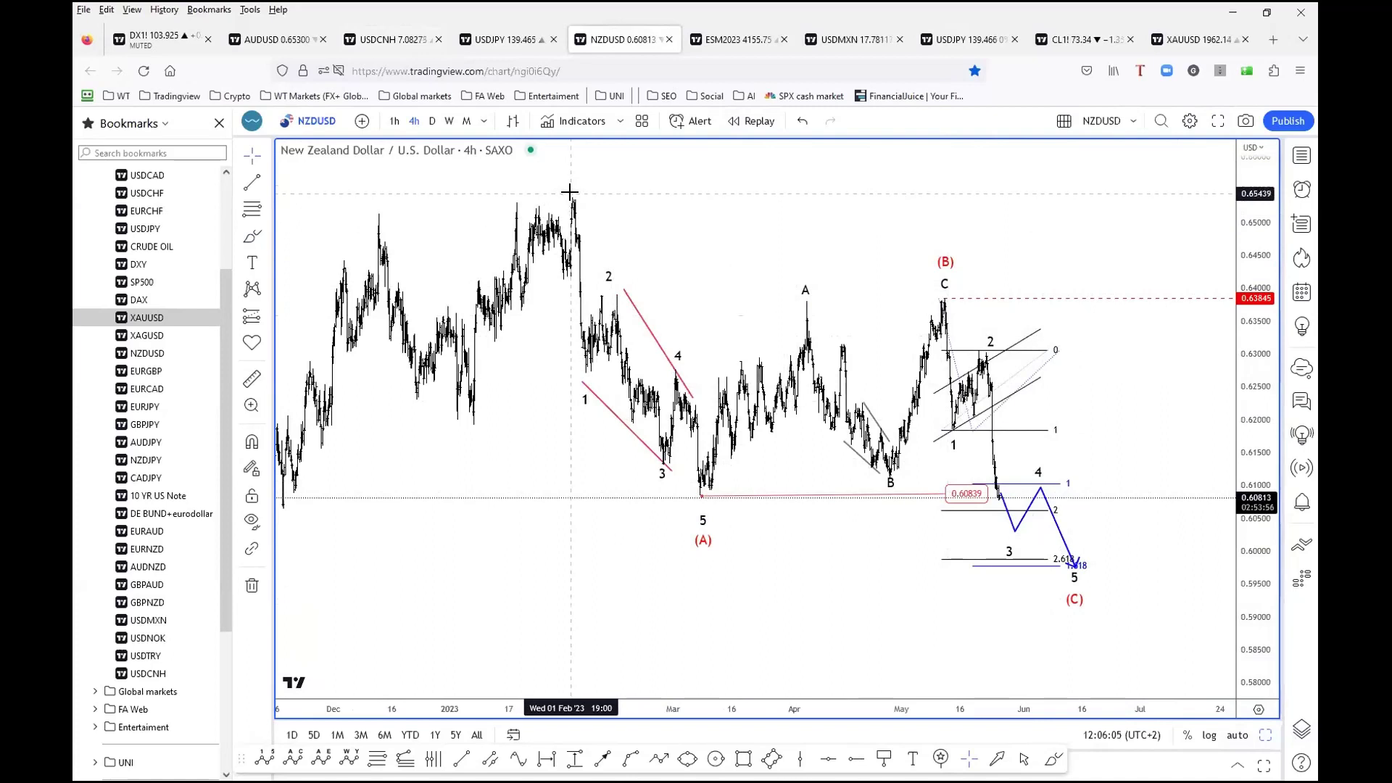
pyautogui.moveTo(570, 191); pyautogui.dragTo(564, 192)
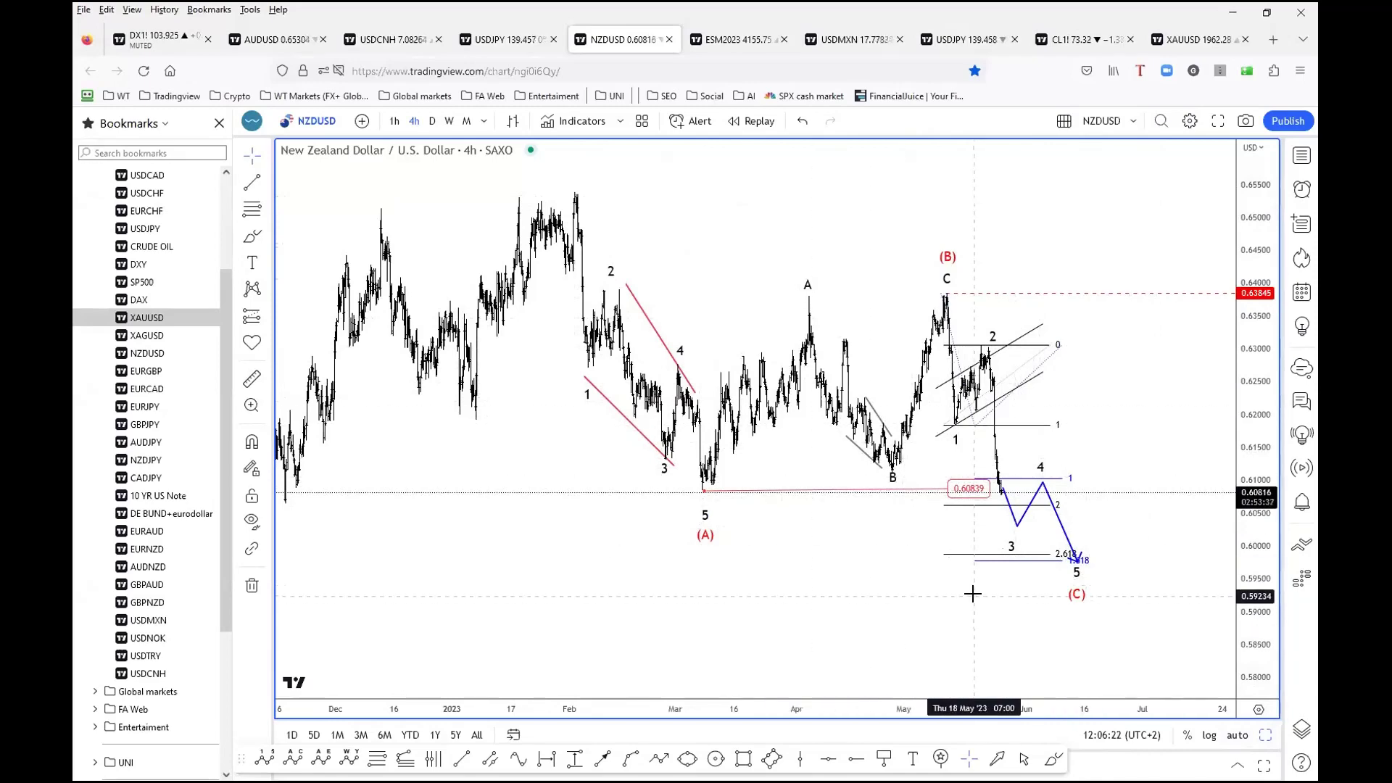
pyautogui.scroll(-2, 1012, 586)
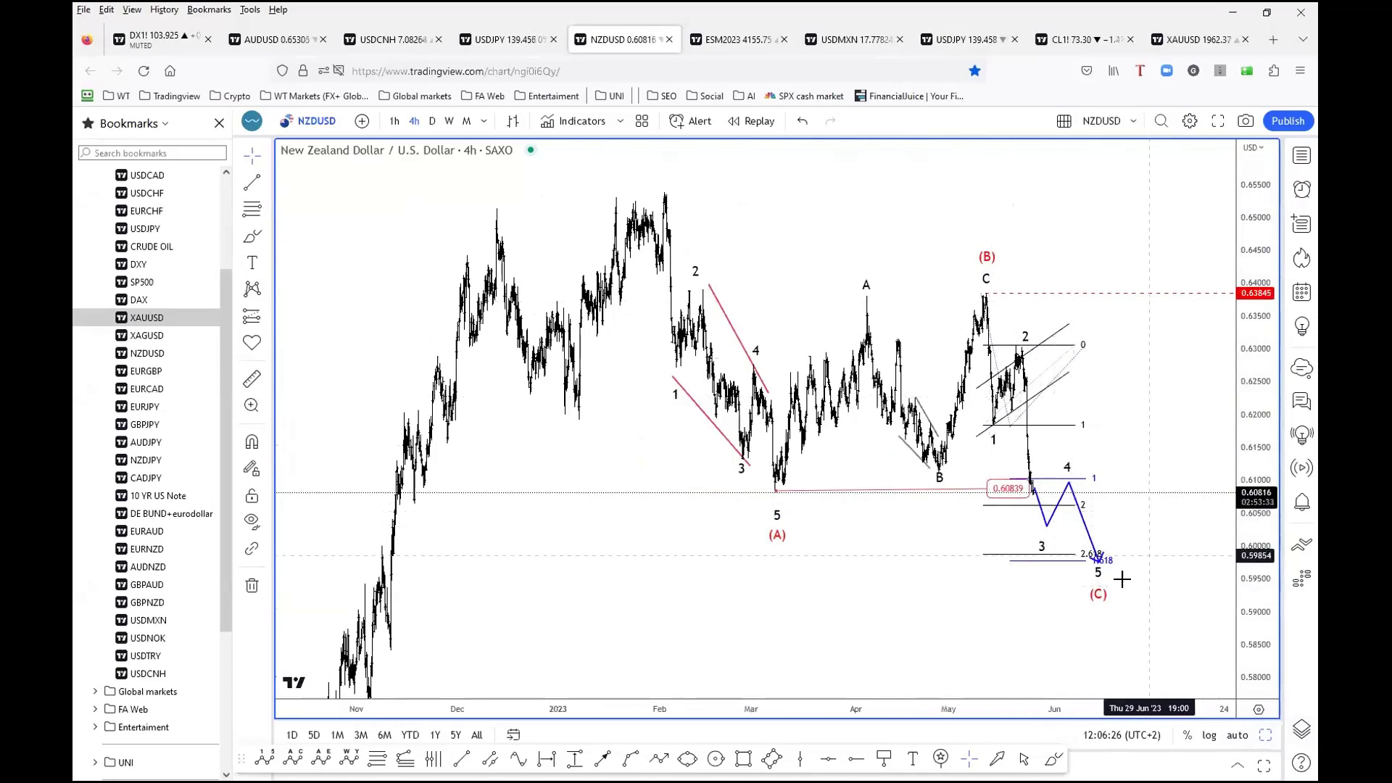
pyautogui.click(1097, 564)
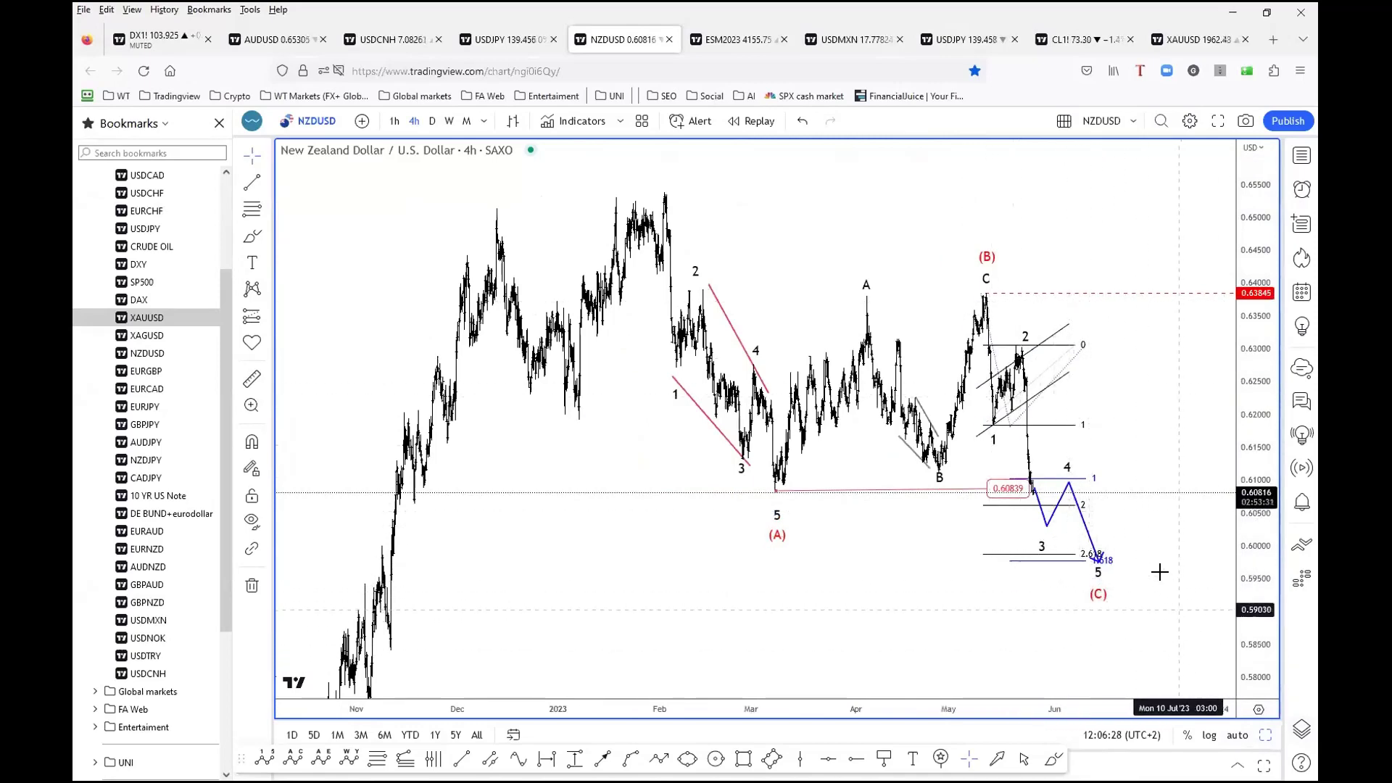
pyautogui.click(1268, 737)
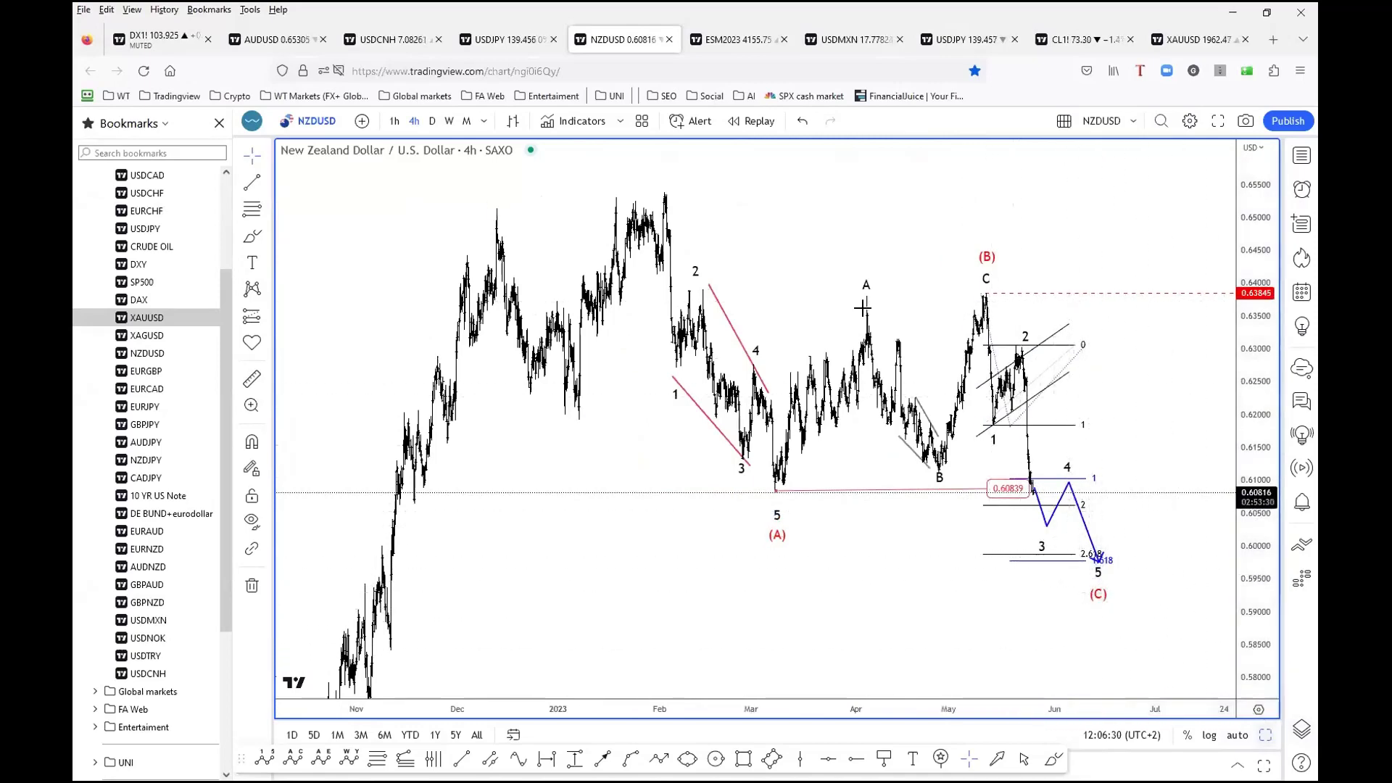
# - Show the NZDUSD daily chart alone, revealing its projected impulse and Fibonacci levels
pyautogui.click(1265, 734)
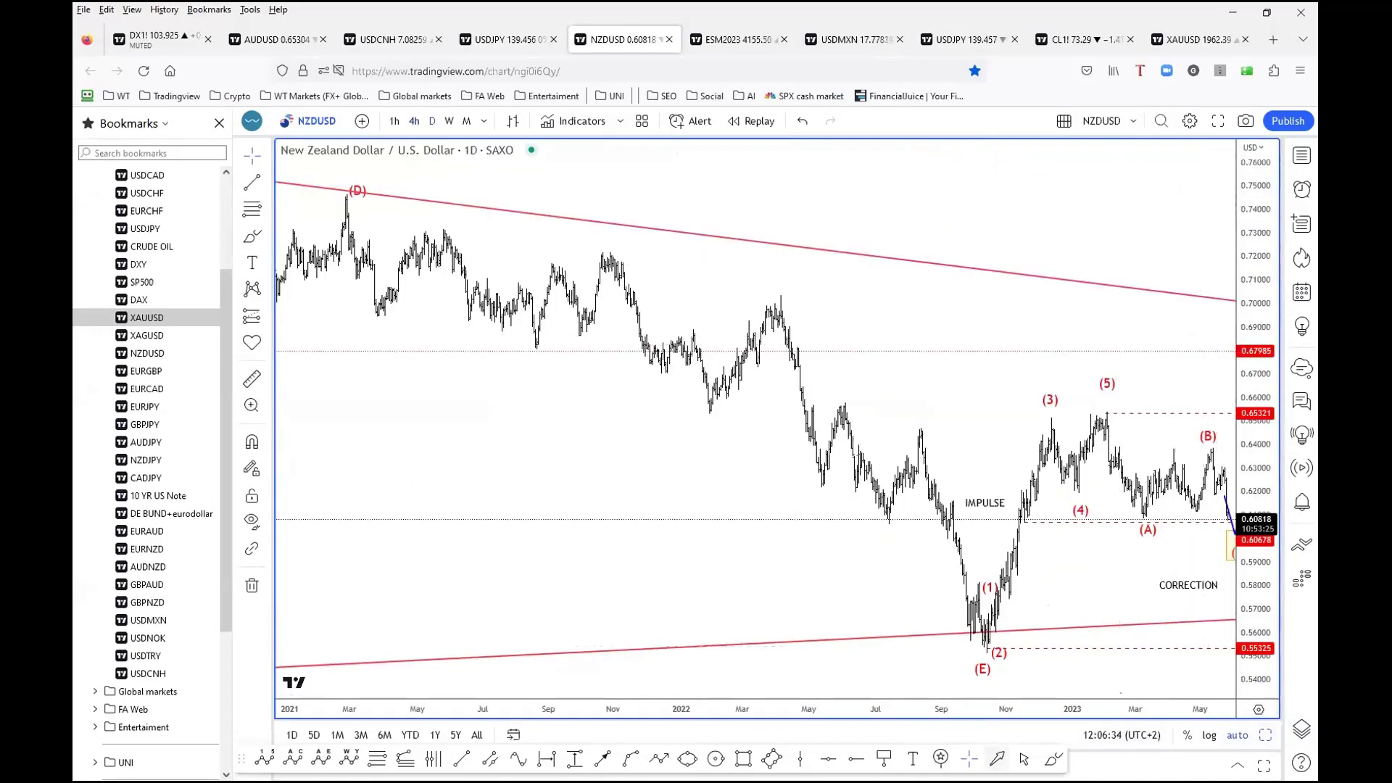
pyautogui.moveTo(1109, 580); pyautogui.dragTo(750, 587)
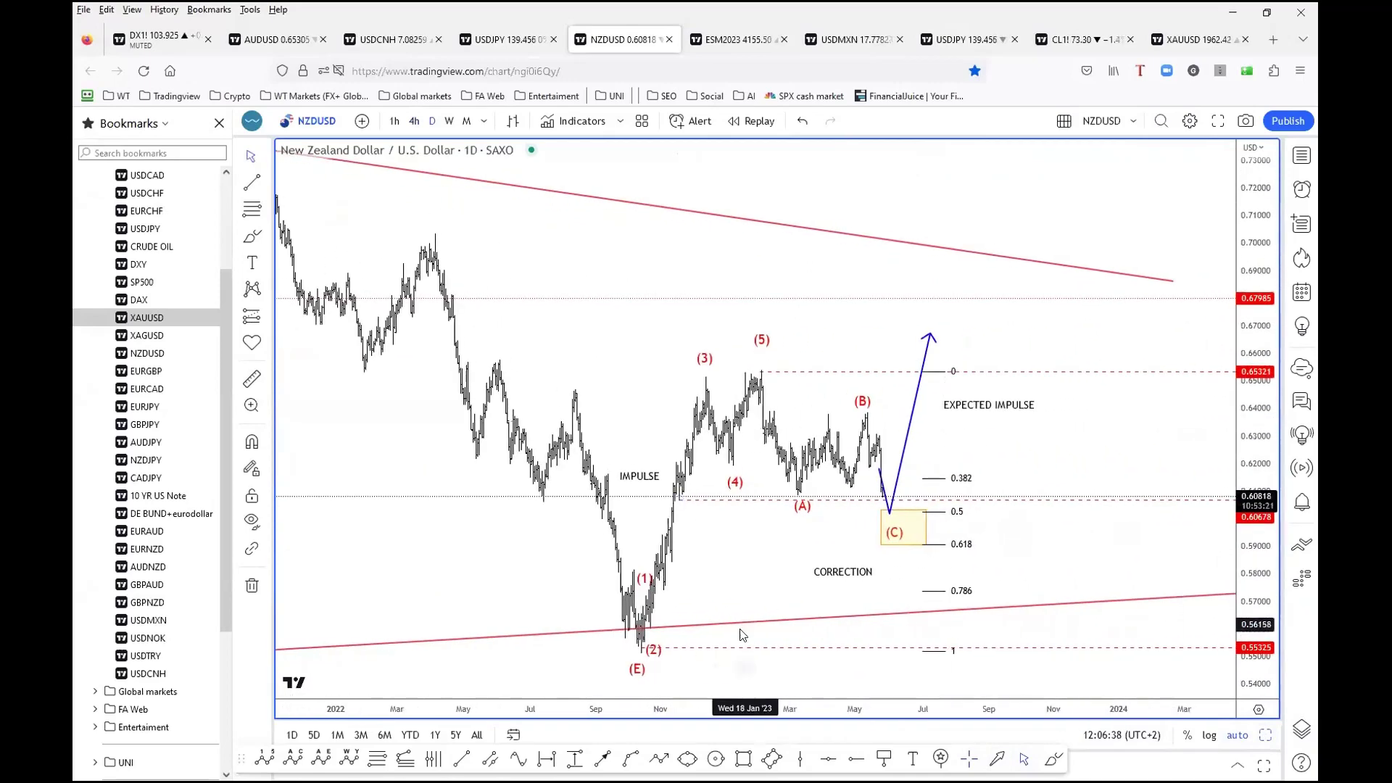
pyautogui.click(656, 644)
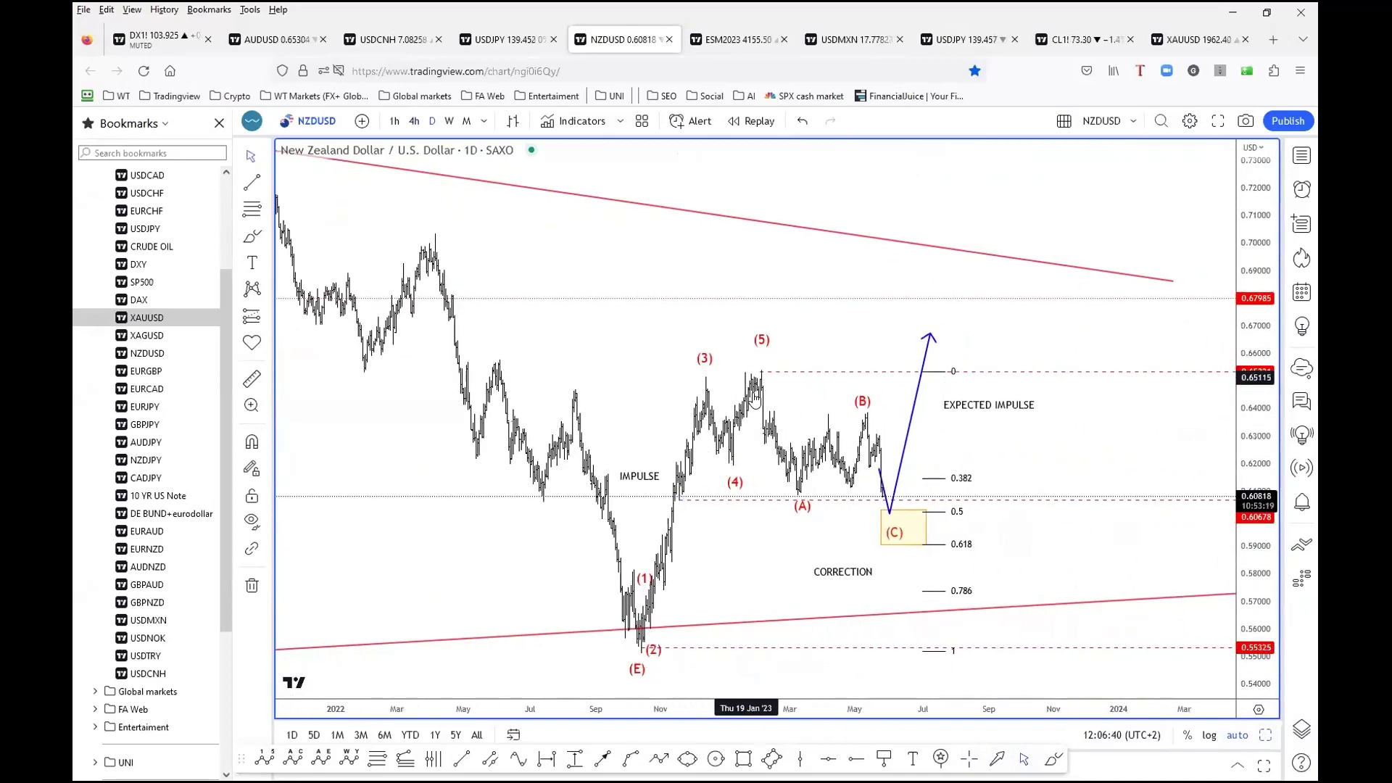
# - Freehand a pink curve from wave (2) to (5), circling the (5) peak and (C) box
pyautogui.click(1053, 759)
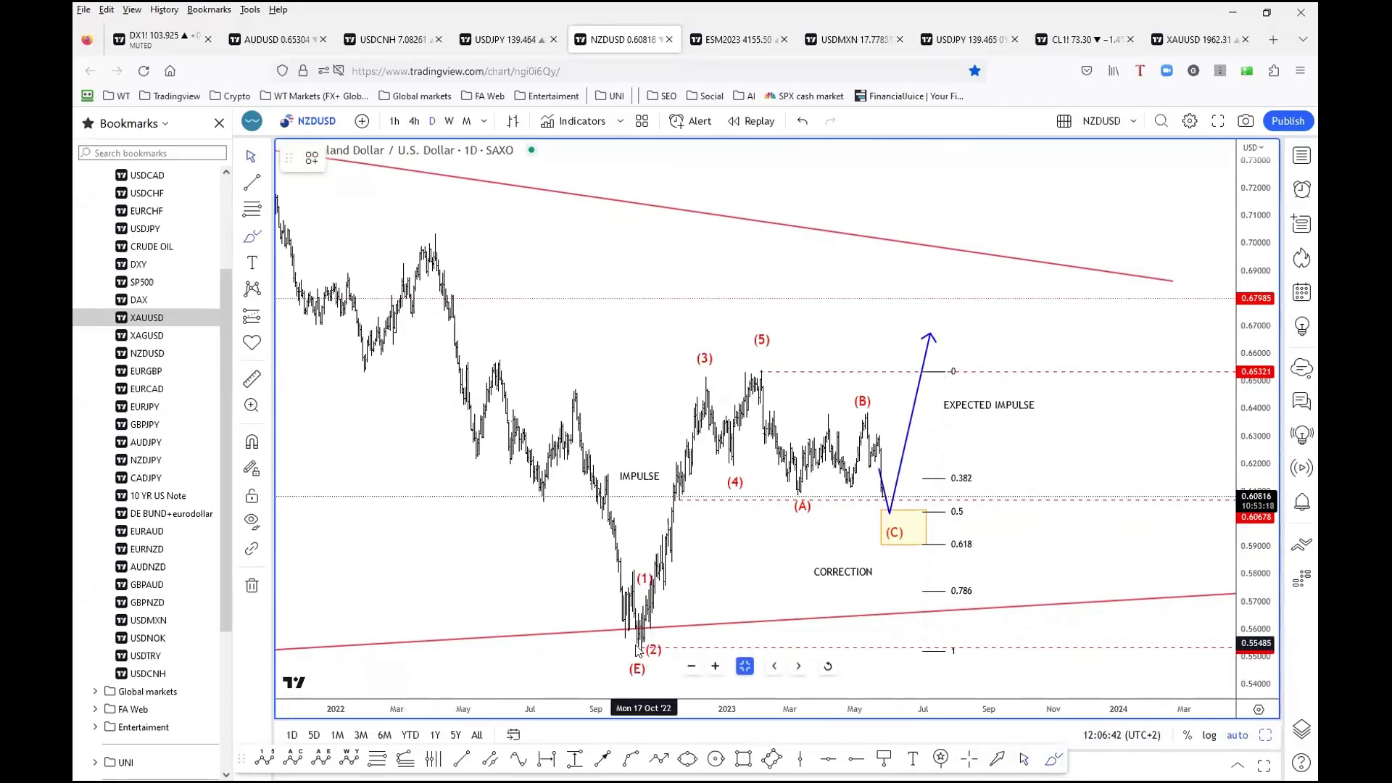
pyautogui.moveTo(643, 645)
pyautogui.mouseDown()
pyautogui.moveTo(670, 449)
pyautogui.moveTo(757, 365)
pyautogui.moveTo(819, 211)
pyautogui.mouseUp()
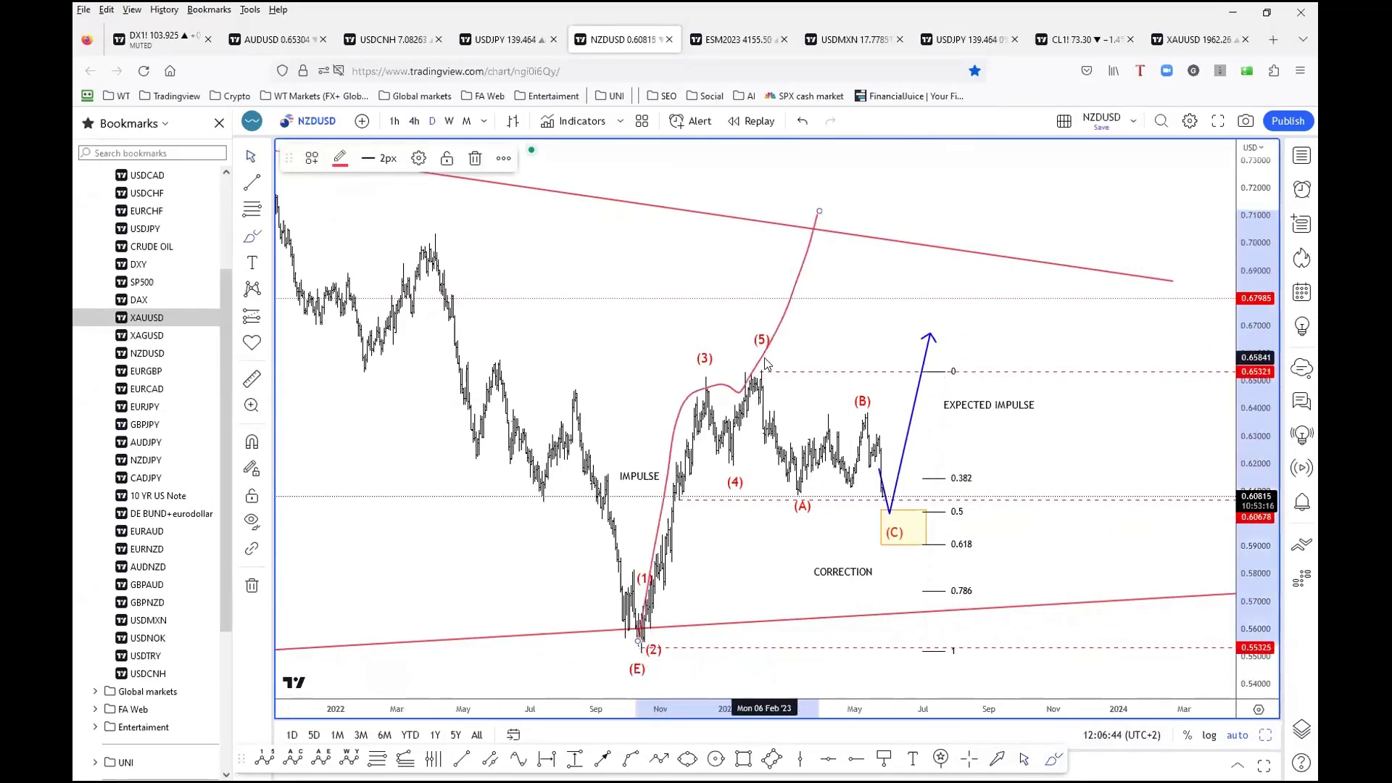
pyautogui.moveTo(759, 395)
pyautogui.mouseDown()
pyautogui.moveTo(906, 359)
pyautogui.moveTo(725, 464)
pyautogui.moveTo(817, 350)
pyautogui.mouseUp()
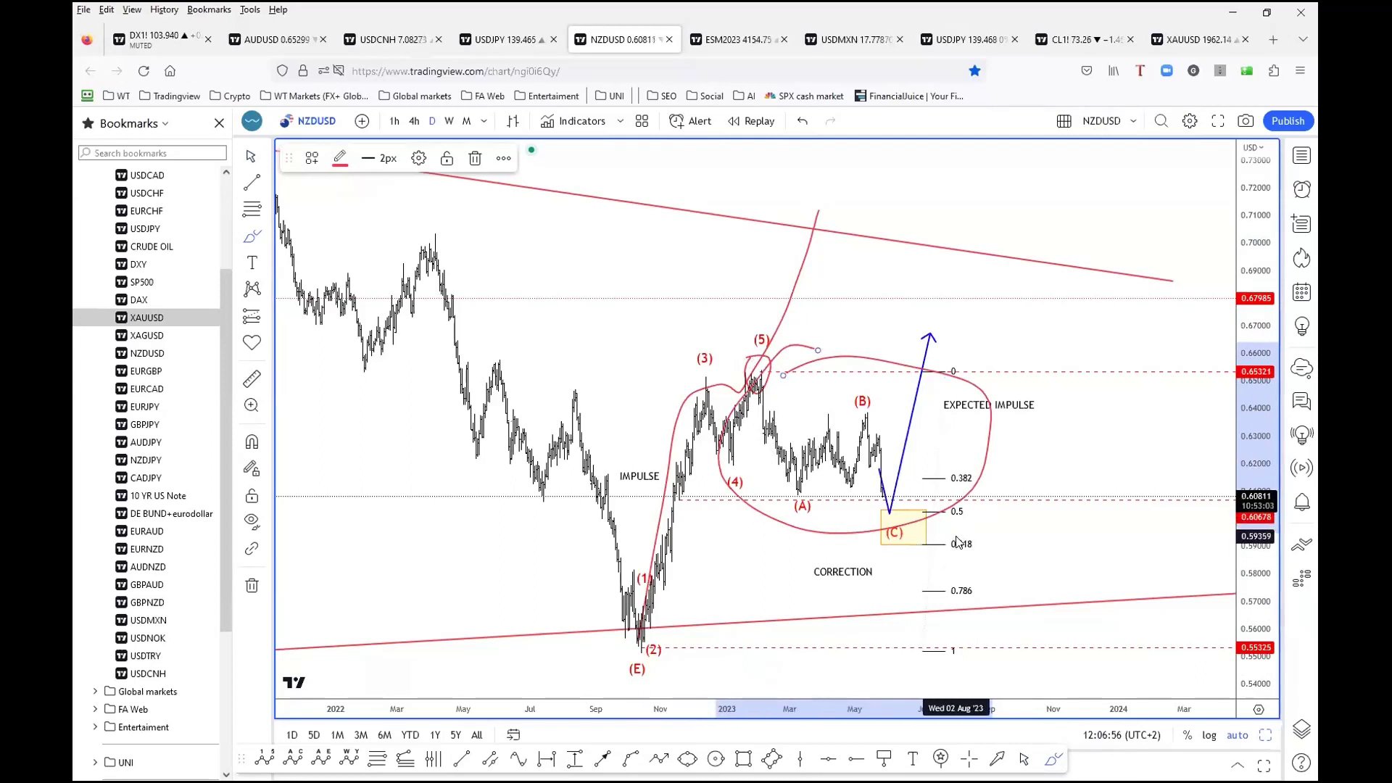
pyautogui.moveTo(915, 531)
pyautogui.mouseDown()
pyautogui.moveTo(927, 540)
pyautogui.moveTo(910, 535)
pyautogui.mouseUp()
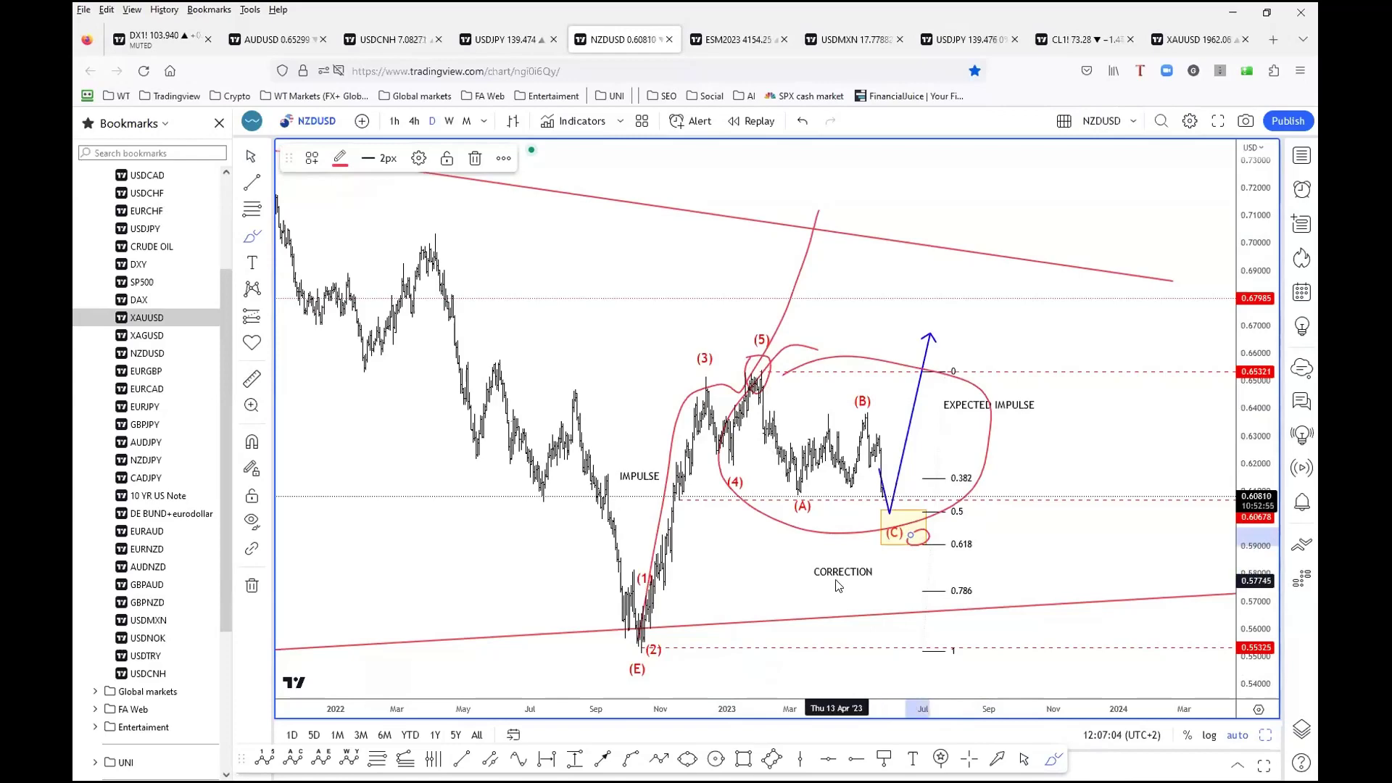
# - Bring up the ESM2023 S&P 500 futures chart
pyautogui.scroll(2, 942, 565)
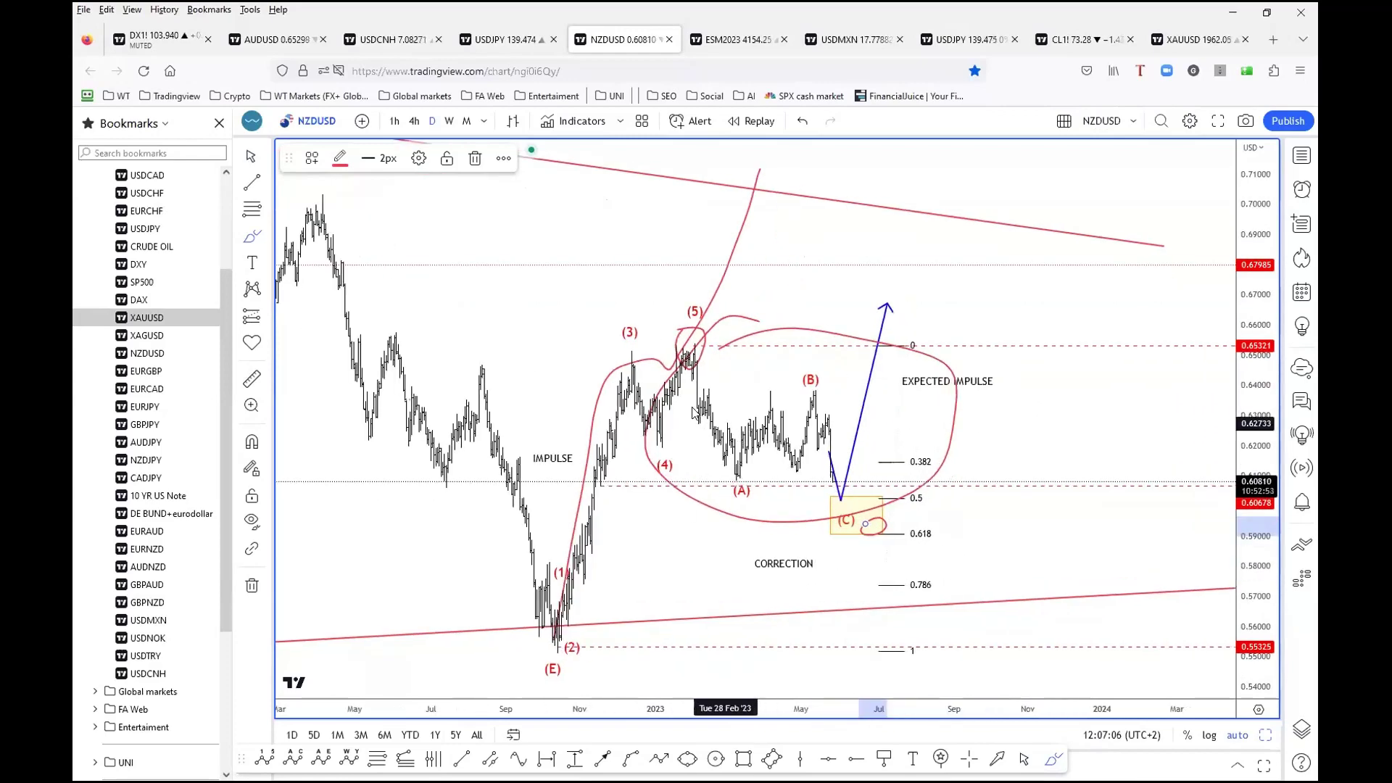
pyautogui.scroll(-1, 783, 457)
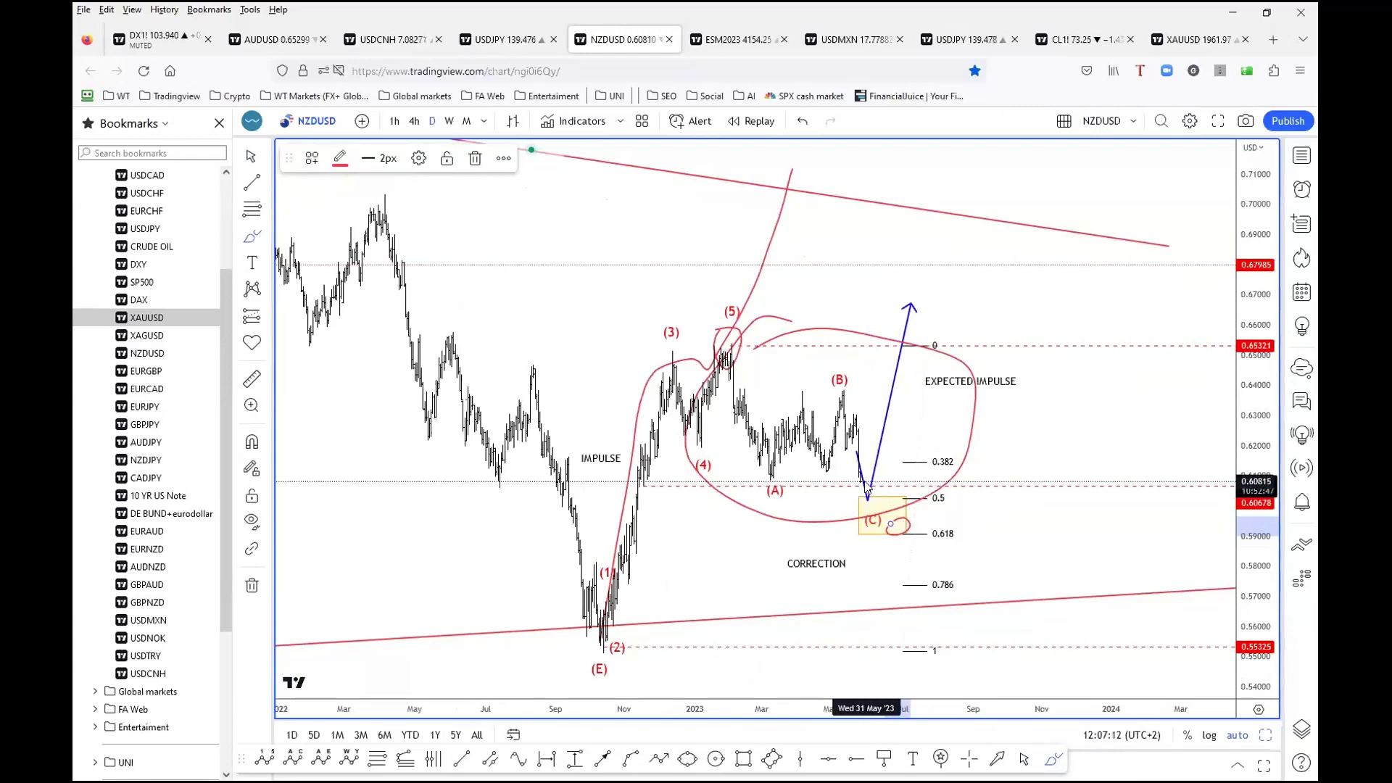
pyautogui.scroll(-2, 790, 511)
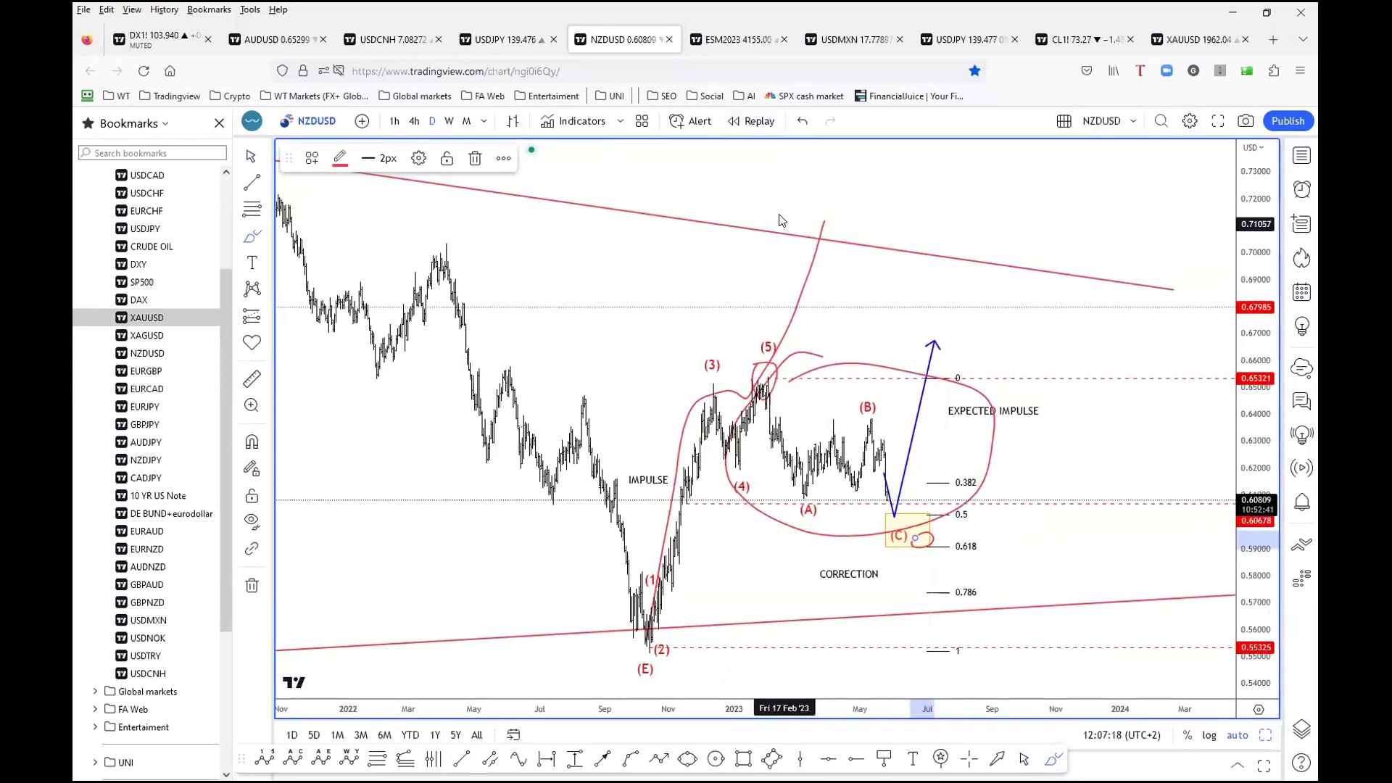
pyautogui.click(719, 43)
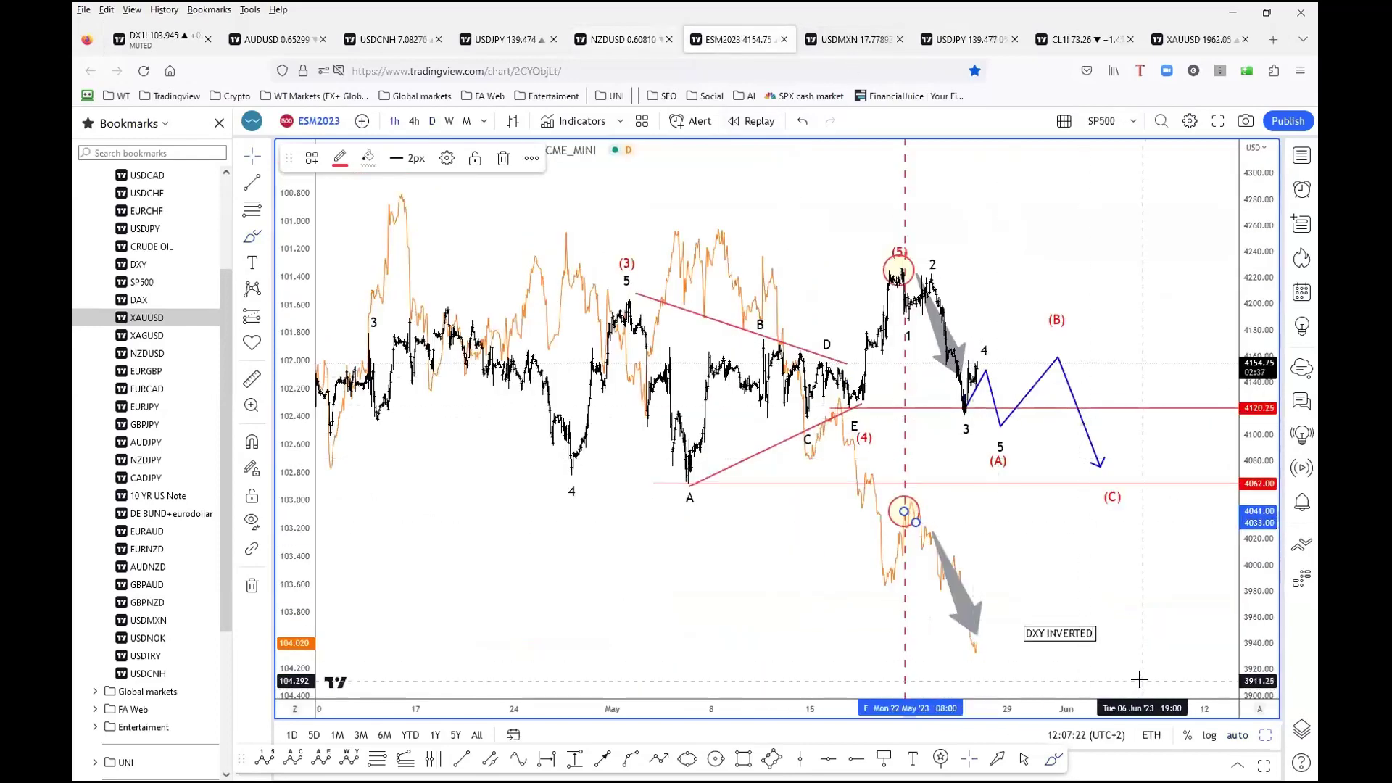
# - Return to the ESM2023 eight-chart layout and maximize the 4-hour E-mini S&P 500 pane
pyautogui.scroll(-1, 1140, 674)
pyautogui.click(1265, 736)
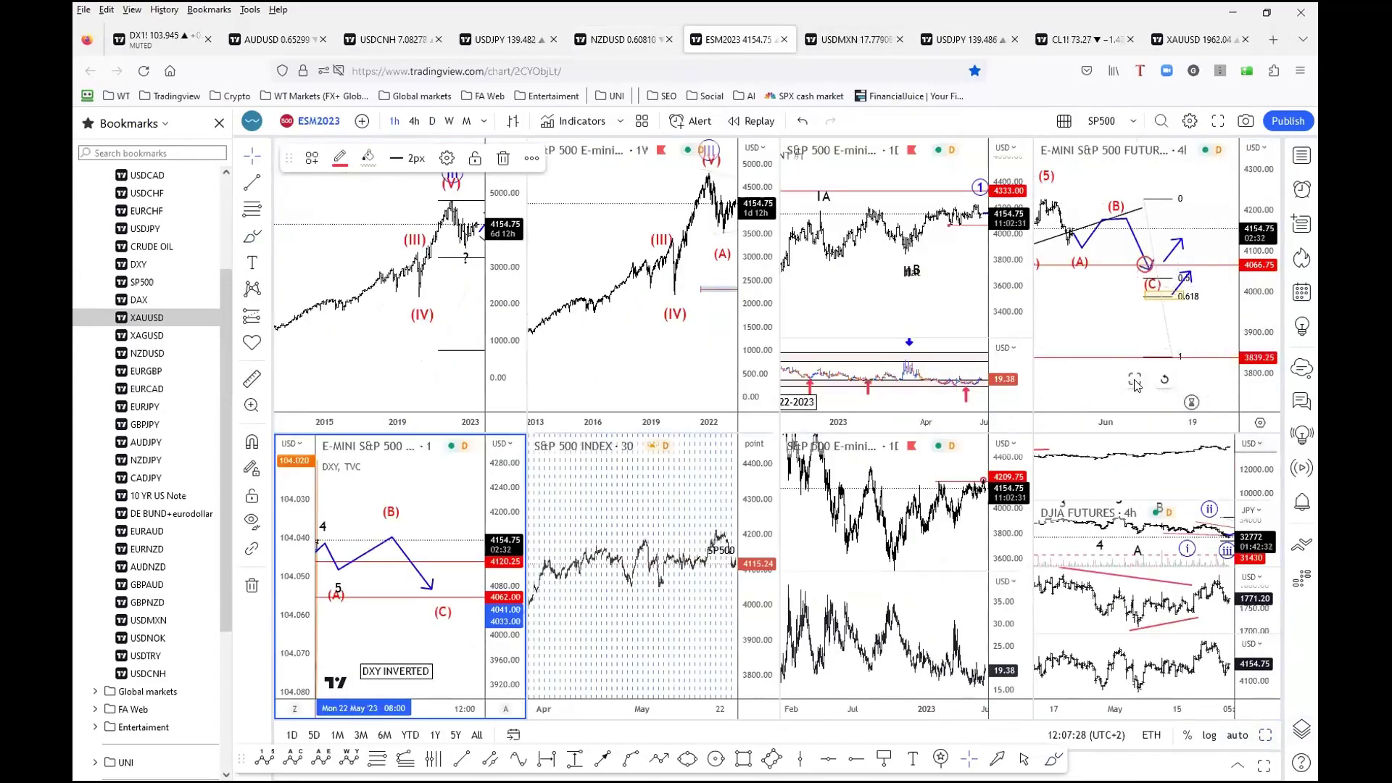
pyautogui.click(1134, 382)
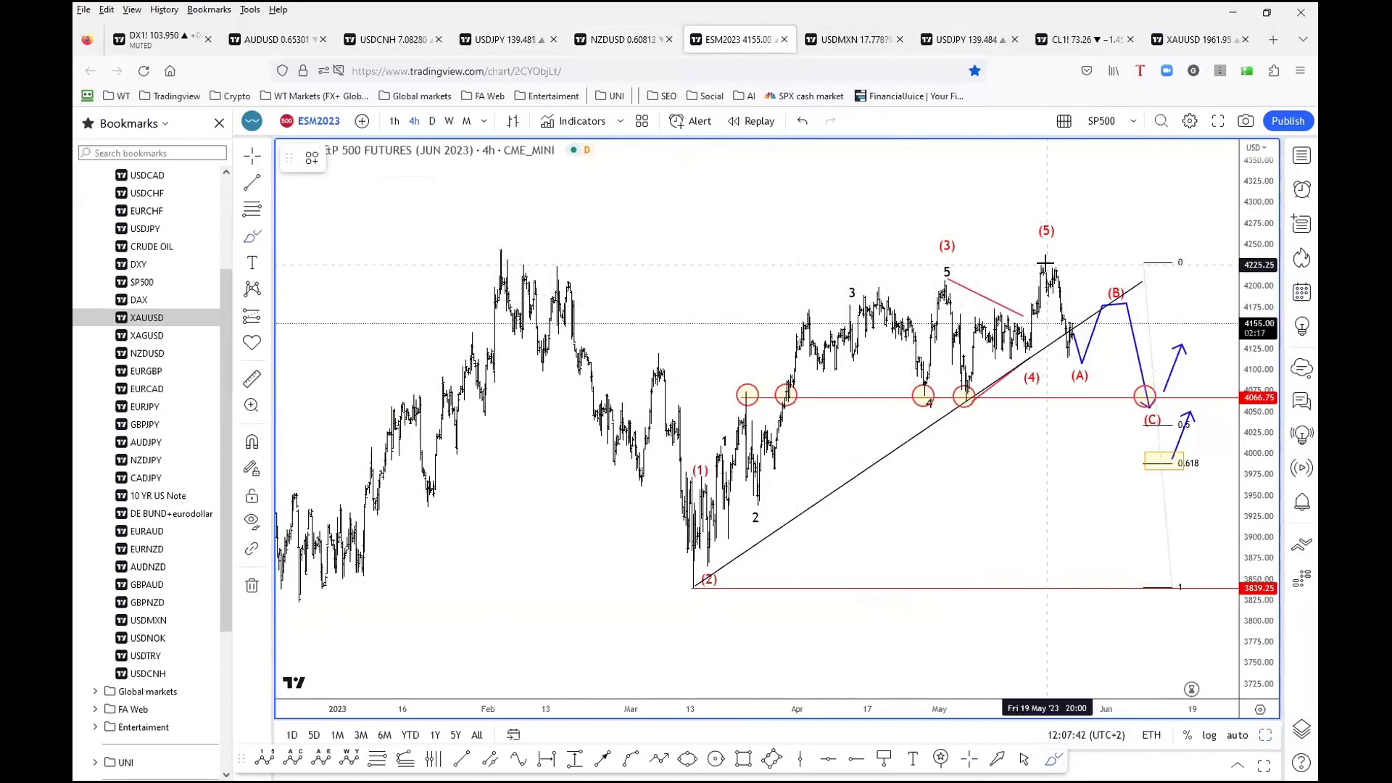
# - Brush-trace the wave from (1), circle the 0.618 box in red, and restore the eight-chart layout
pyautogui.moveTo(689, 581)
pyautogui.mouseDown()
pyautogui.moveTo(698, 498)
pyautogui.moveTo(707, 540)
pyautogui.moveTo(757, 420)
pyautogui.moveTo(863, 312)
pyautogui.moveTo(999, 332)
pyautogui.moveTo(1052, 250)
pyautogui.mouseUp()
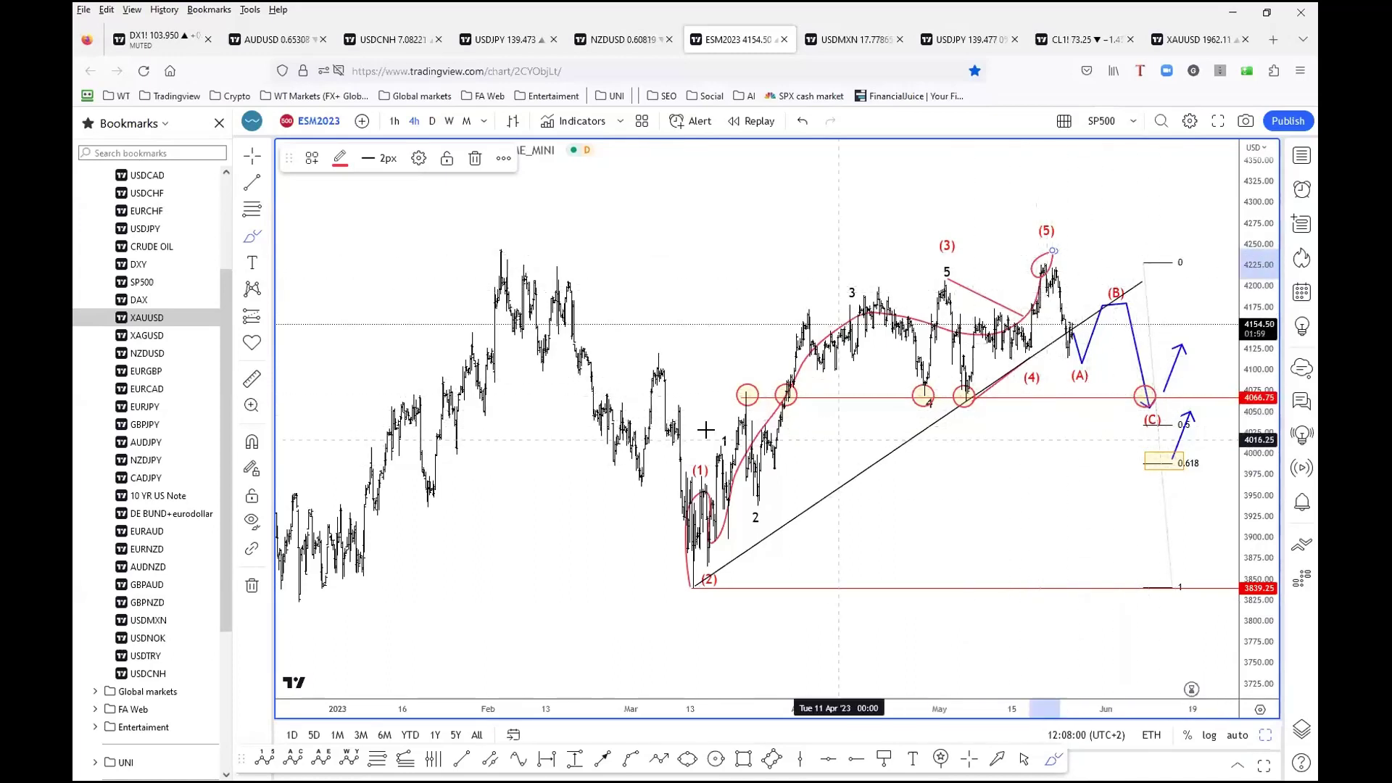
pyautogui.scroll(3, 845, 526)
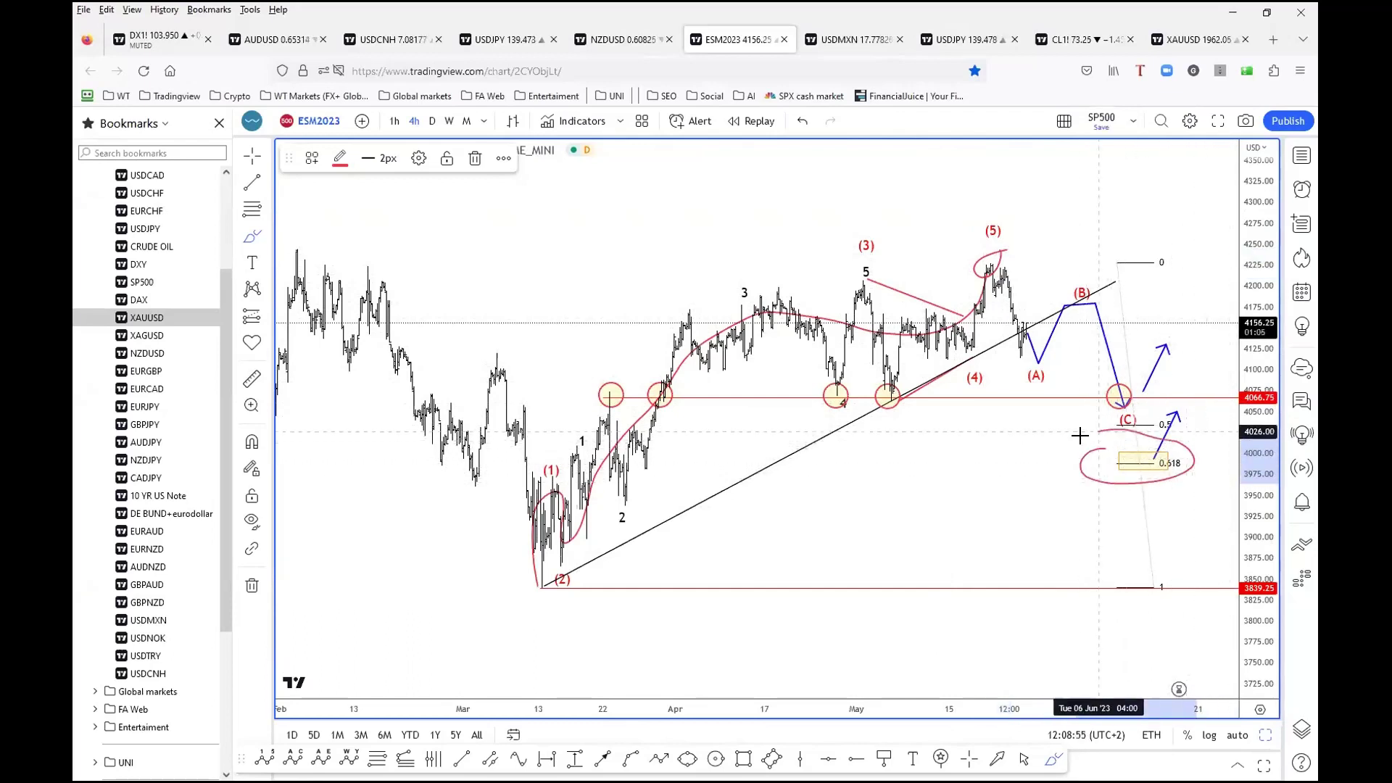
pyautogui.moveTo(1083, 435)
pyautogui.mouseDown()
pyautogui.moveTo(1091, 458)
pyautogui.moveTo(1186, 470)
pyautogui.mouseUp()
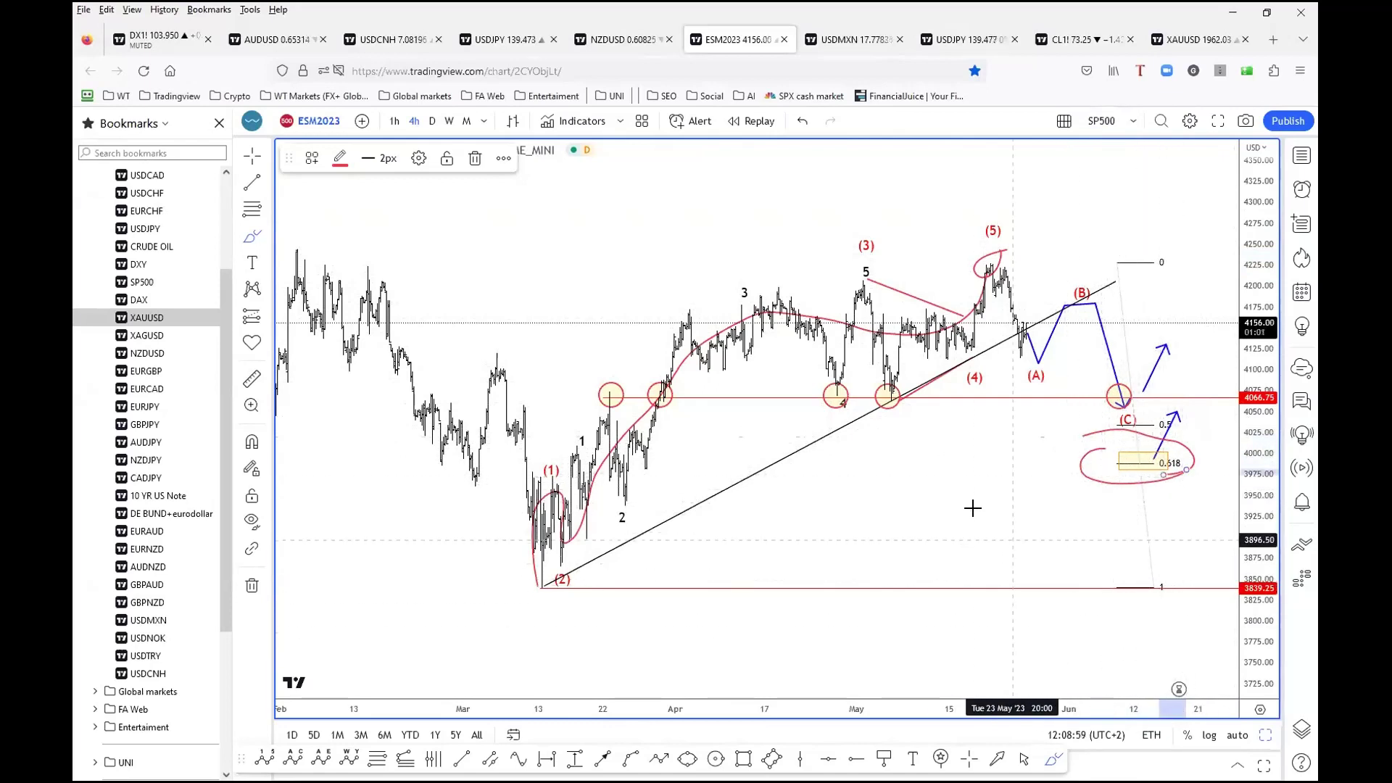
pyautogui.scroll(-1, 1160, 638)
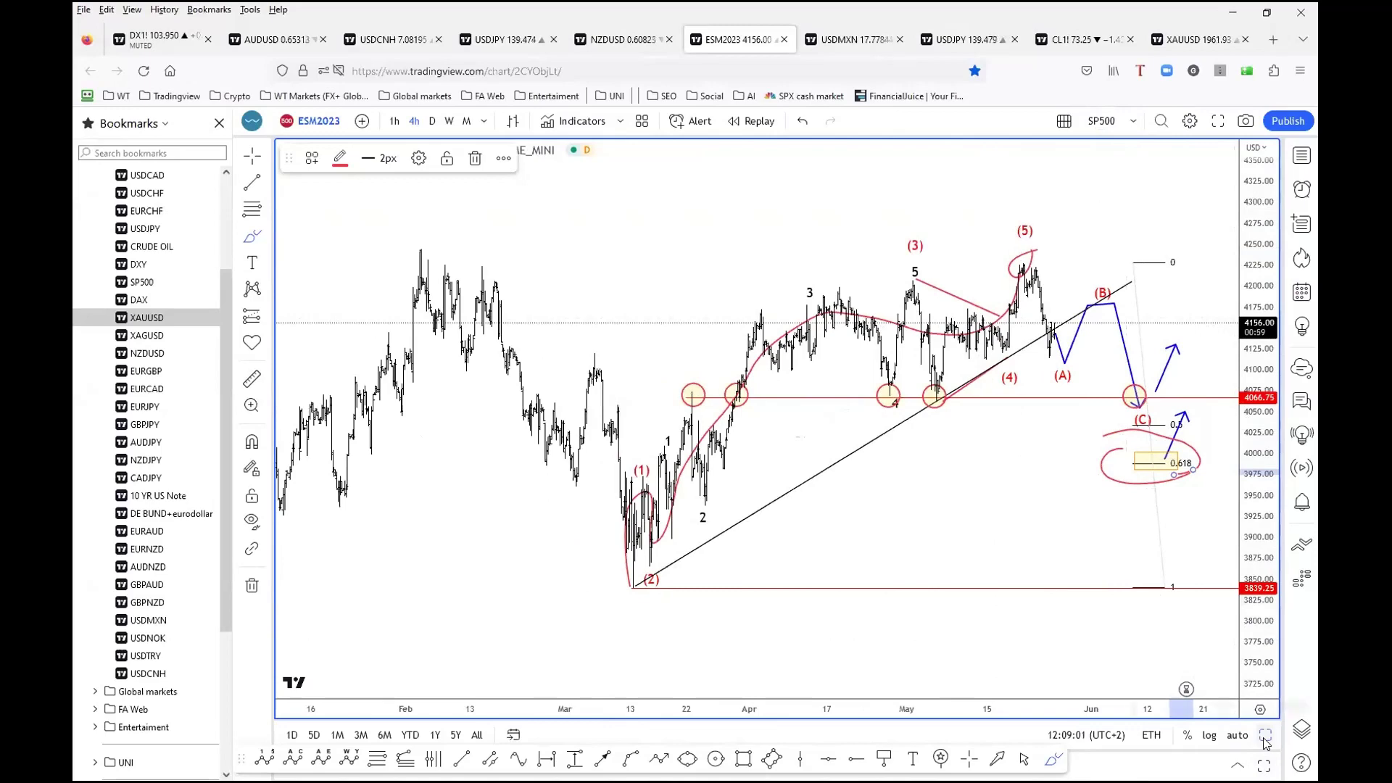
pyautogui.click(1265, 735)
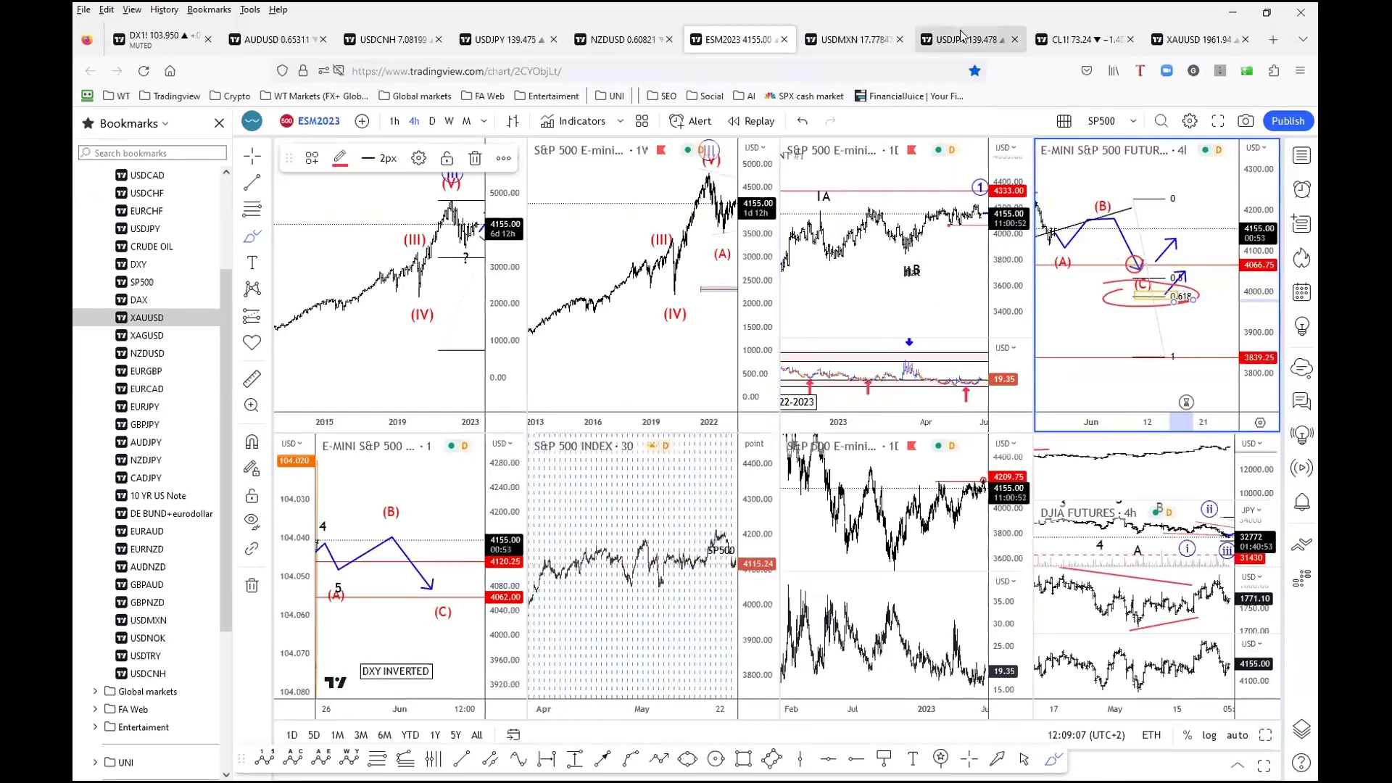
# - Switch to the USDJPY 4-hour chart
pyautogui.click(961, 45)
pyautogui.scroll(2, 1022, 532)
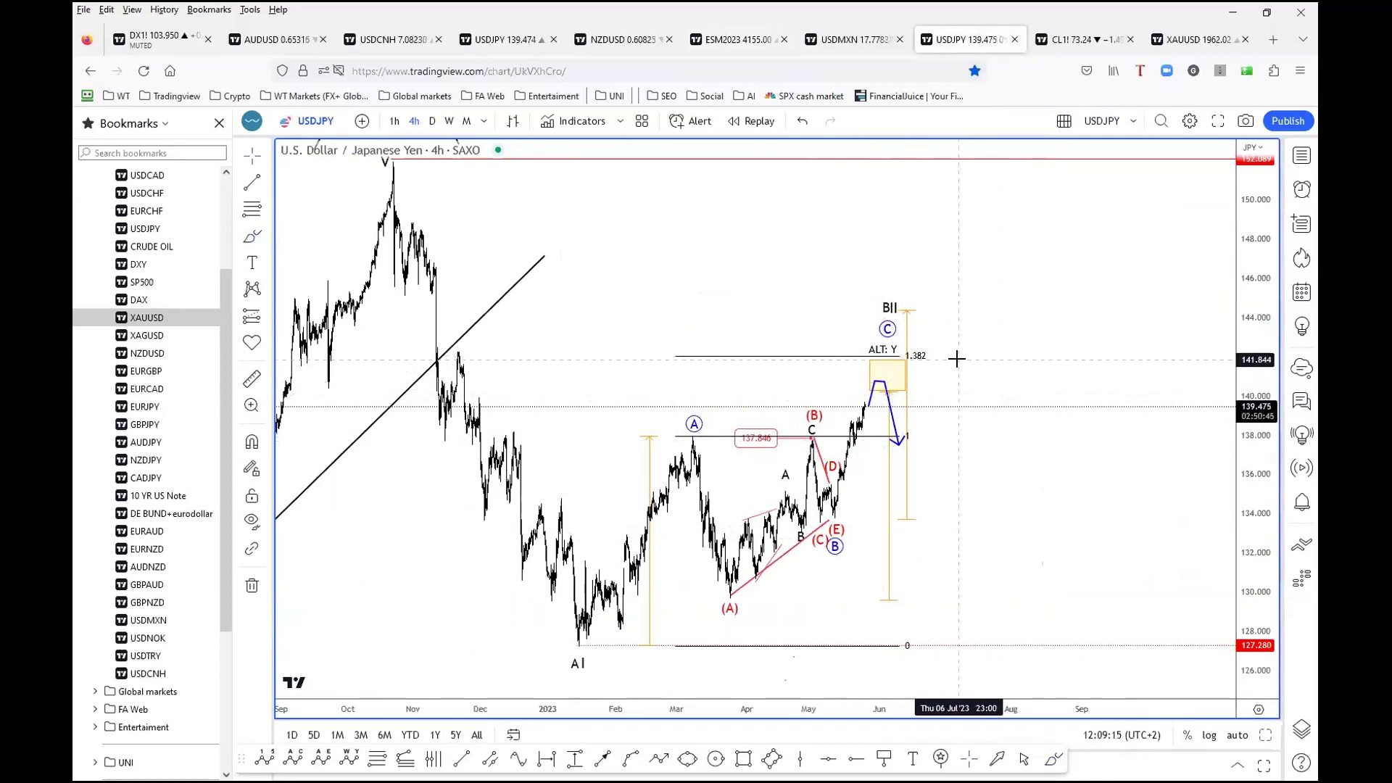
pyautogui.scroll(-2, 957, 358)
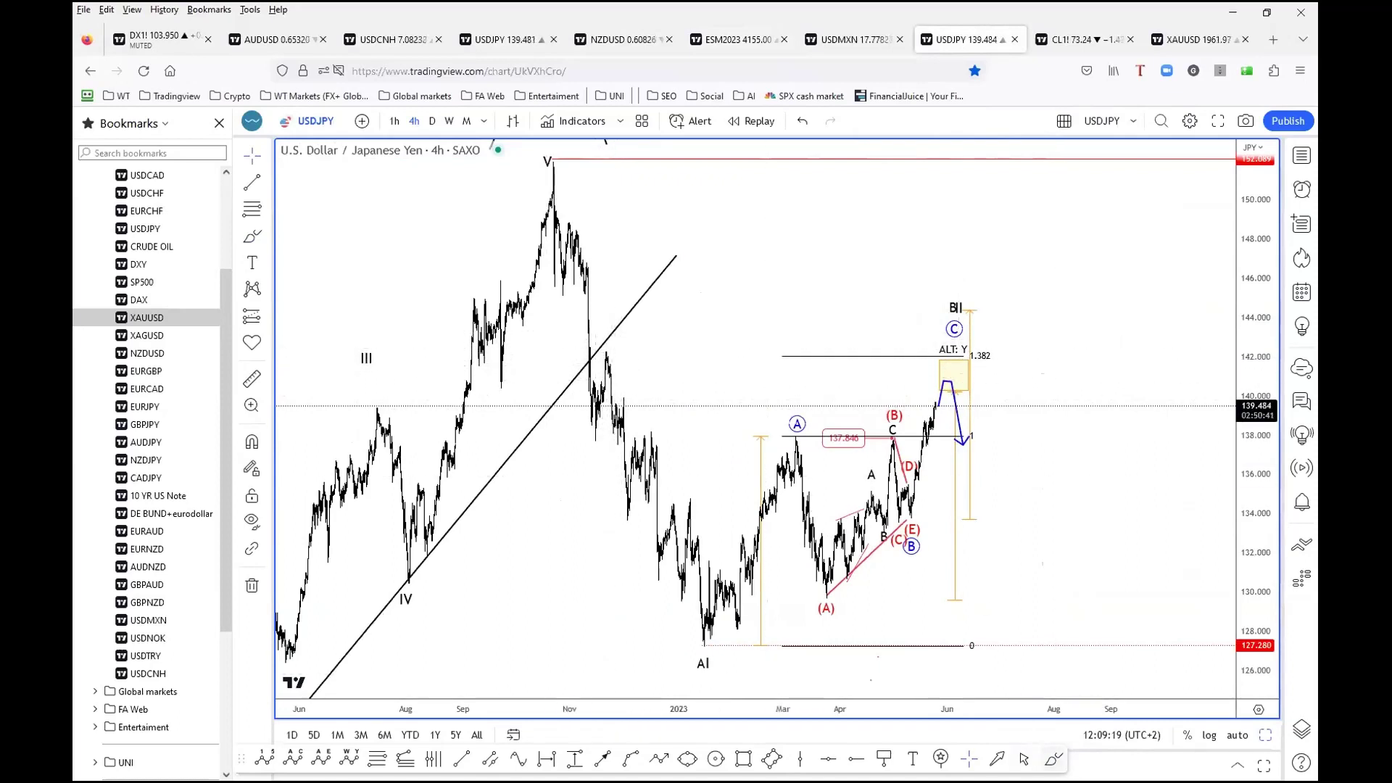
# - Draw a red line from about 142 to the 1.382 level and circle the wave III peak
pyautogui.click(651, 370)
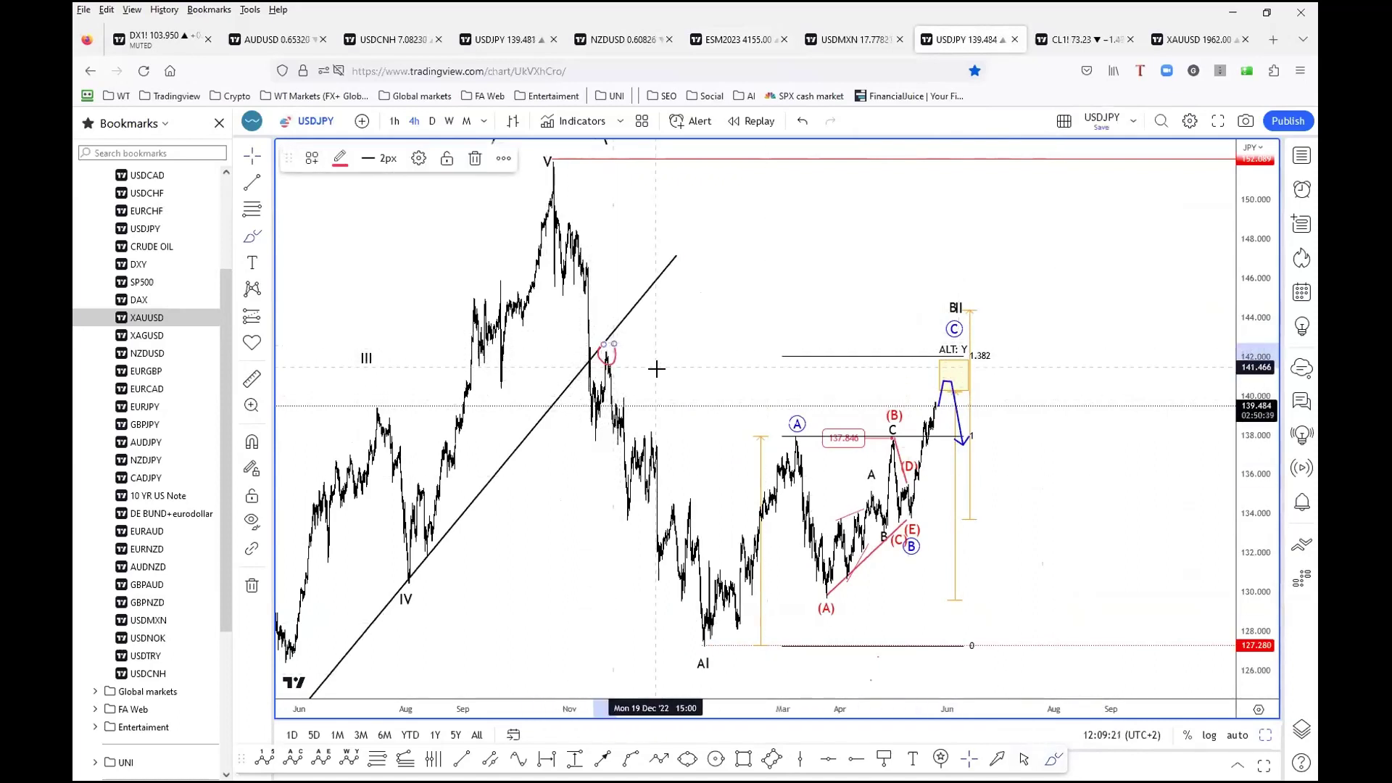
pyautogui.click(1062, 350)
pyautogui.moveTo(376, 402); pyautogui.dragTo(378, 403)
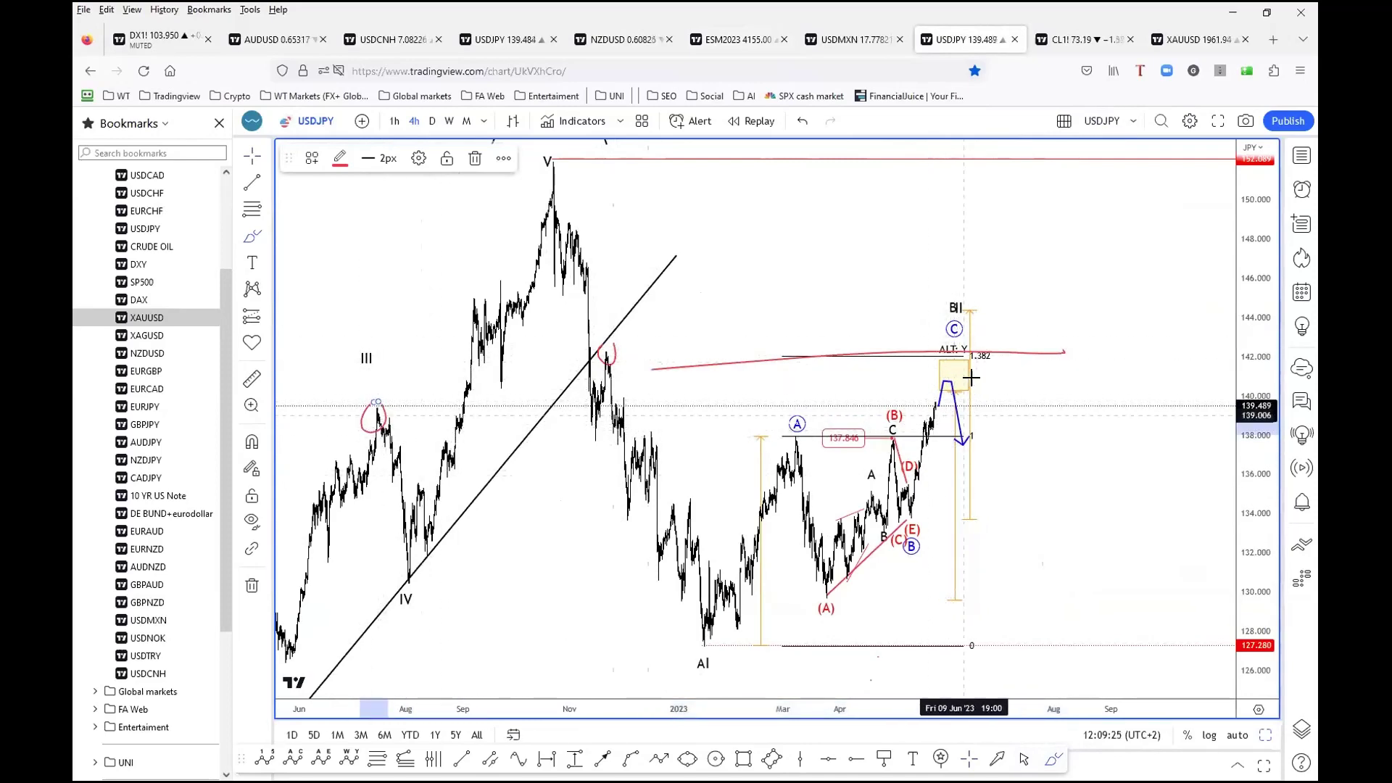
pyautogui.scroll(2, 960, 435)
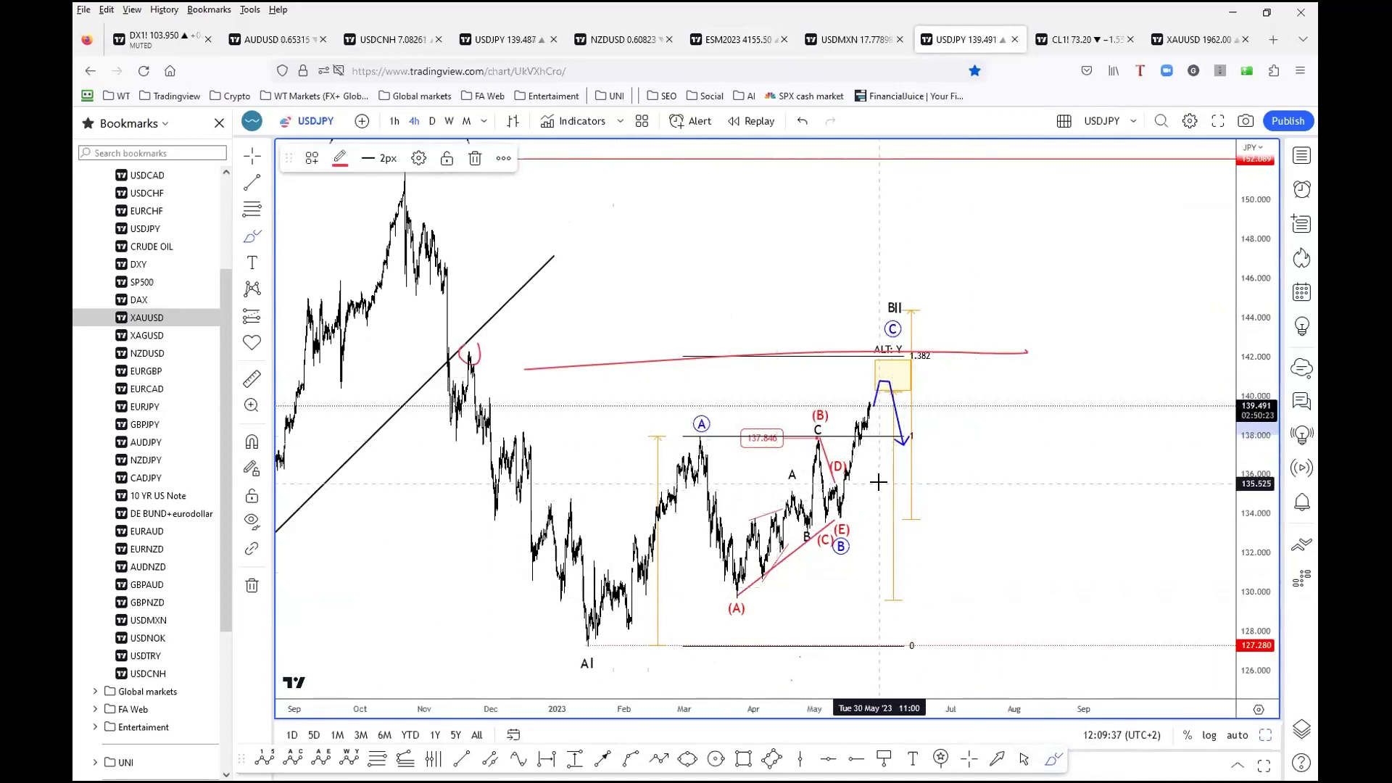
# - Show the 4-hour crude oil futures chart full size, with room for future price action
pyautogui.click(1062, 42)
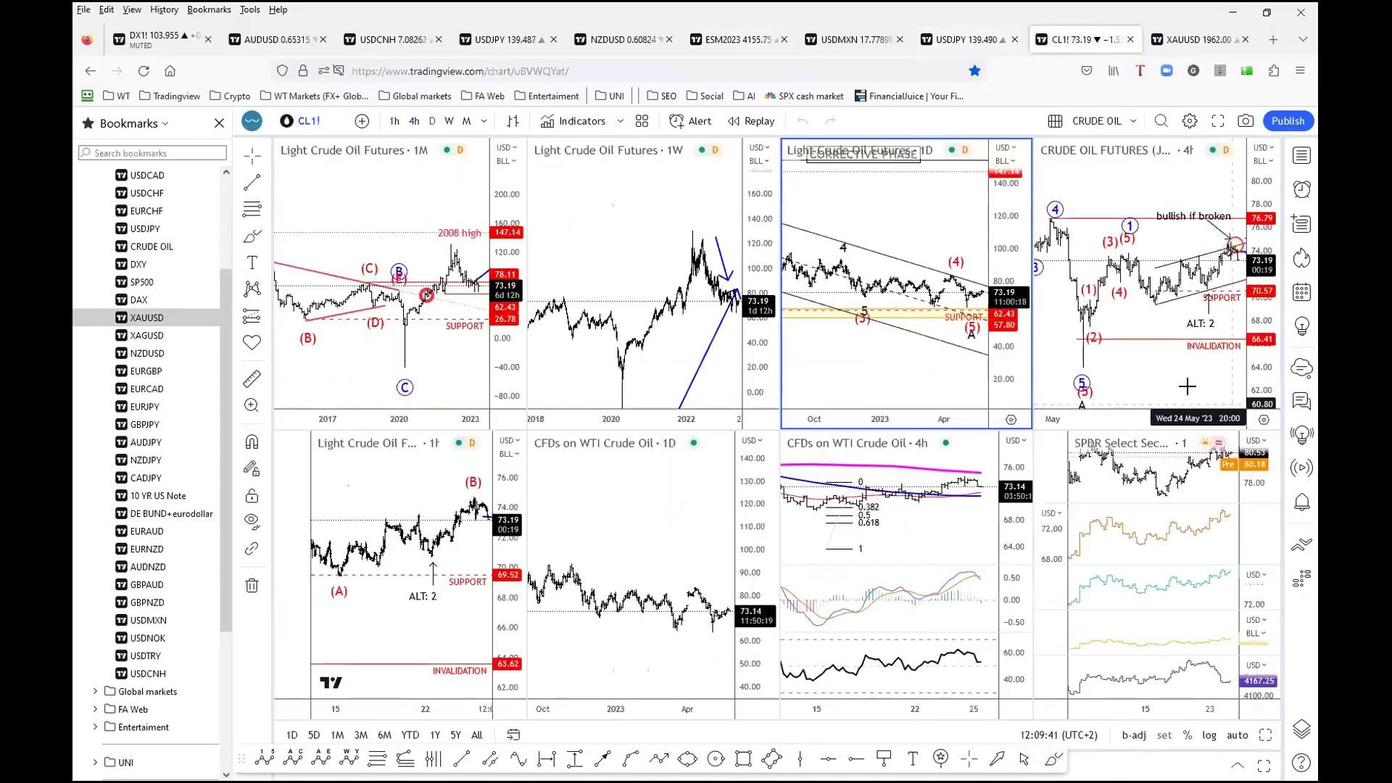
pyautogui.click(1135, 378)
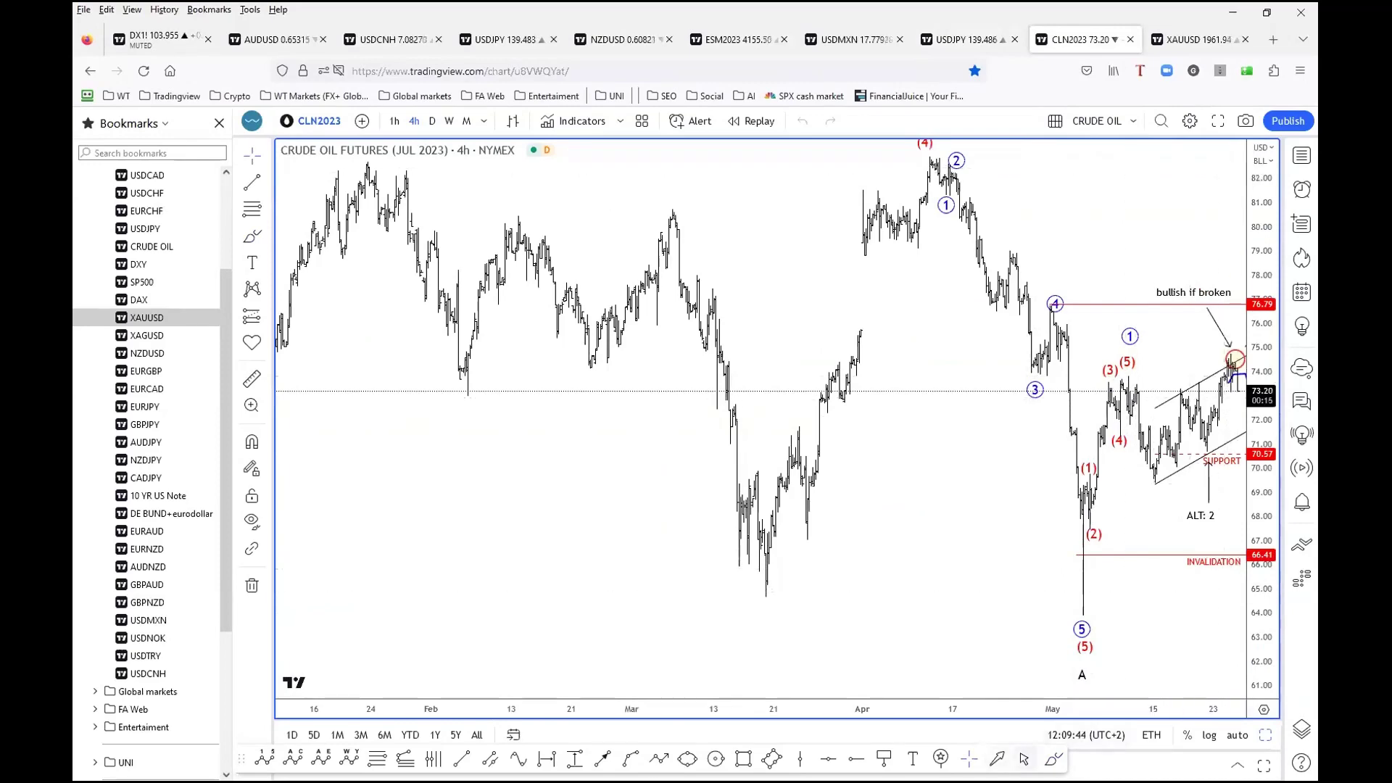
pyautogui.moveTo(978, 581); pyautogui.dragTo(732, 576)
pyautogui.scroll(2, 819, 570)
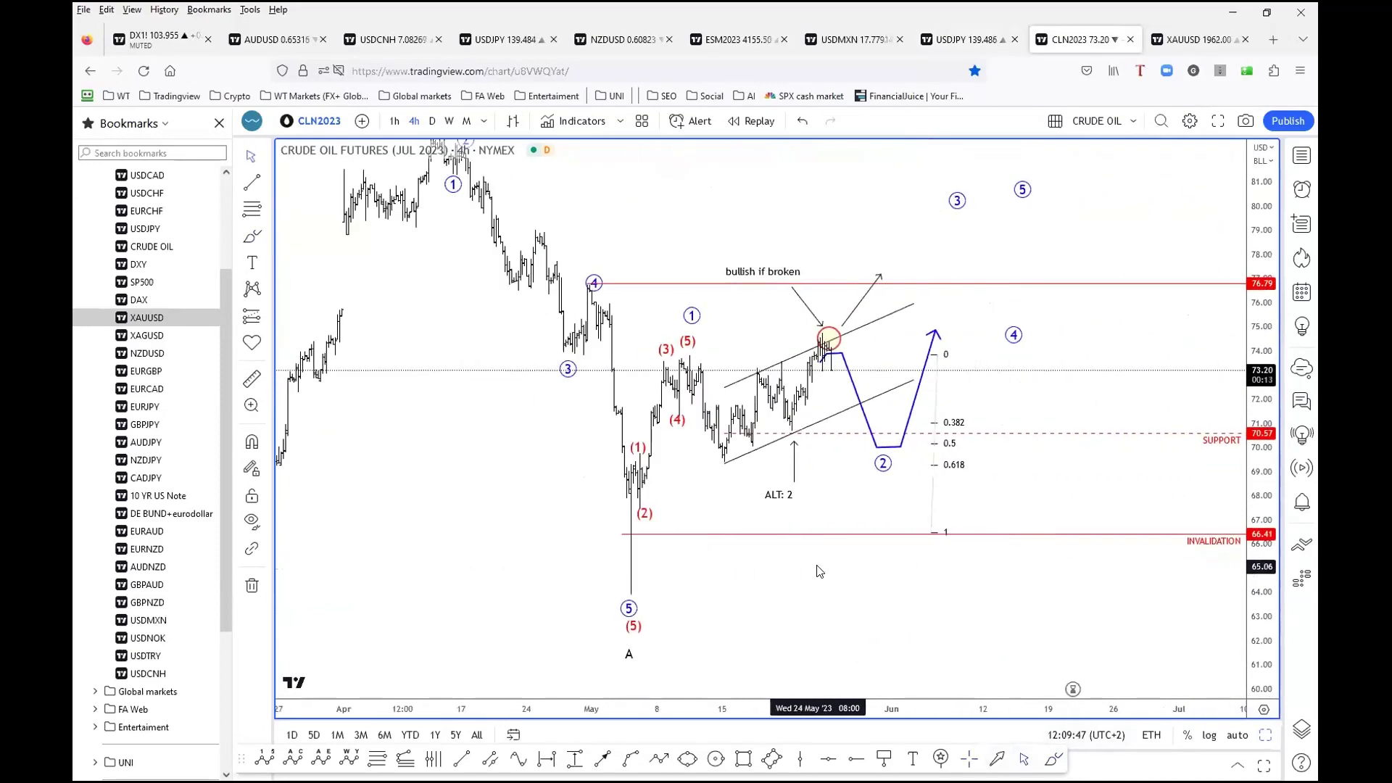
pyautogui.scroll(2, 823, 573)
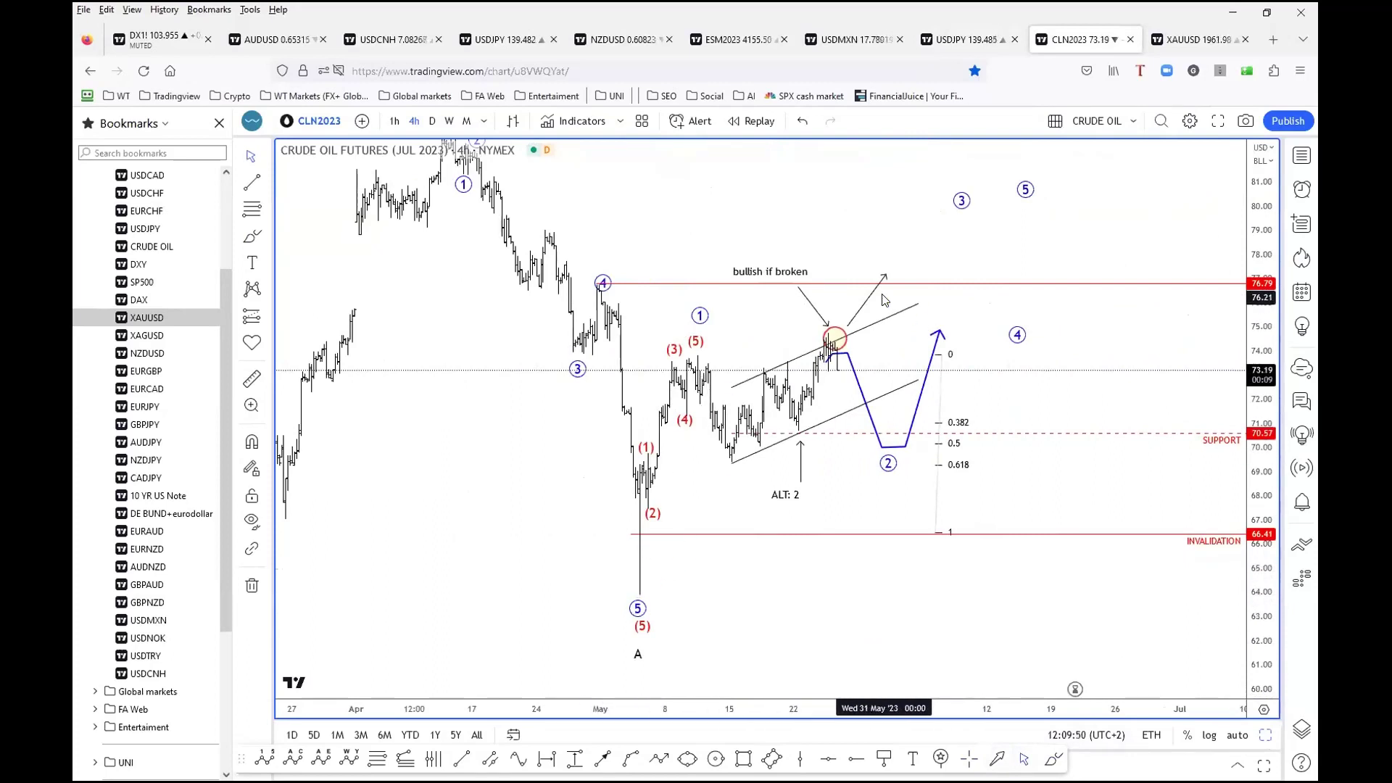
# - Shift the blue path and wave 2 lower-right; lower SUPPORT to 69.39 and INVALIDATION to 63.83
pyautogui.click(857, 385)
pyautogui.moveTo(857, 384); pyautogui.dragTo(874, 392)
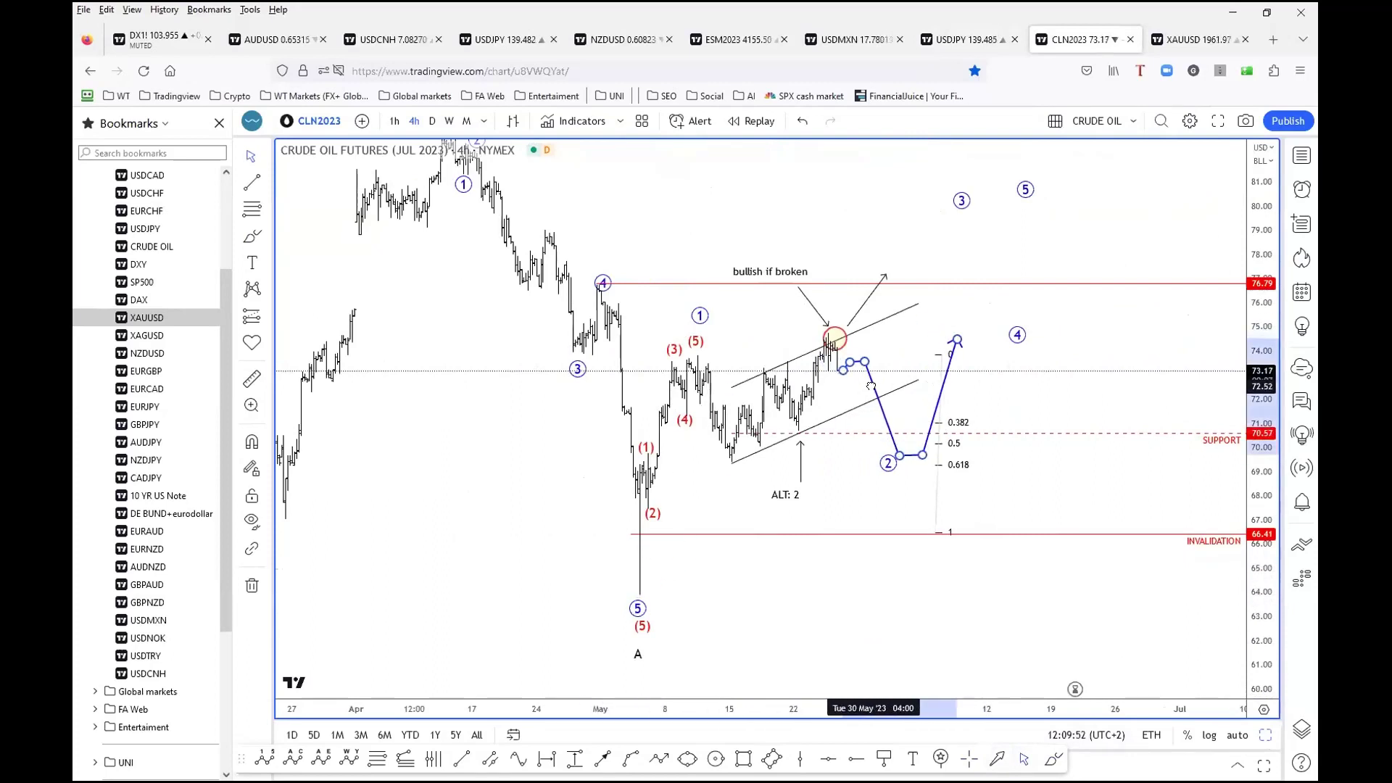
pyautogui.click(888, 466)
pyautogui.moveTo(888, 466); pyautogui.dragTo(908, 471)
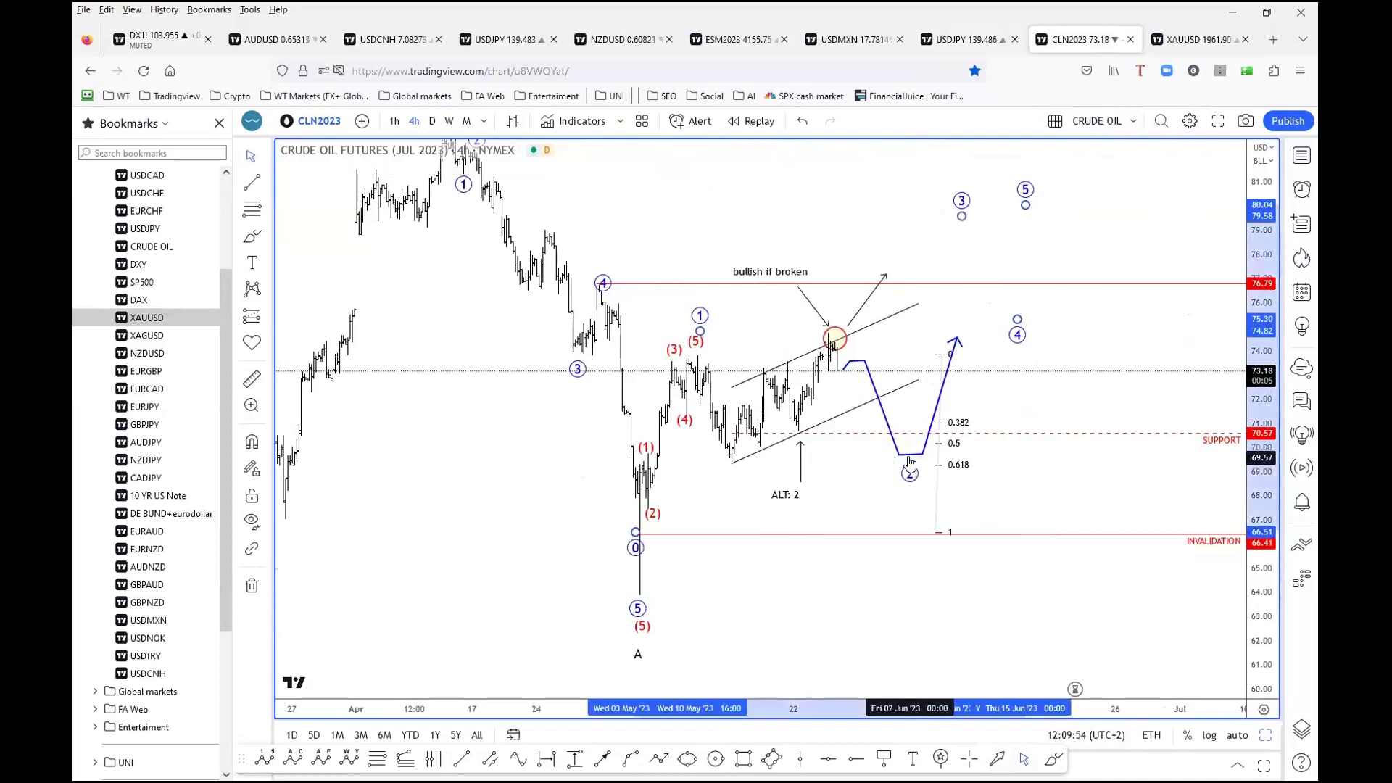
pyautogui.click(852, 511)
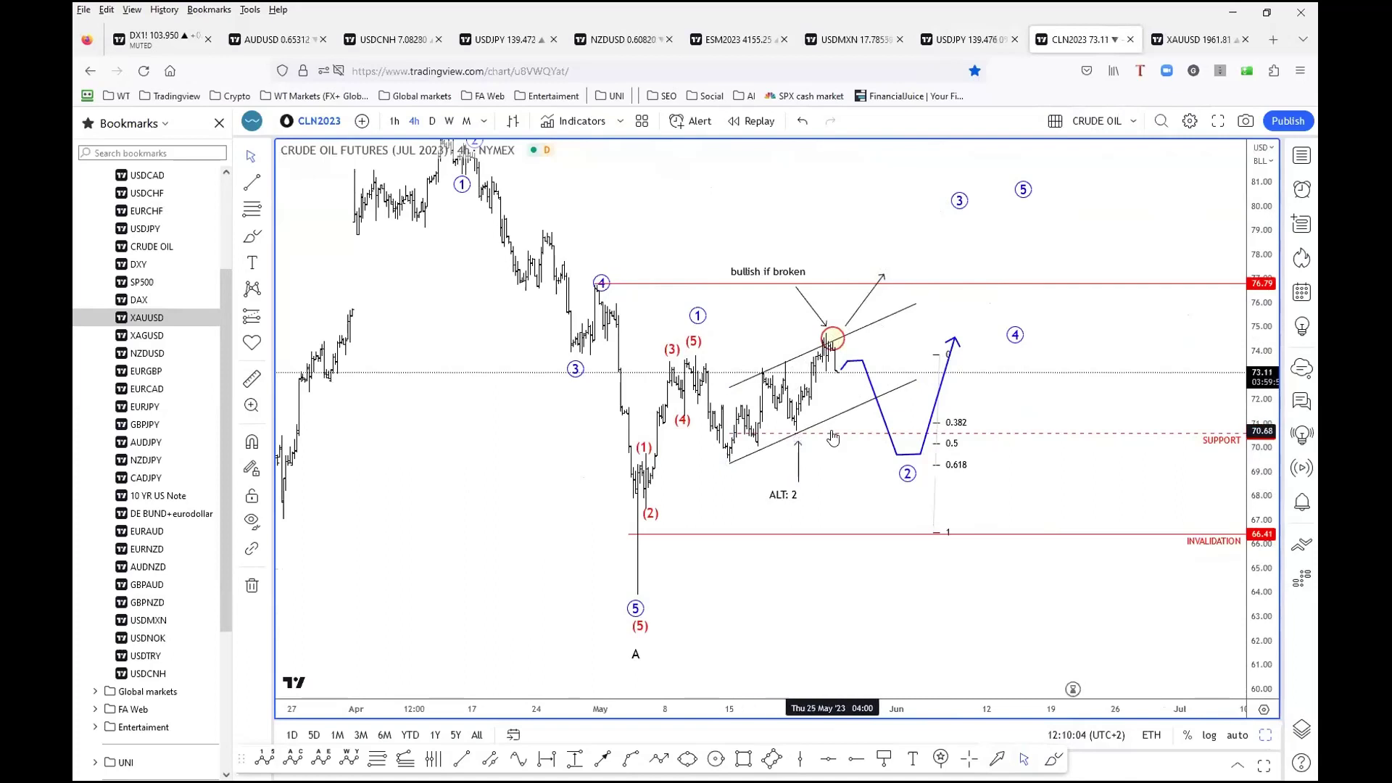
pyautogui.moveTo(833, 434); pyautogui.dragTo(838, 464)
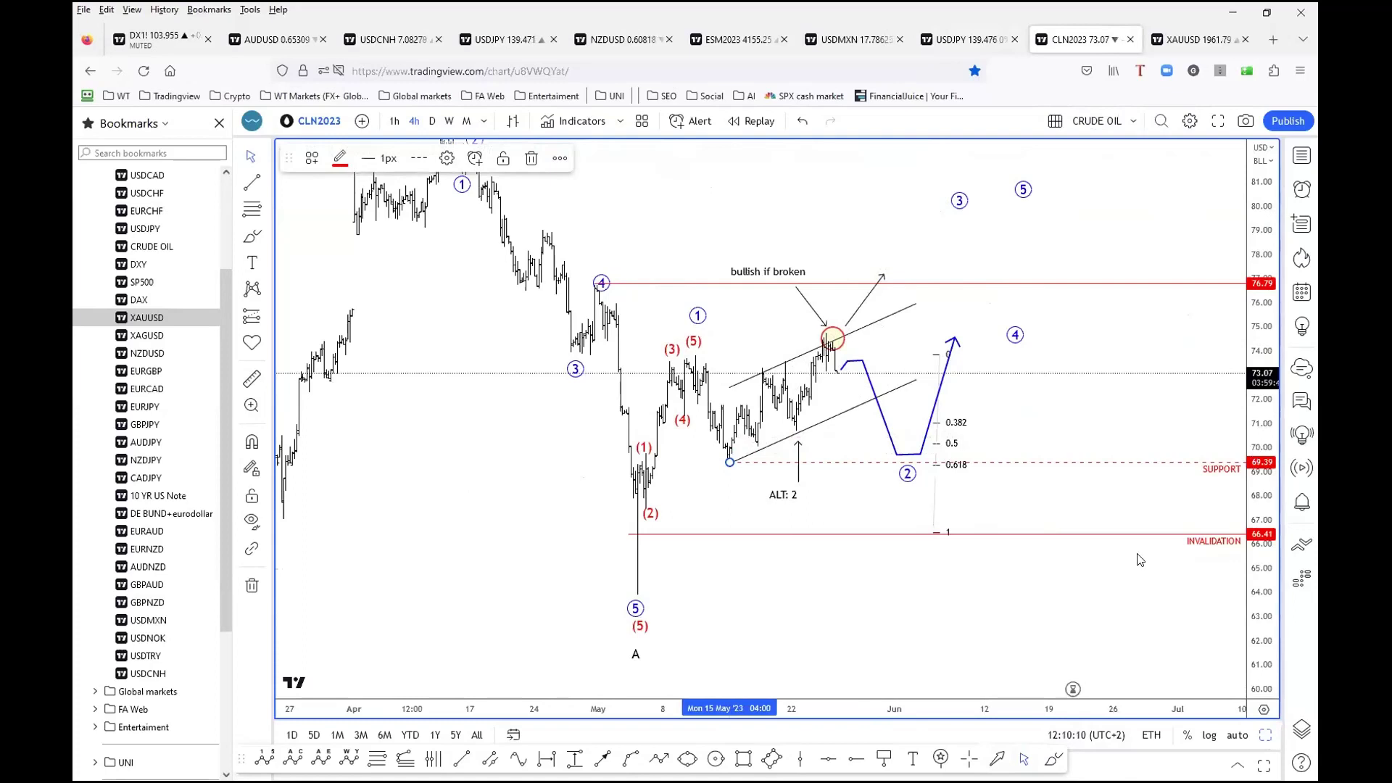
pyautogui.moveTo(631, 536); pyautogui.dragTo(637, 596)
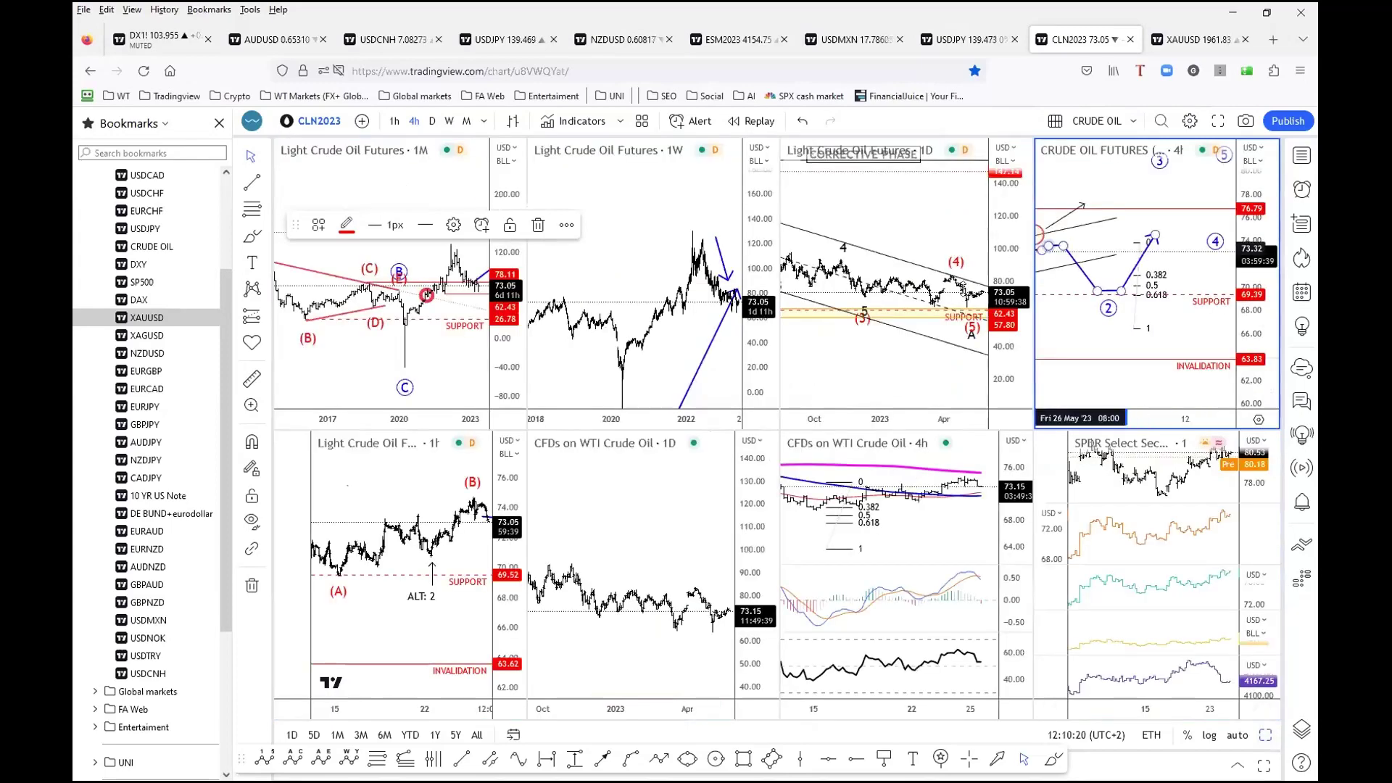
# - Maximize the daily CL1! chart and drag the projected B point down to about 101.16
pyautogui.click(1265, 733)
pyautogui.click(884, 376)
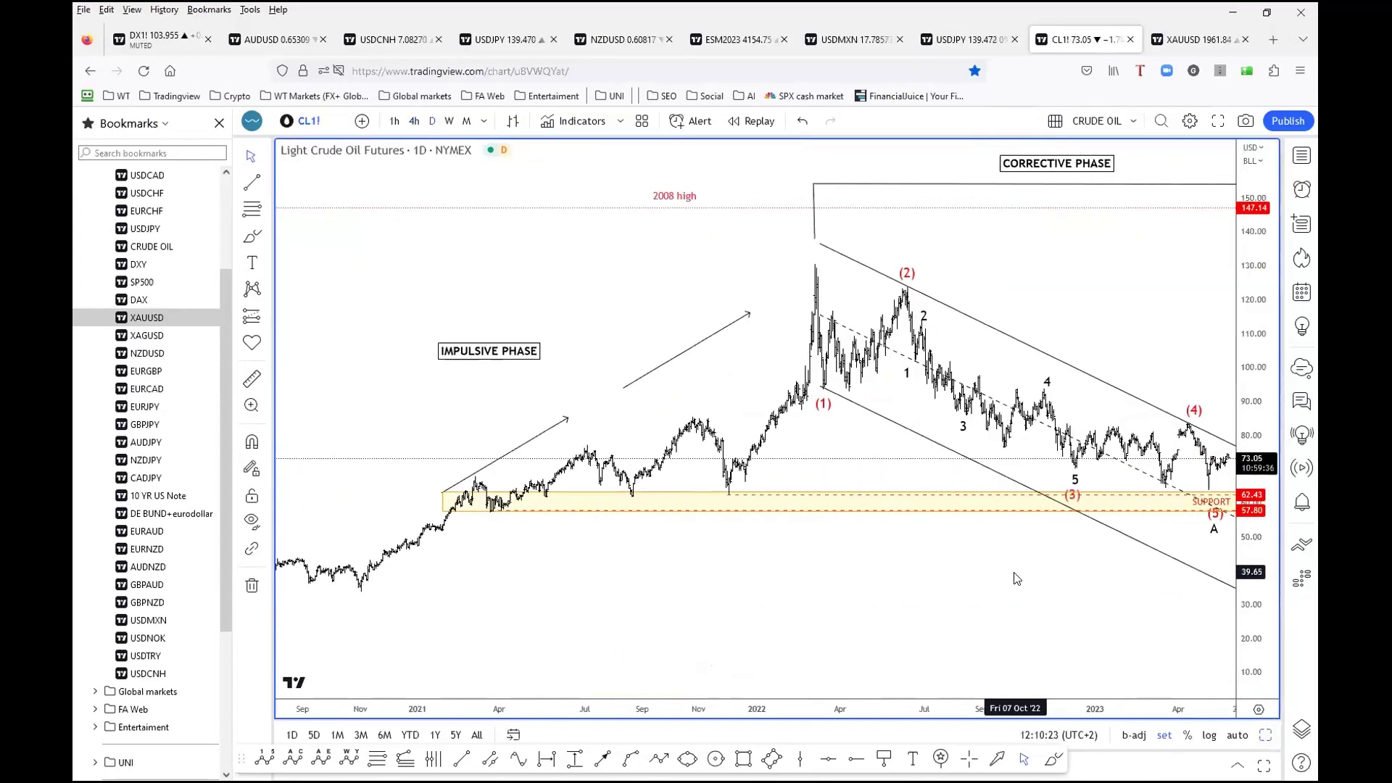
pyautogui.moveTo(1108, 177); pyautogui.dragTo(884, 151)
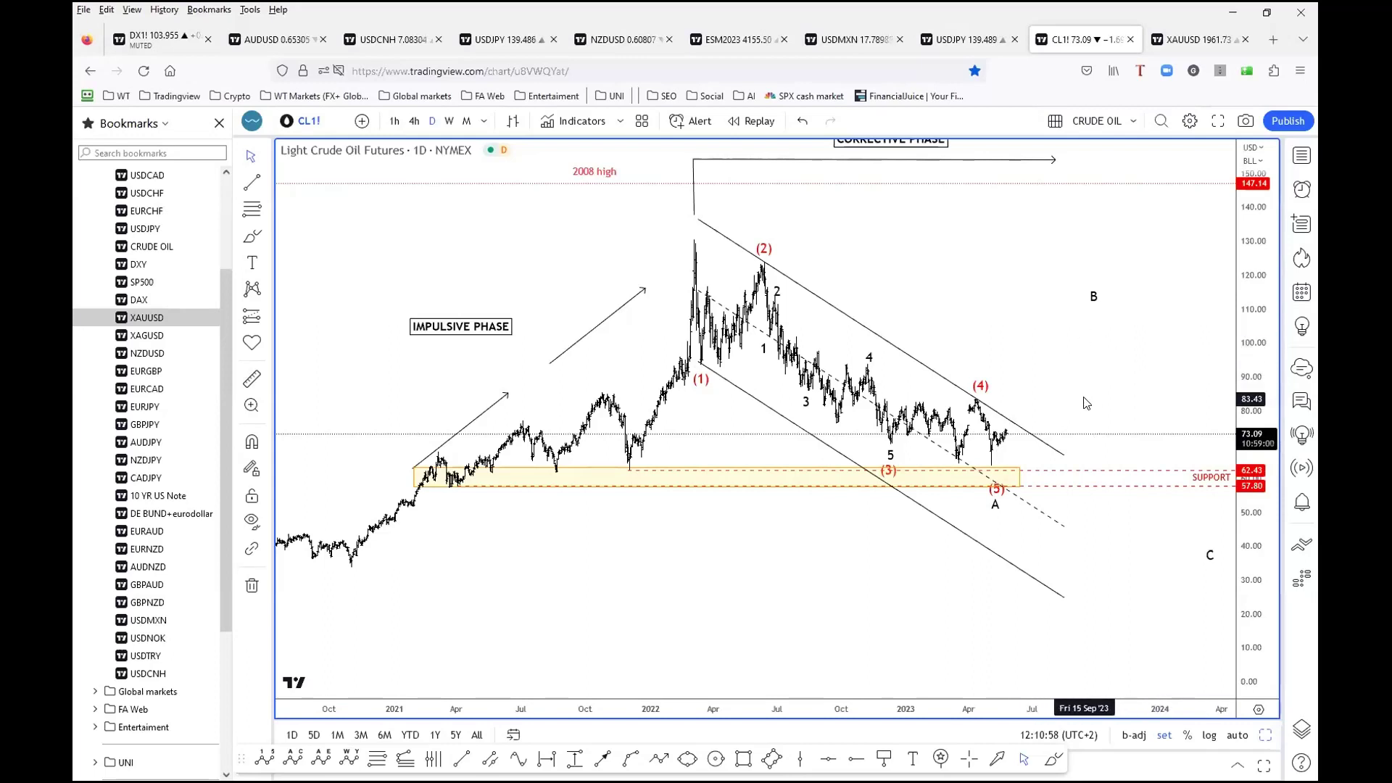
pyautogui.moveTo(1093, 305); pyautogui.dragTo(1096, 339)
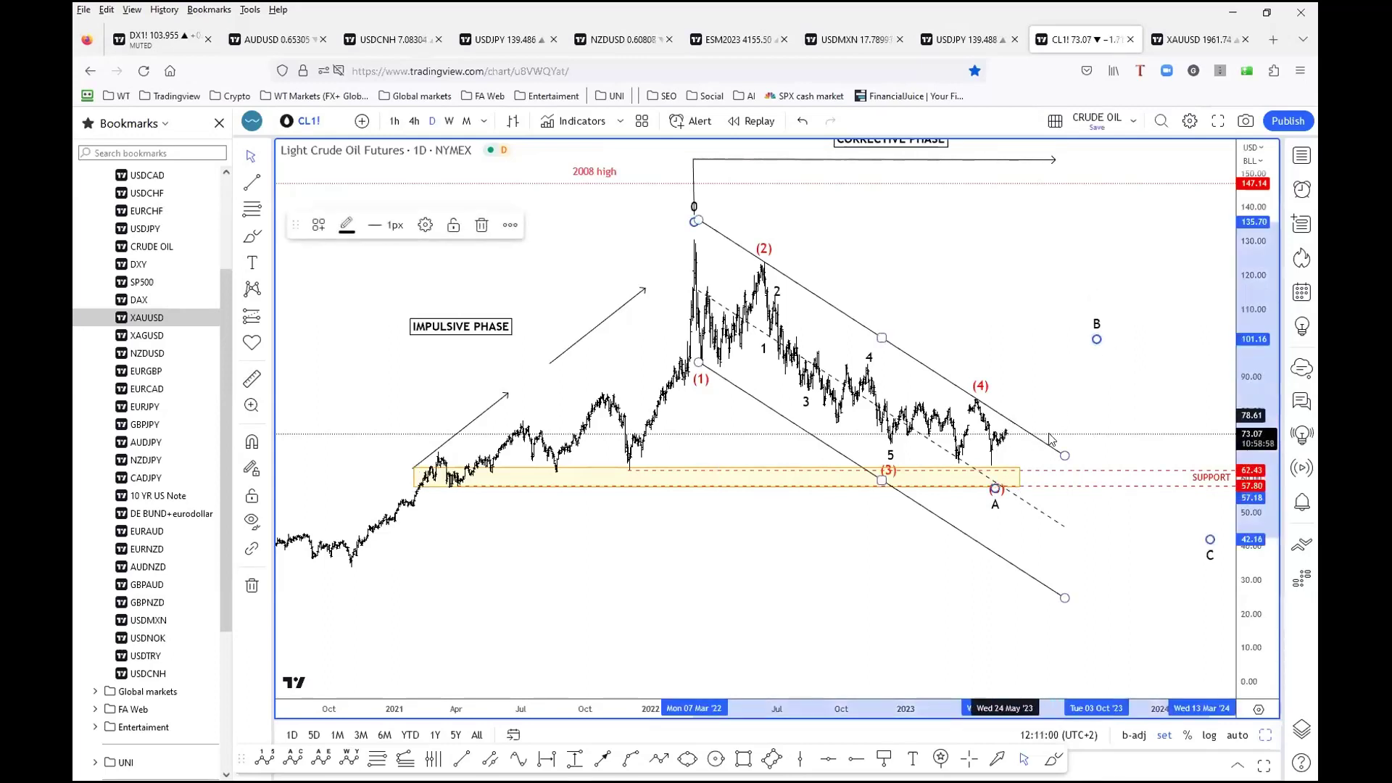
# - Deselect the edited wave drawing
pyautogui.click(1158, 520)
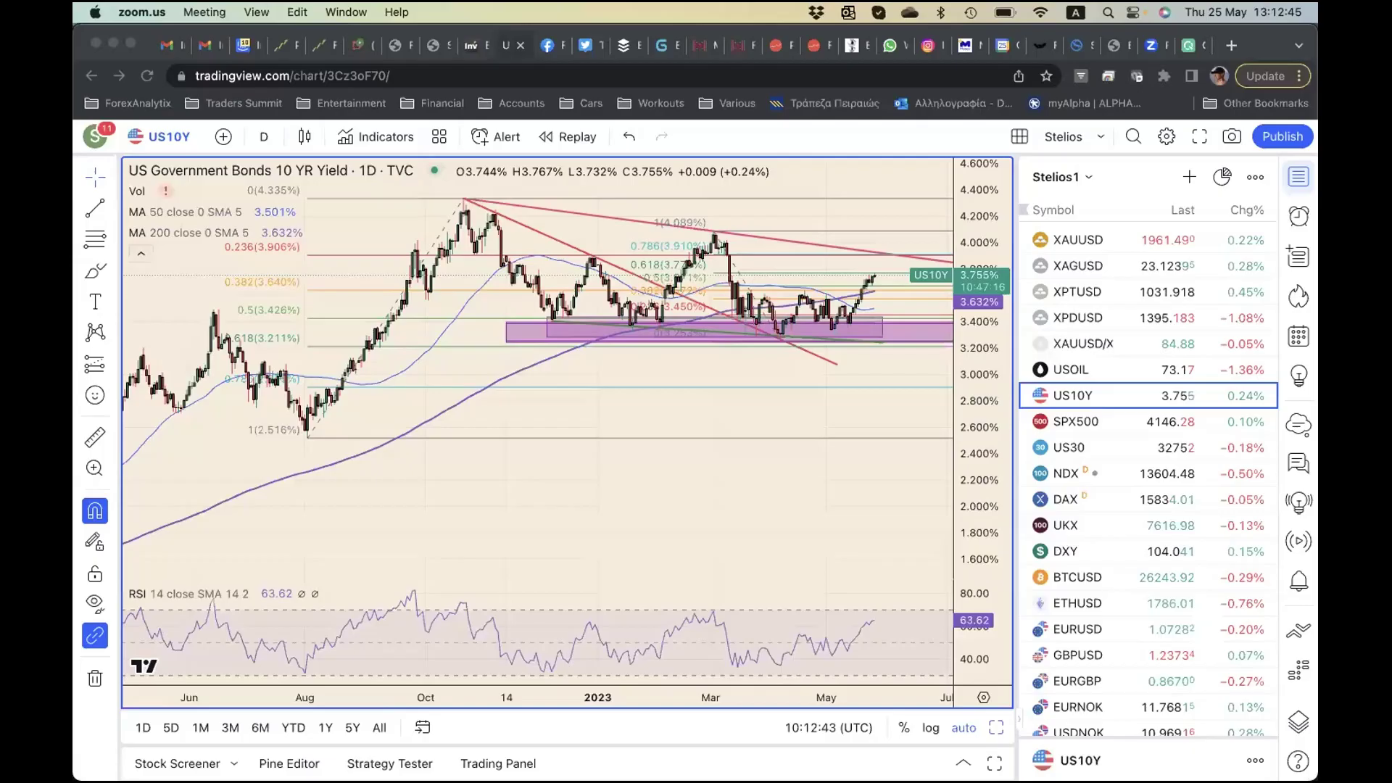
# - Bring the browser window with the bond chart to the front
pyautogui.click(513, 551)
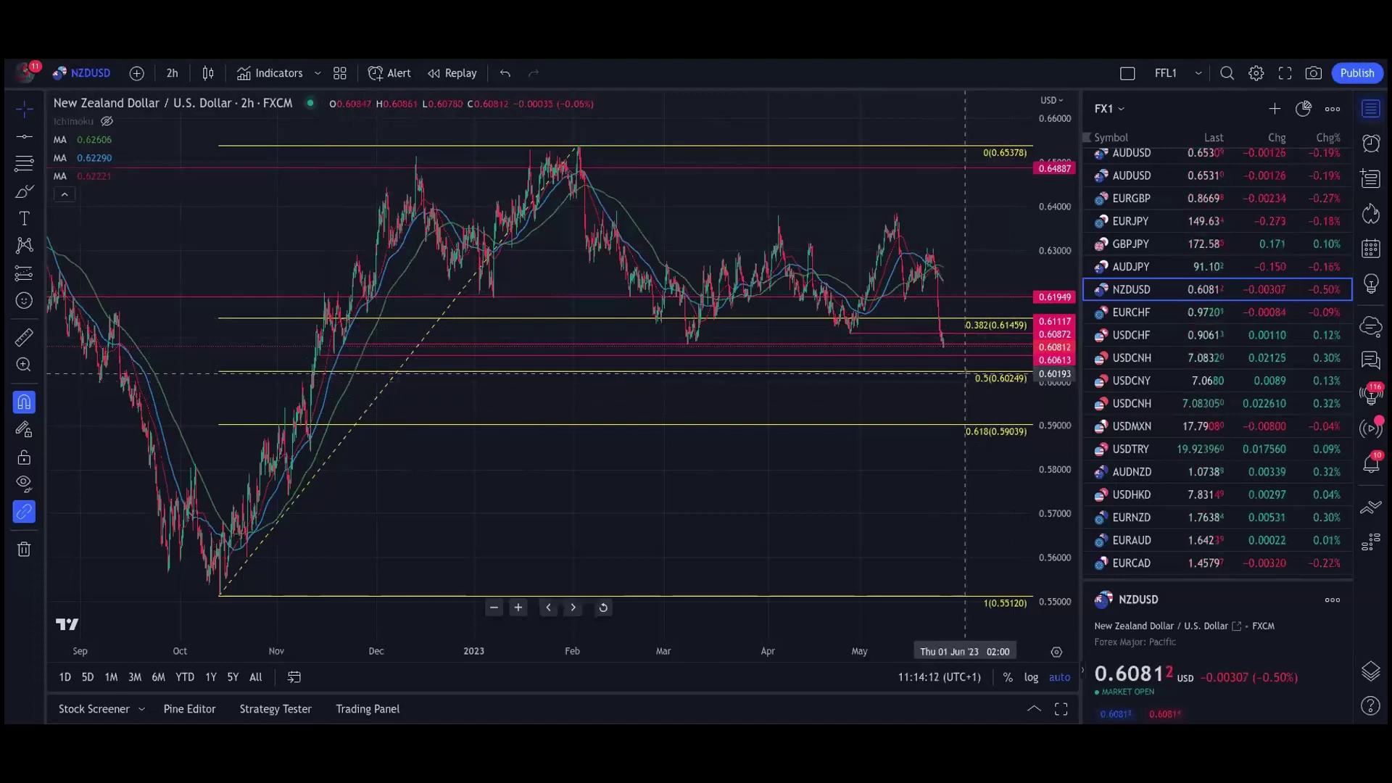
# - Switch the NZDUSD chart to the 1-hour interval and adjust the zoom
pyautogui.scroll(2, 965, 373)
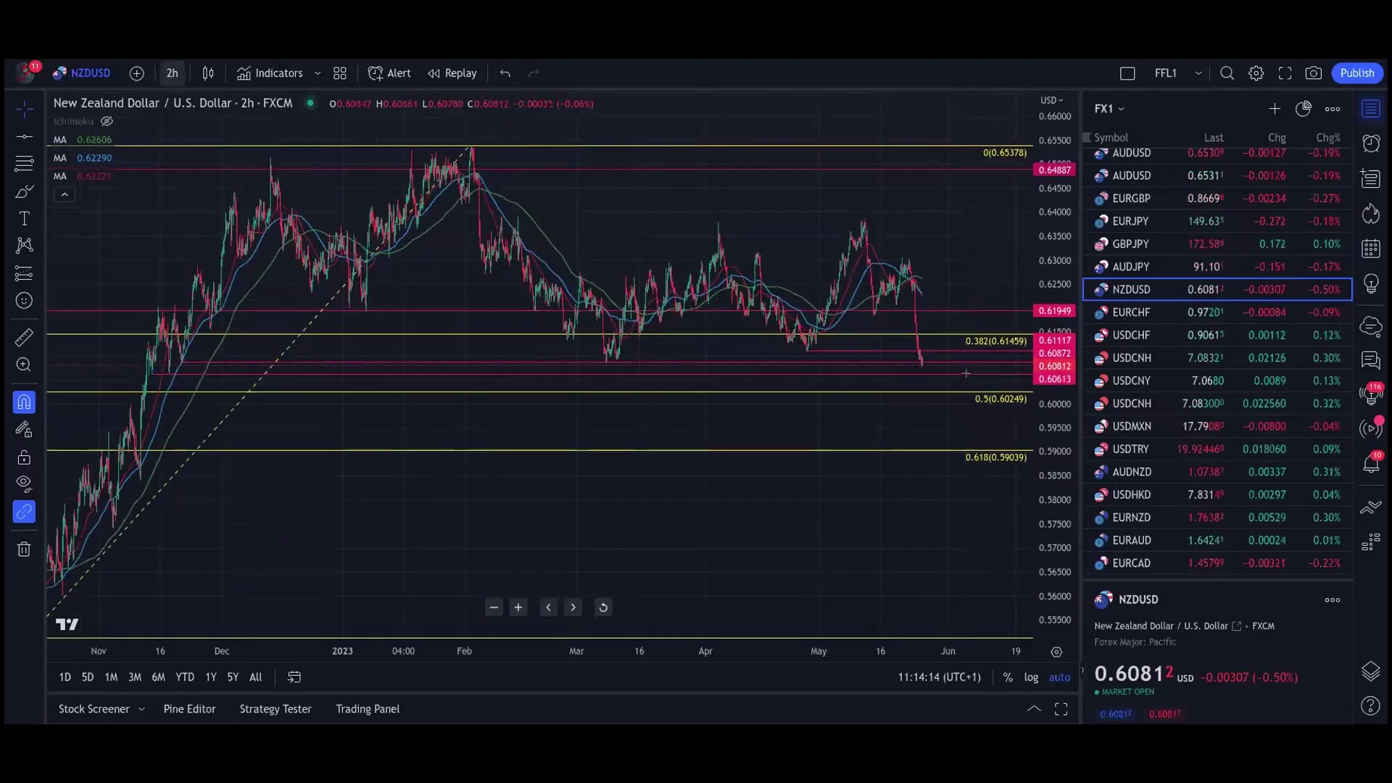
pyautogui.click(172, 72)
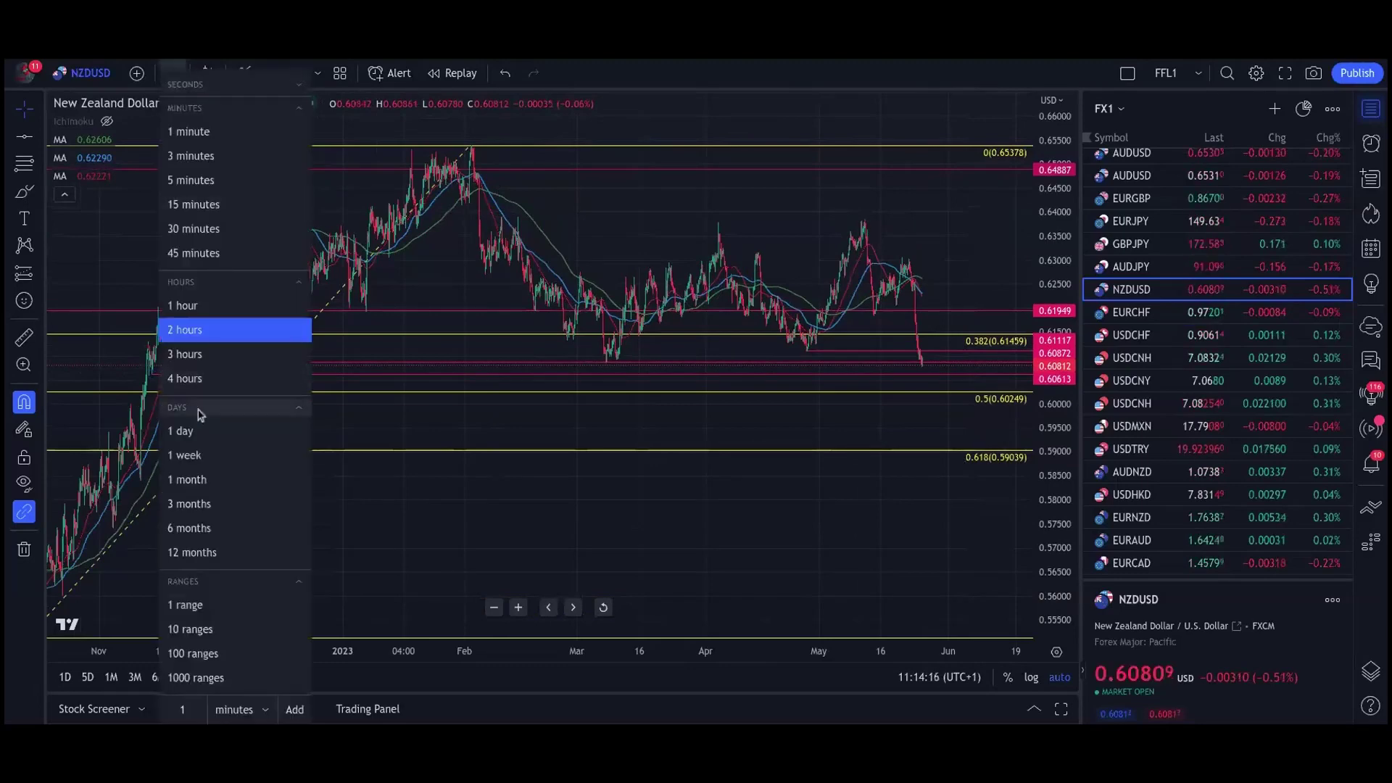
pyautogui.click(187, 305)
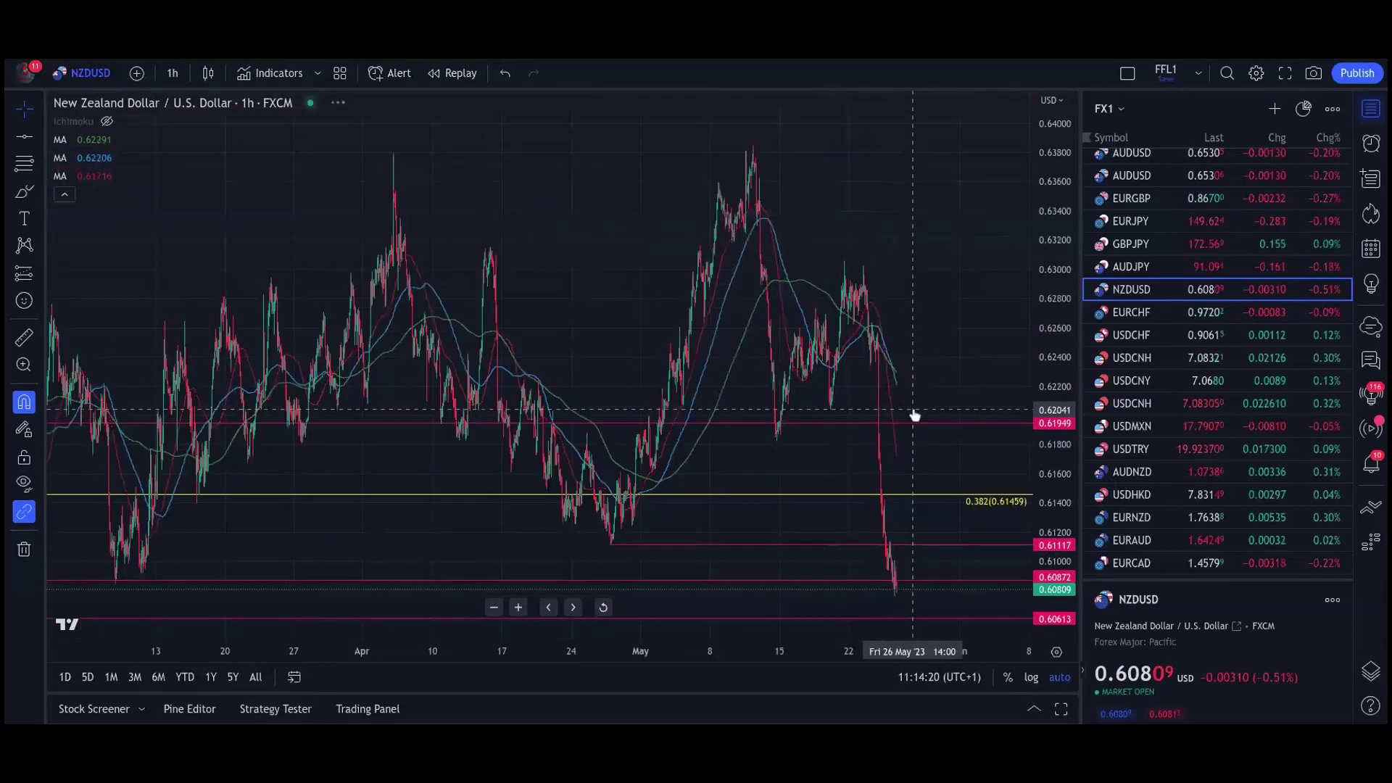
pyautogui.scroll(2, 912, 411)
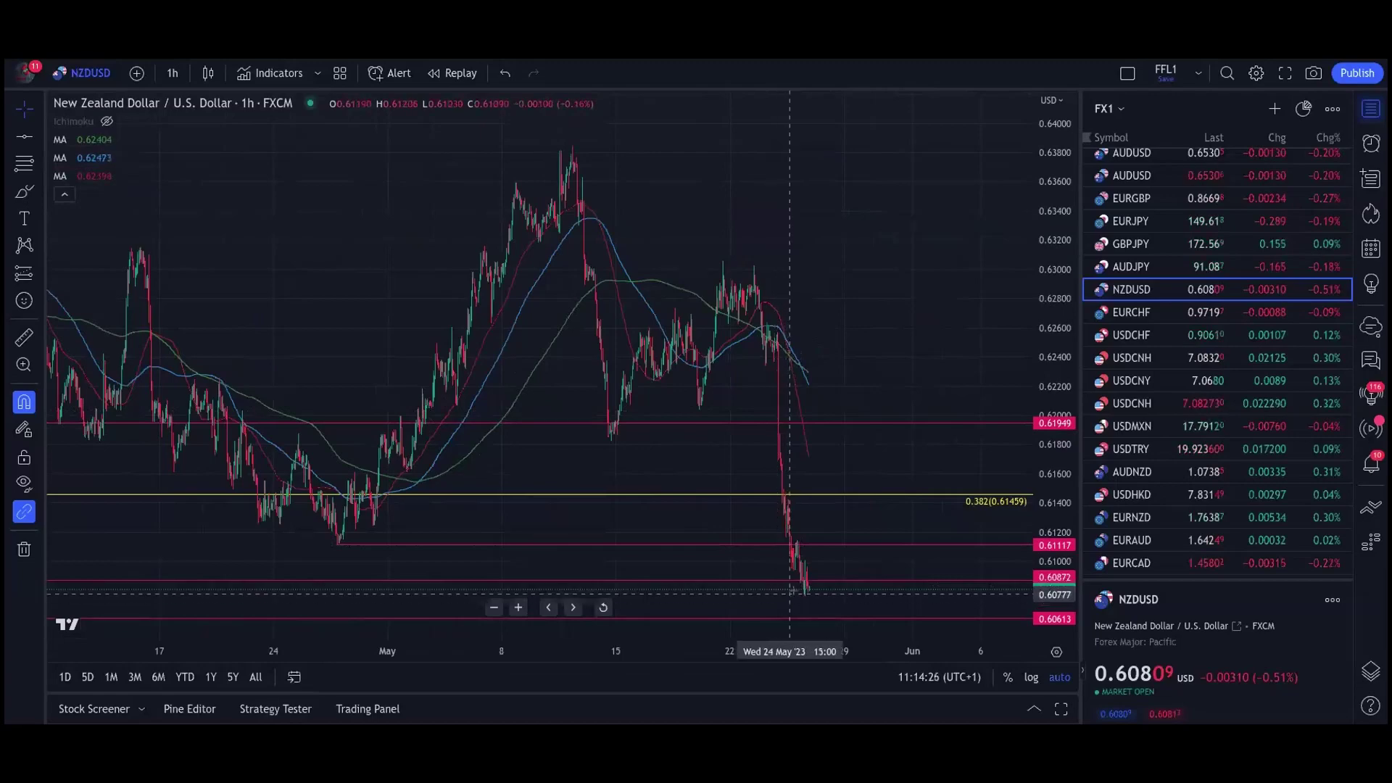
pyautogui.scroll(-2, 714, 559)
pyautogui.scroll(-3, 713, 559)
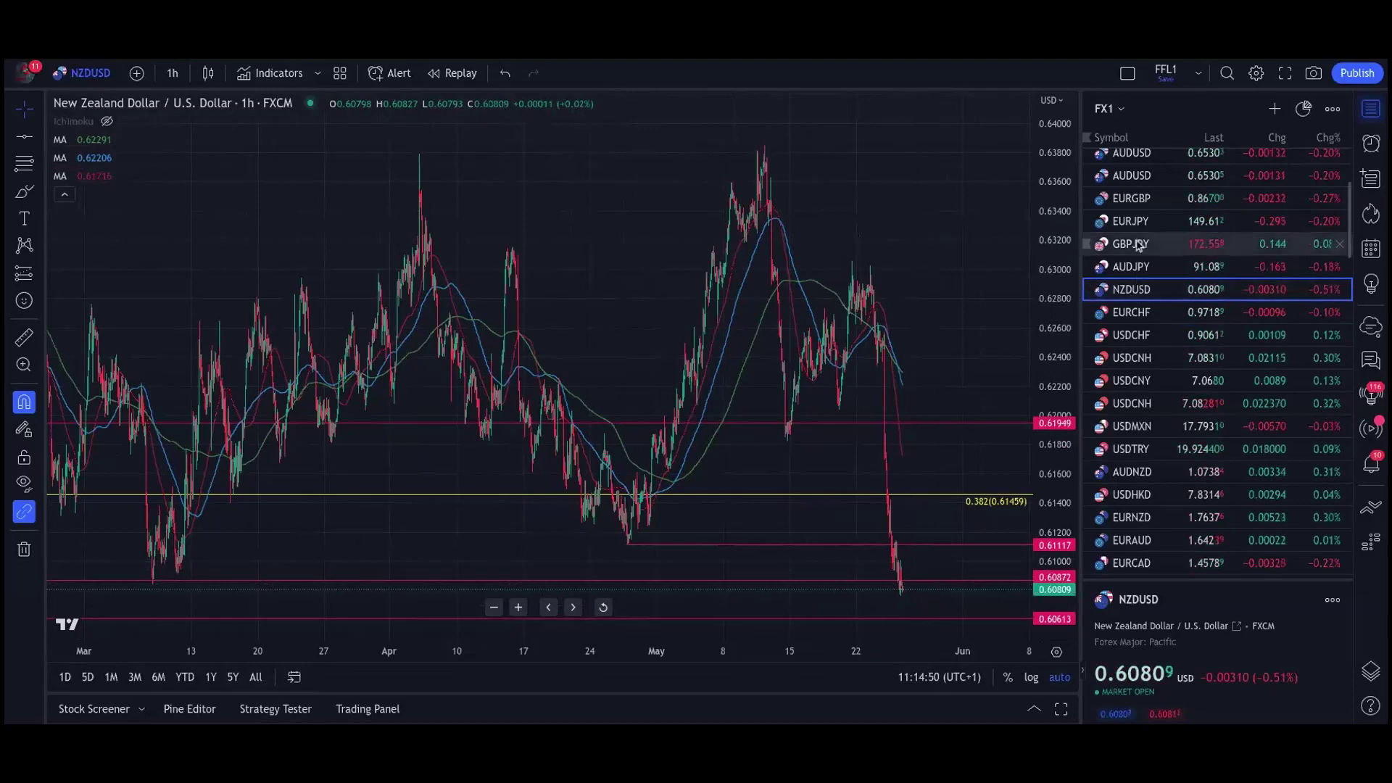
# - Open the AUDUSD 1-hour chart from the watchlist
pyautogui.click(1134, 166)
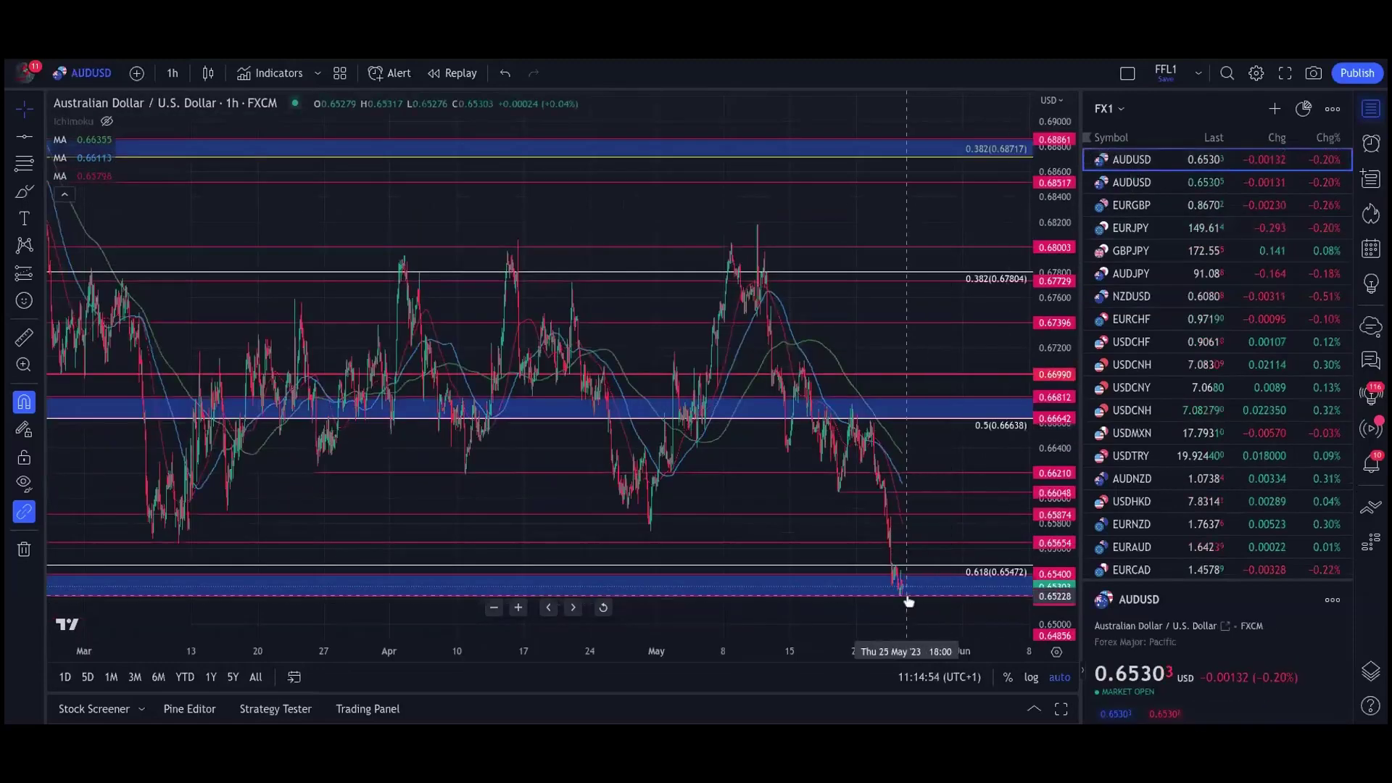
pyautogui.scroll(3, 935, 582)
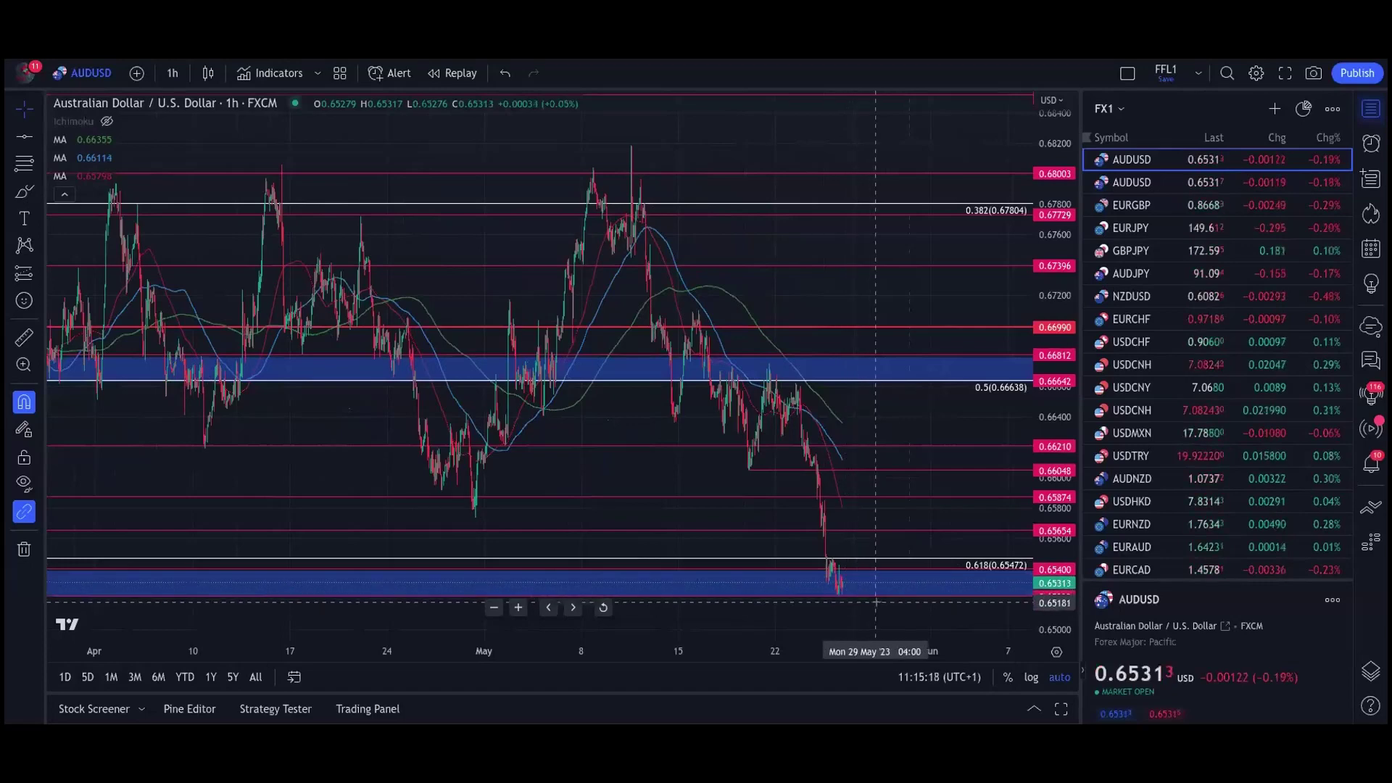
pyautogui.scroll(-2, 1138, 521)
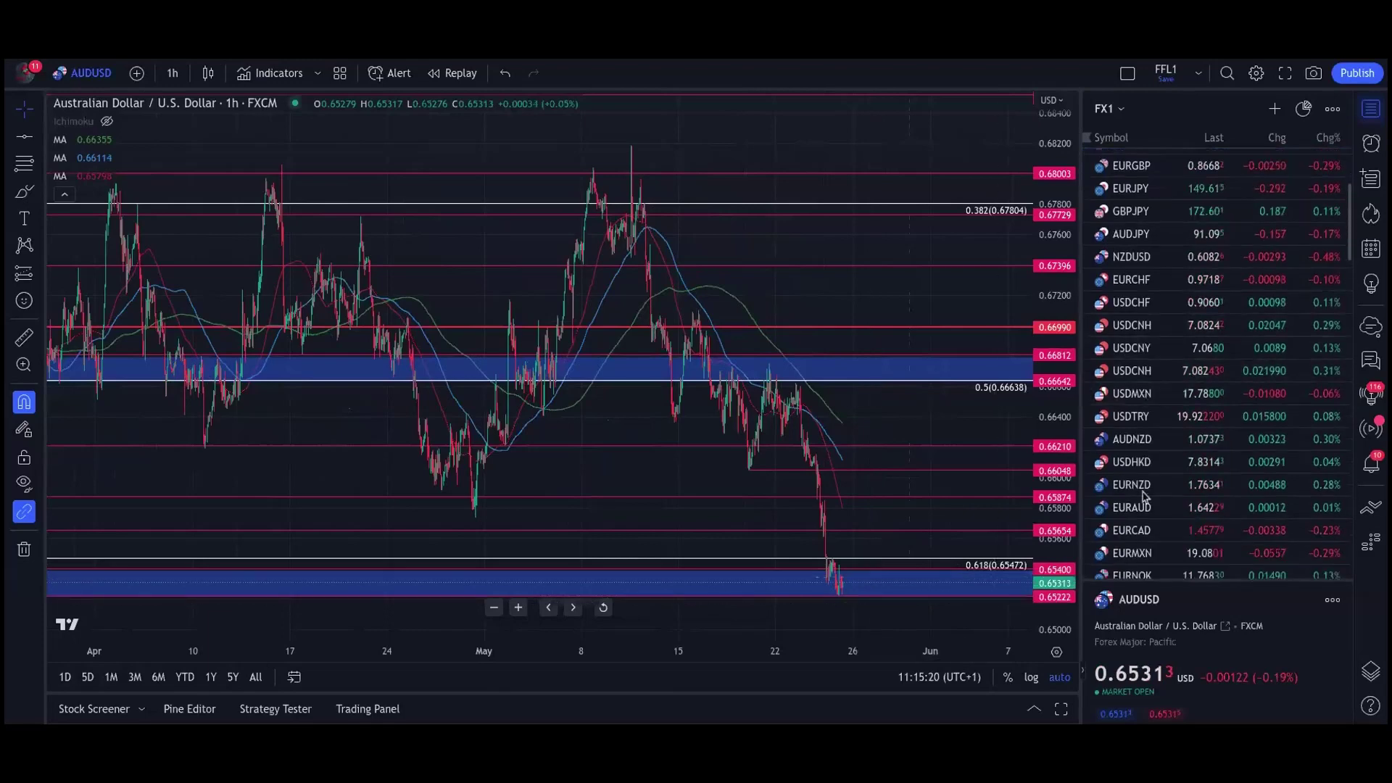
# - Open EURCAD from the watchlist on the 4-hour interval
pyautogui.click(1137, 523)
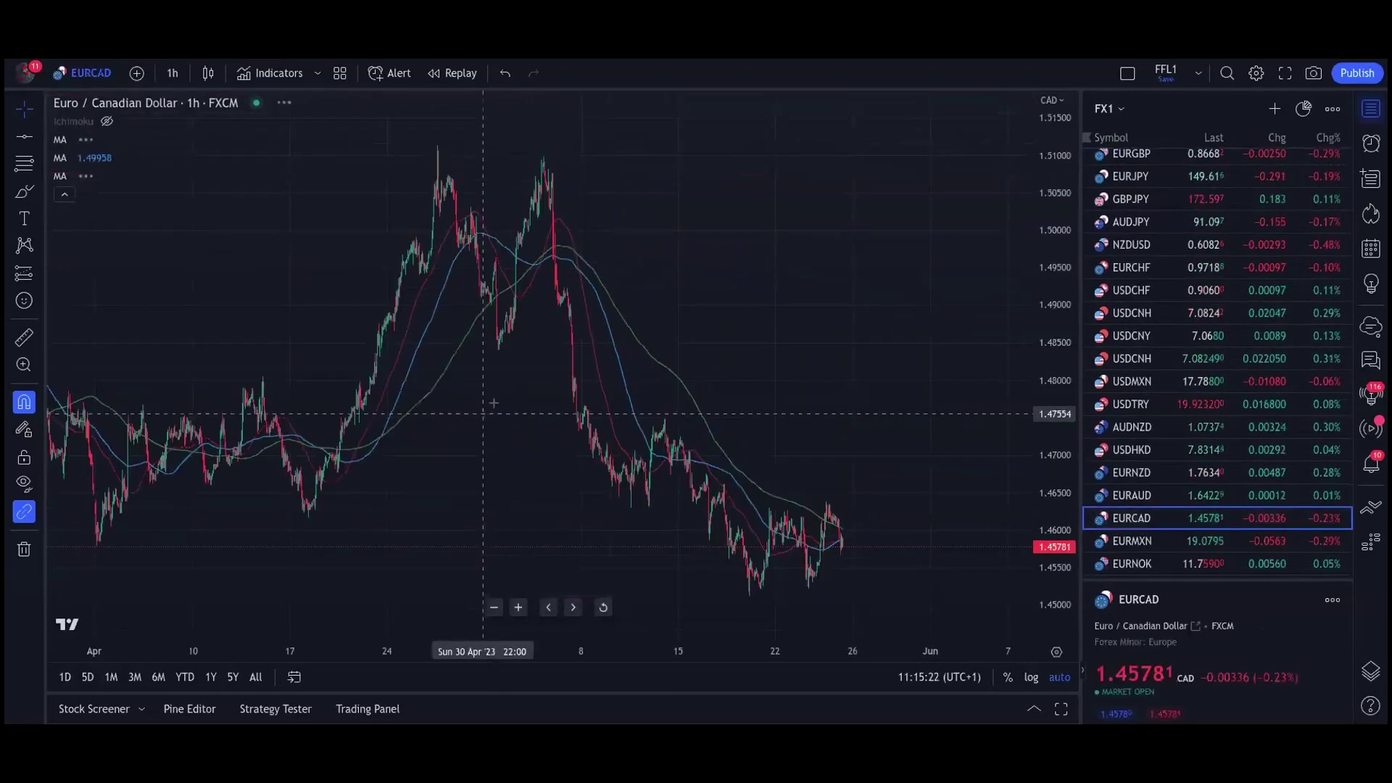
pyautogui.scroll(-5, 478, 358)
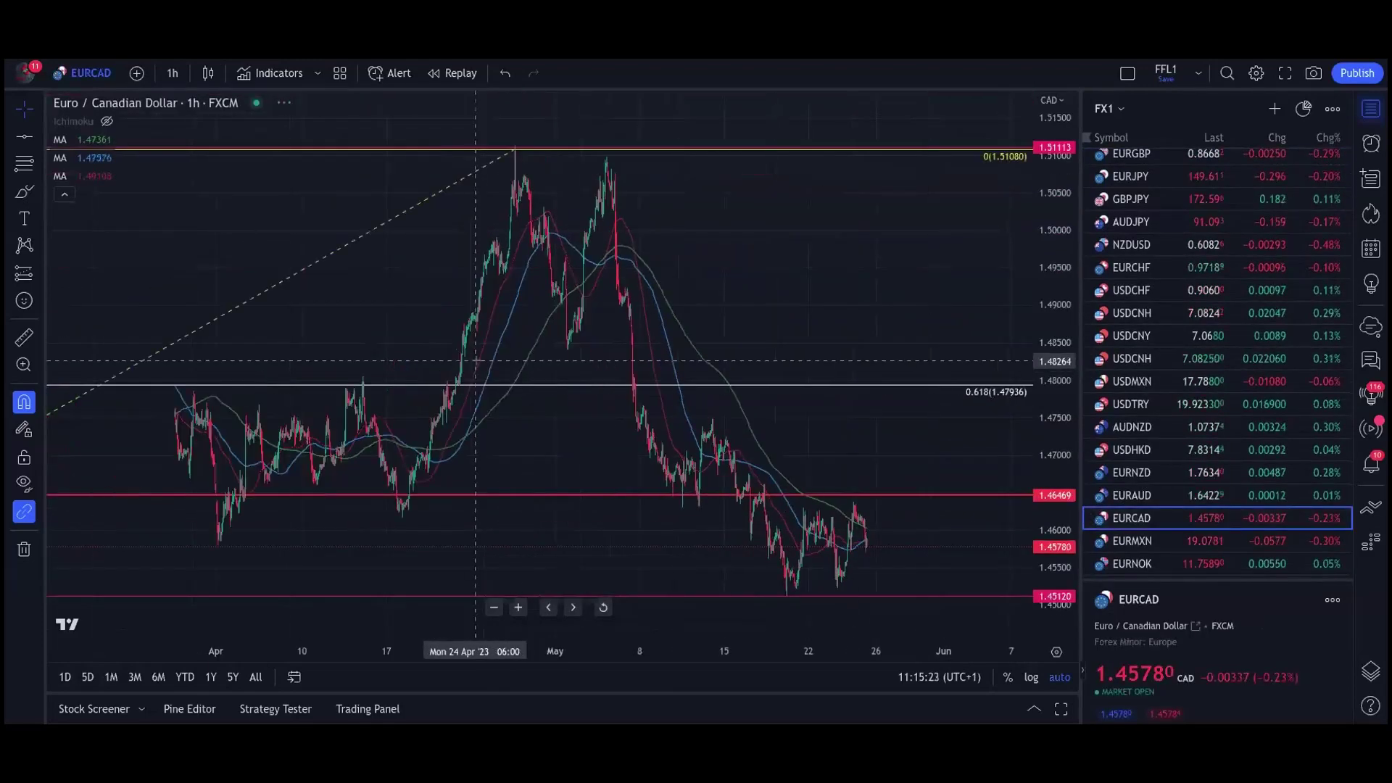
pyautogui.click(176, 74)
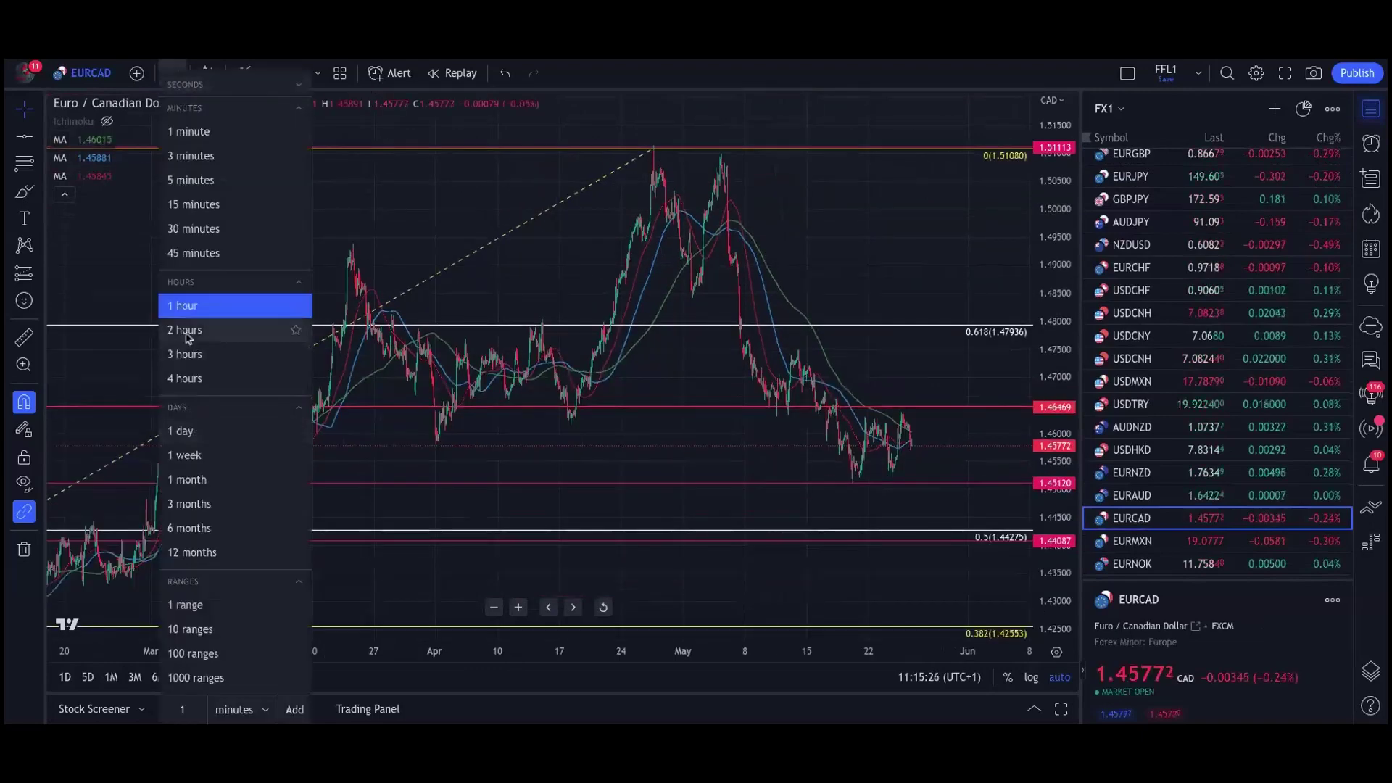
pyautogui.click(201, 380)
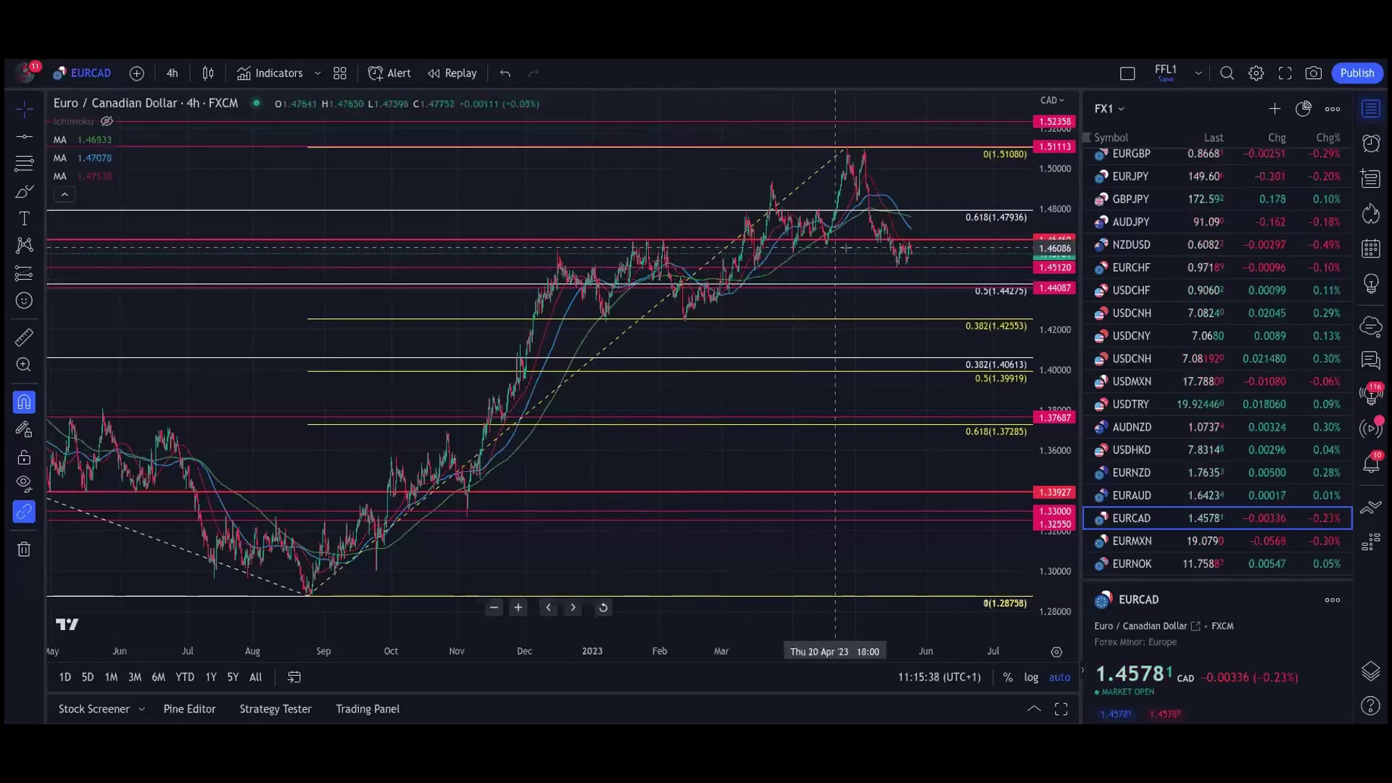
# - Add a horizontal level at 1.45120 on the EURCAD chart
pyautogui.scroll(3, 909, 264)
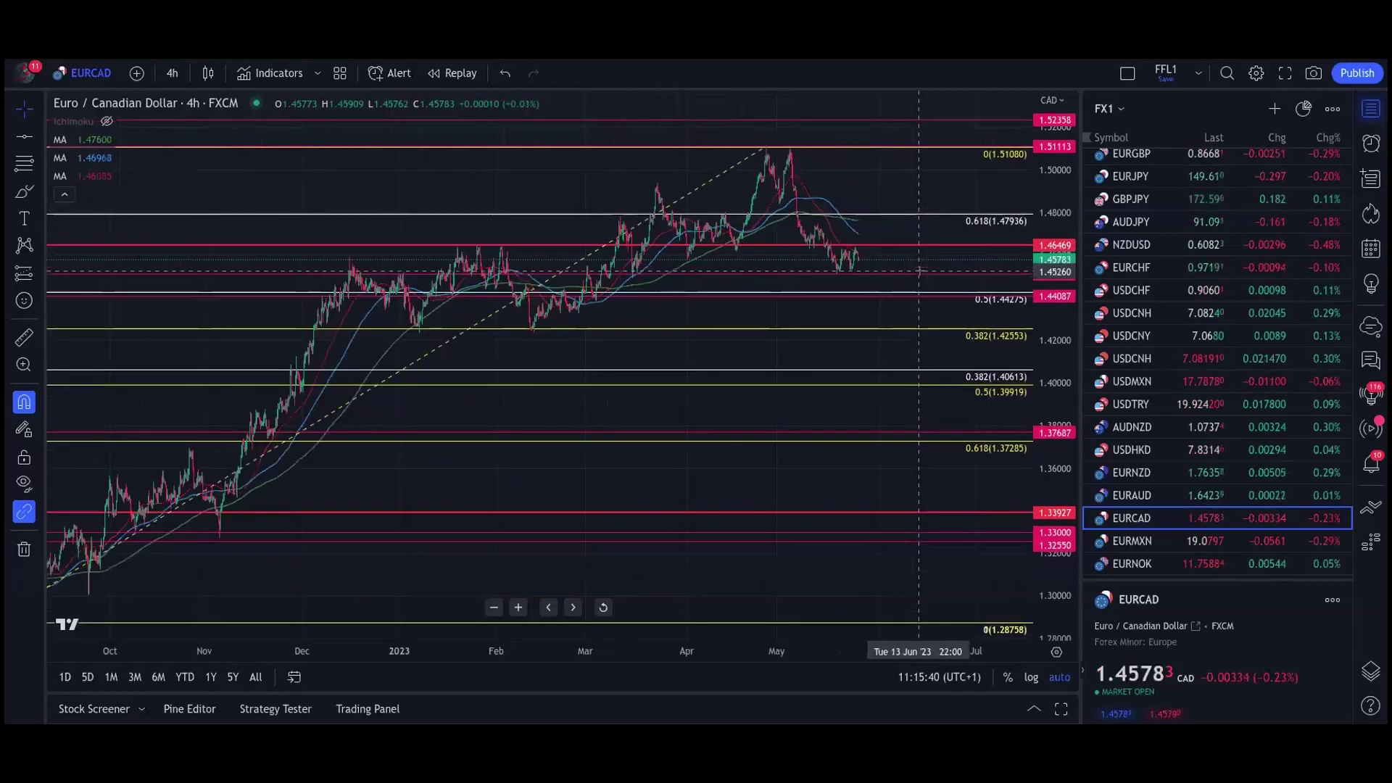
pyautogui.scroll(3, 919, 272)
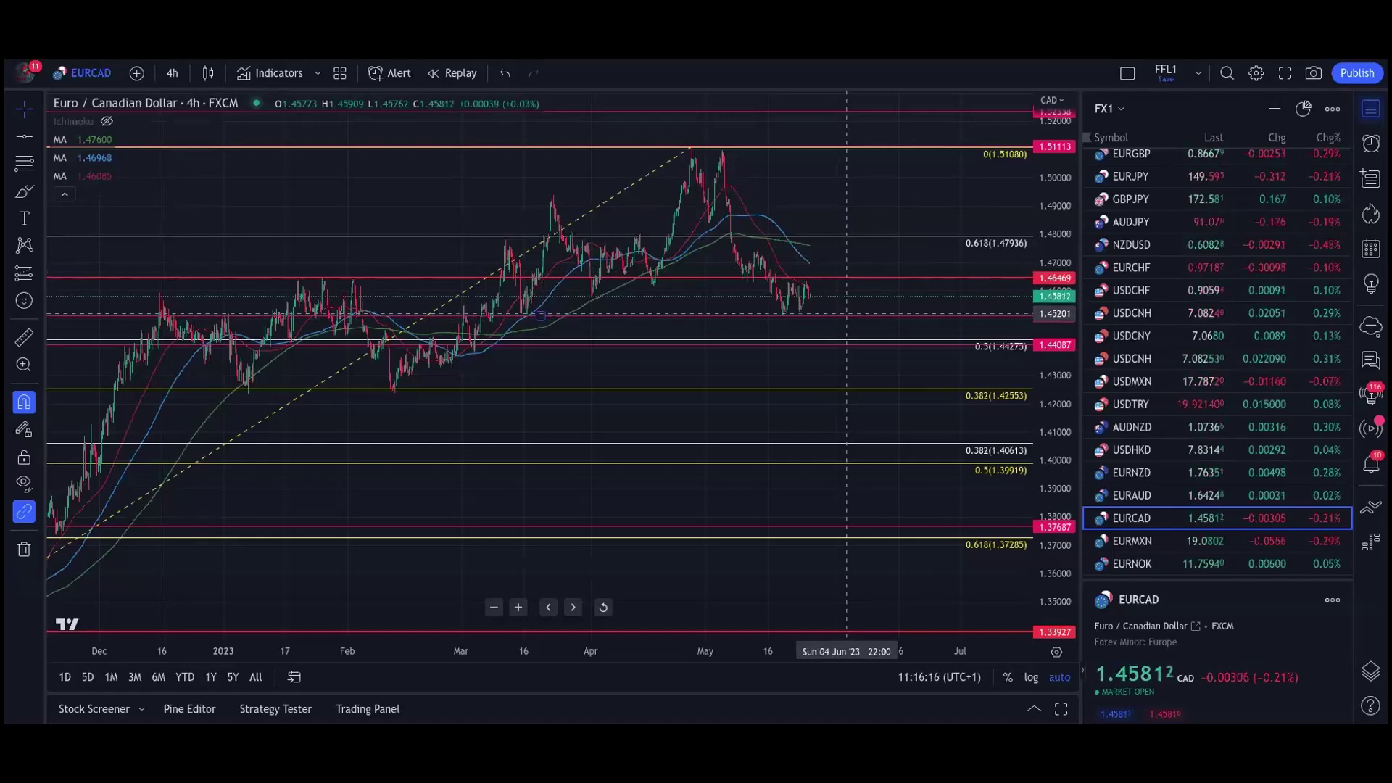
pyautogui.click(900, 324)
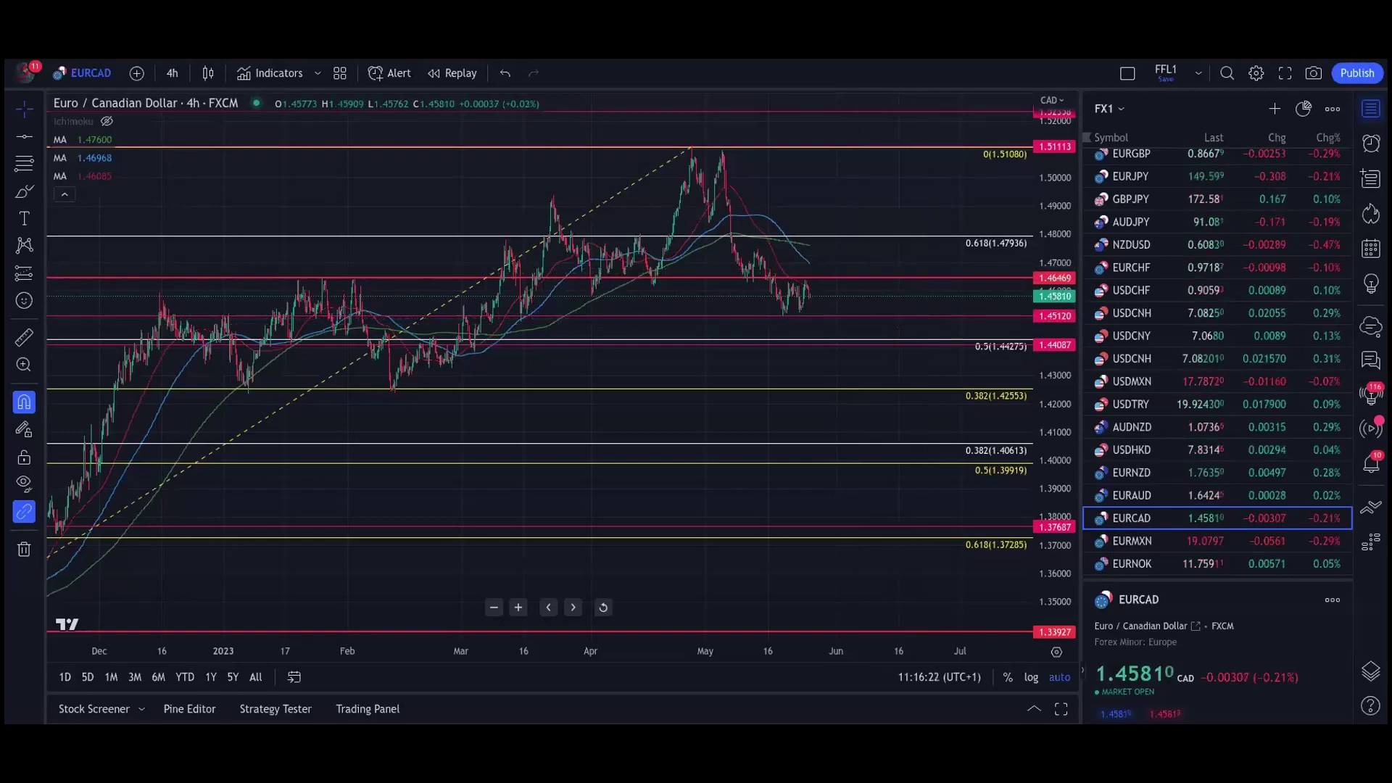
# - Open EURUSD from the watchlist and select its orange support zone
pyautogui.scroll(5, 1188, 225)
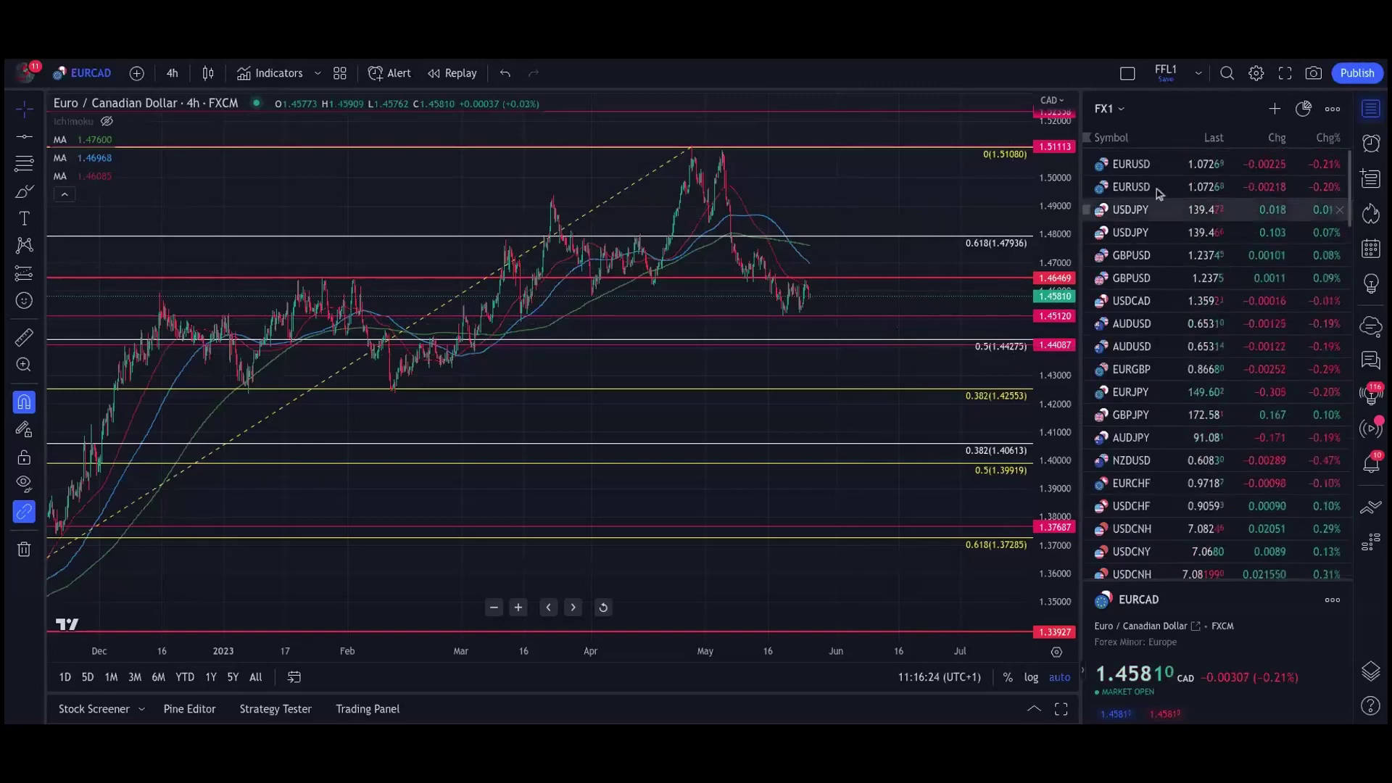
pyautogui.click(1147, 168)
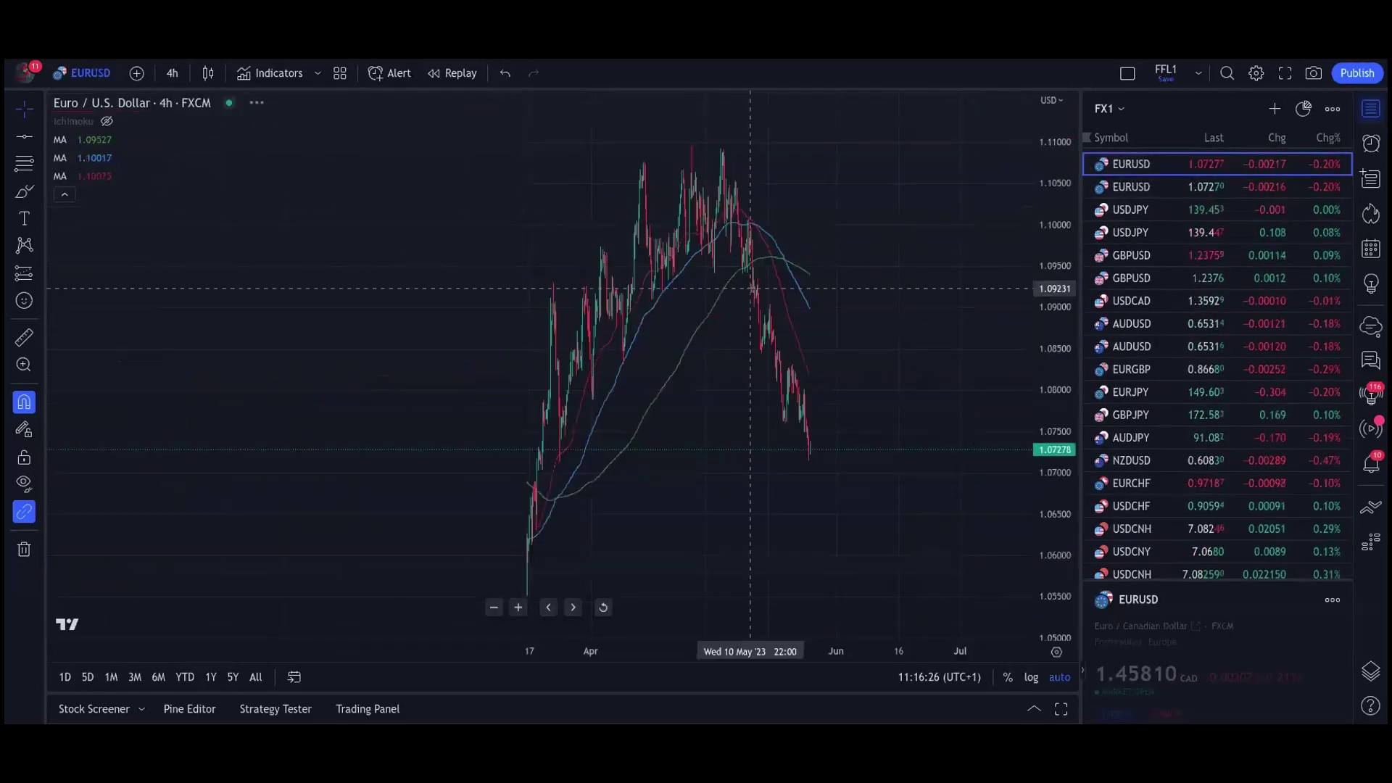
pyautogui.scroll(-5, 909, 295)
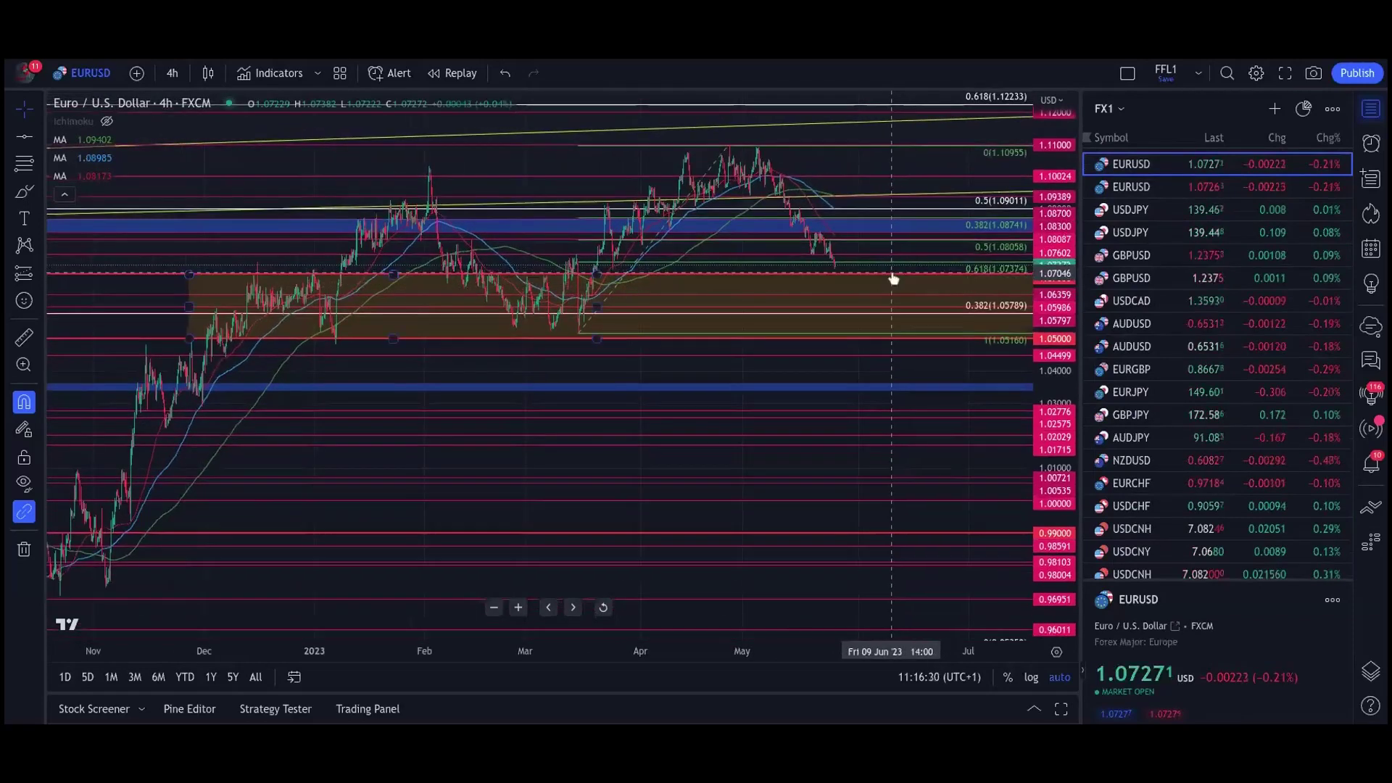
pyautogui.click(892, 280)
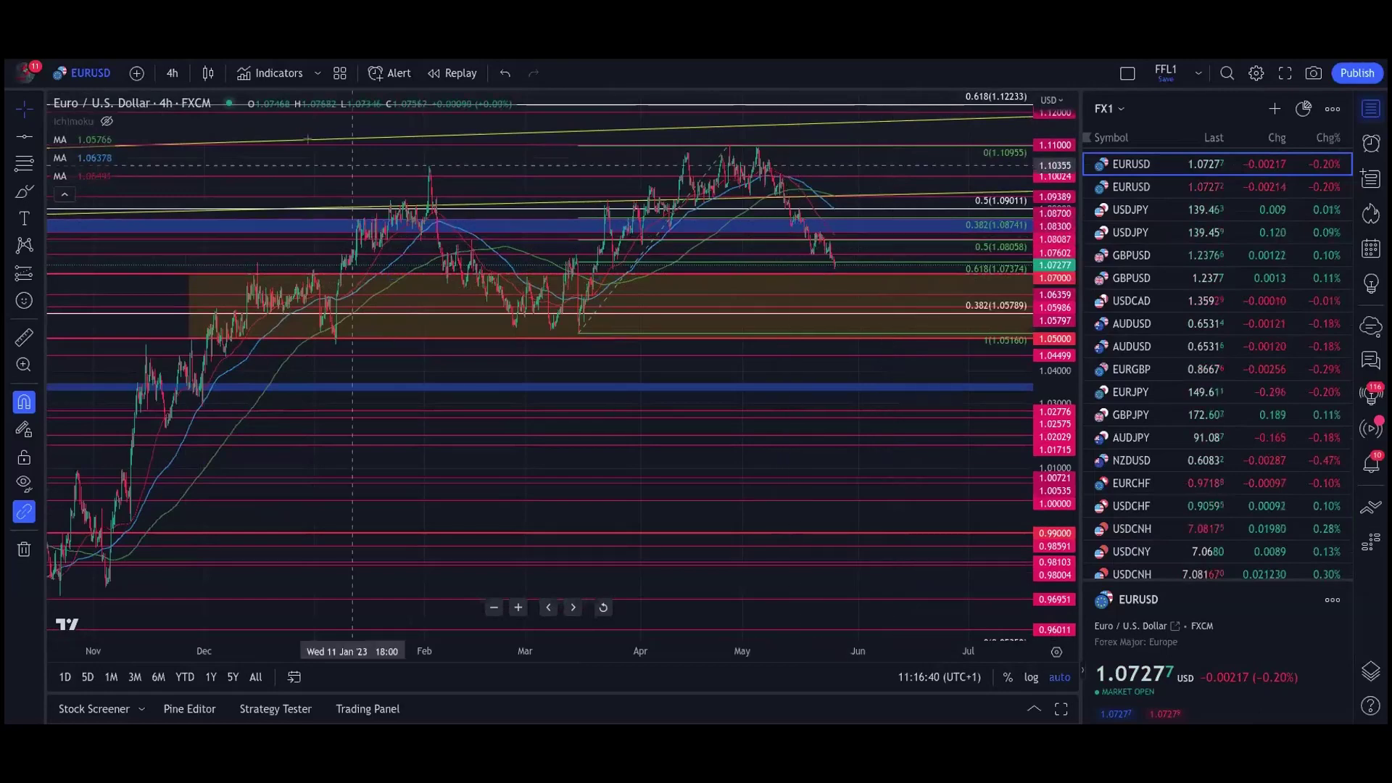
# - Set the EURUSD chart to 4 hours and zoom out to August
pyautogui.click(173, 73)
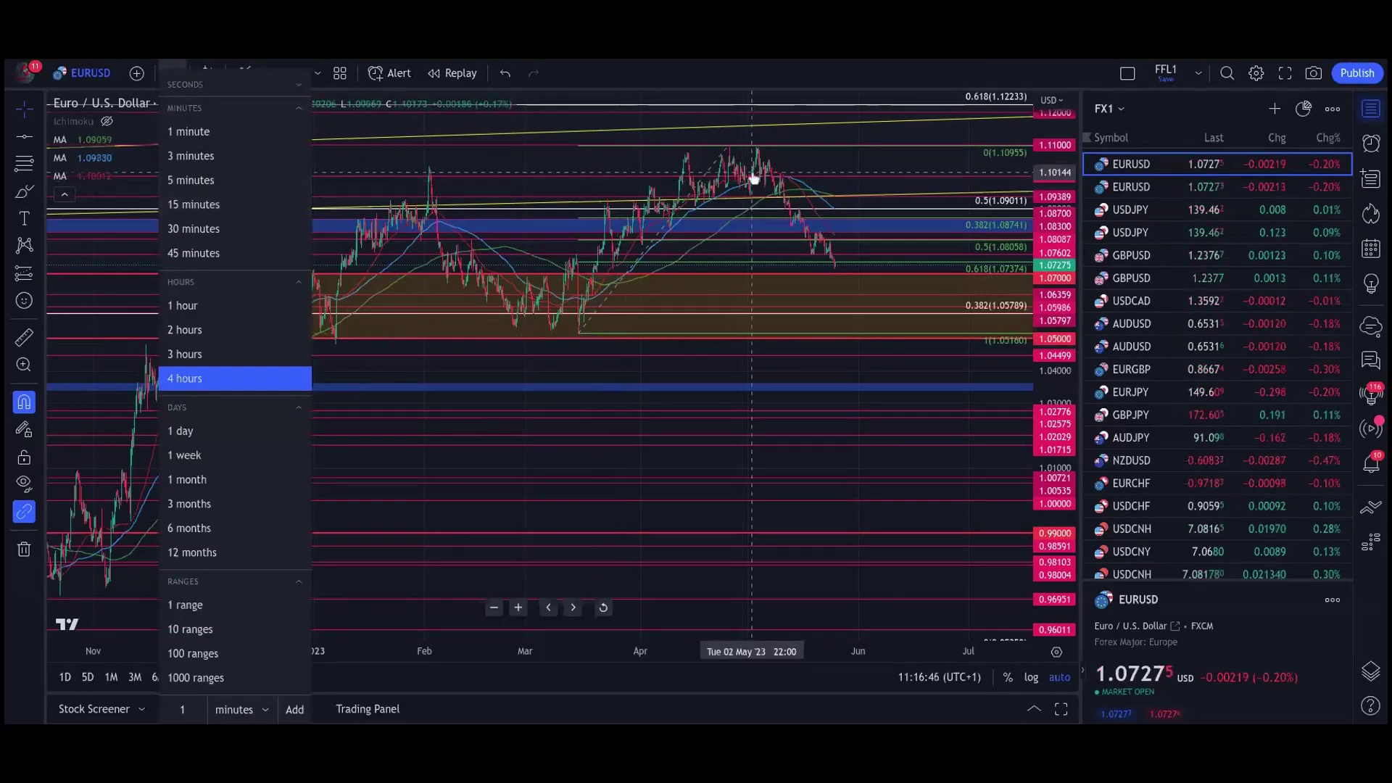
pyautogui.click(544, 84)
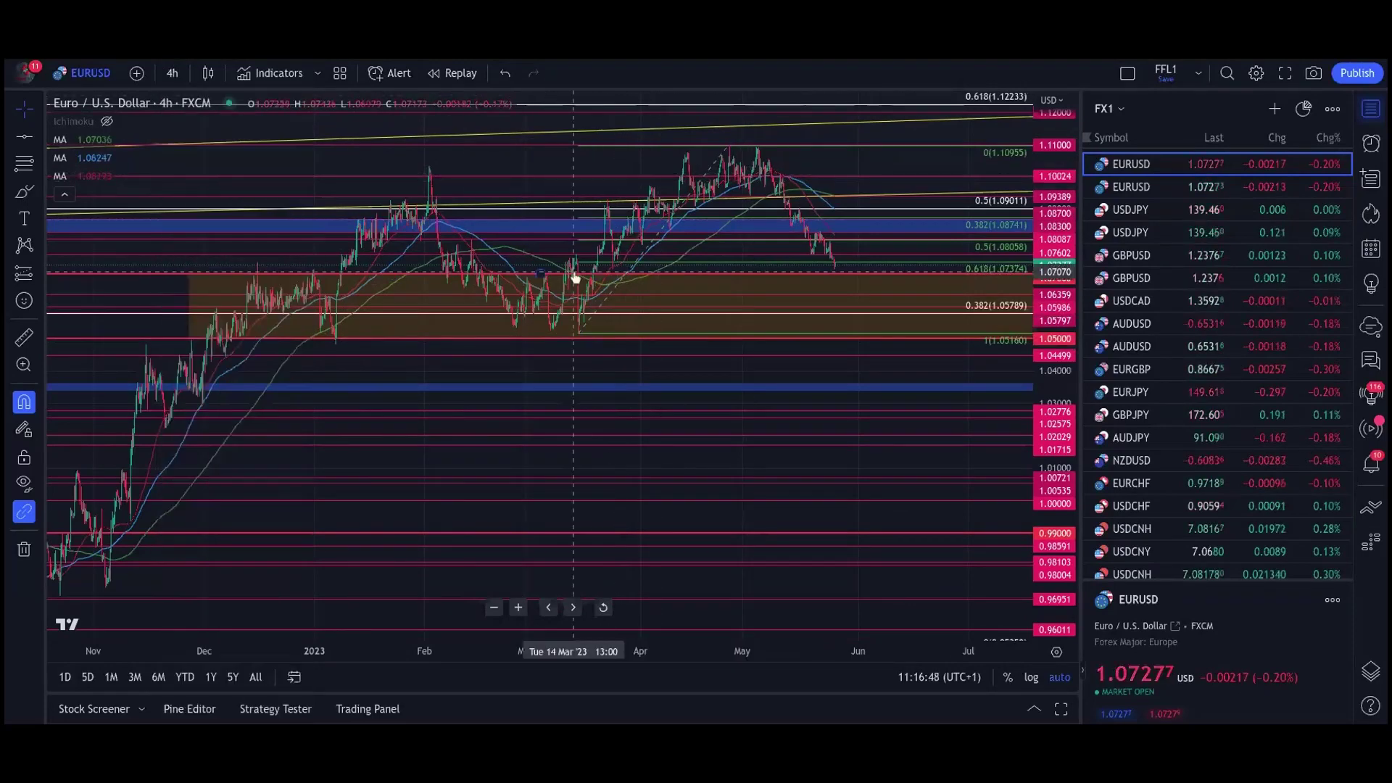
pyautogui.scroll(-3, 575, 278)
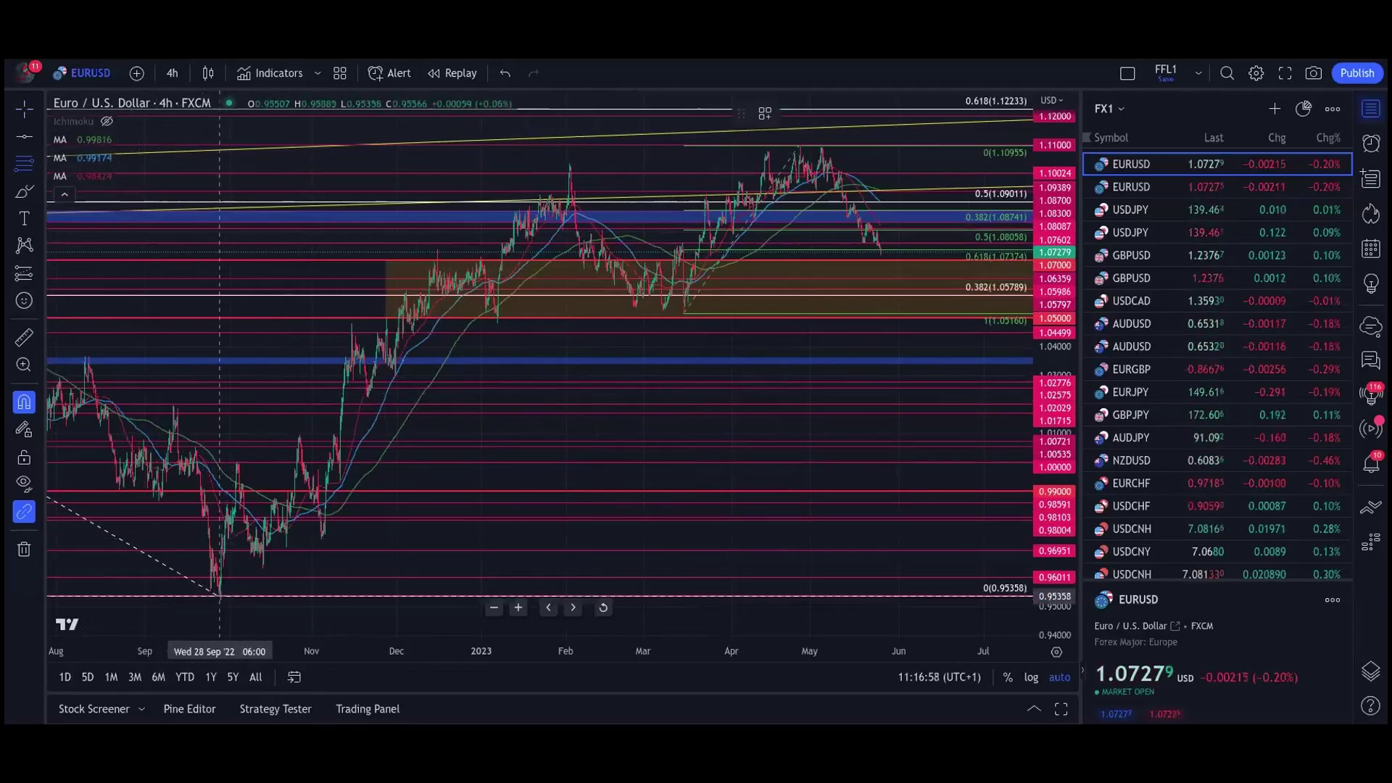
# - Draw a Fibonacci retracement from the September low to the May high, then delete it
pyautogui.click(220, 595)
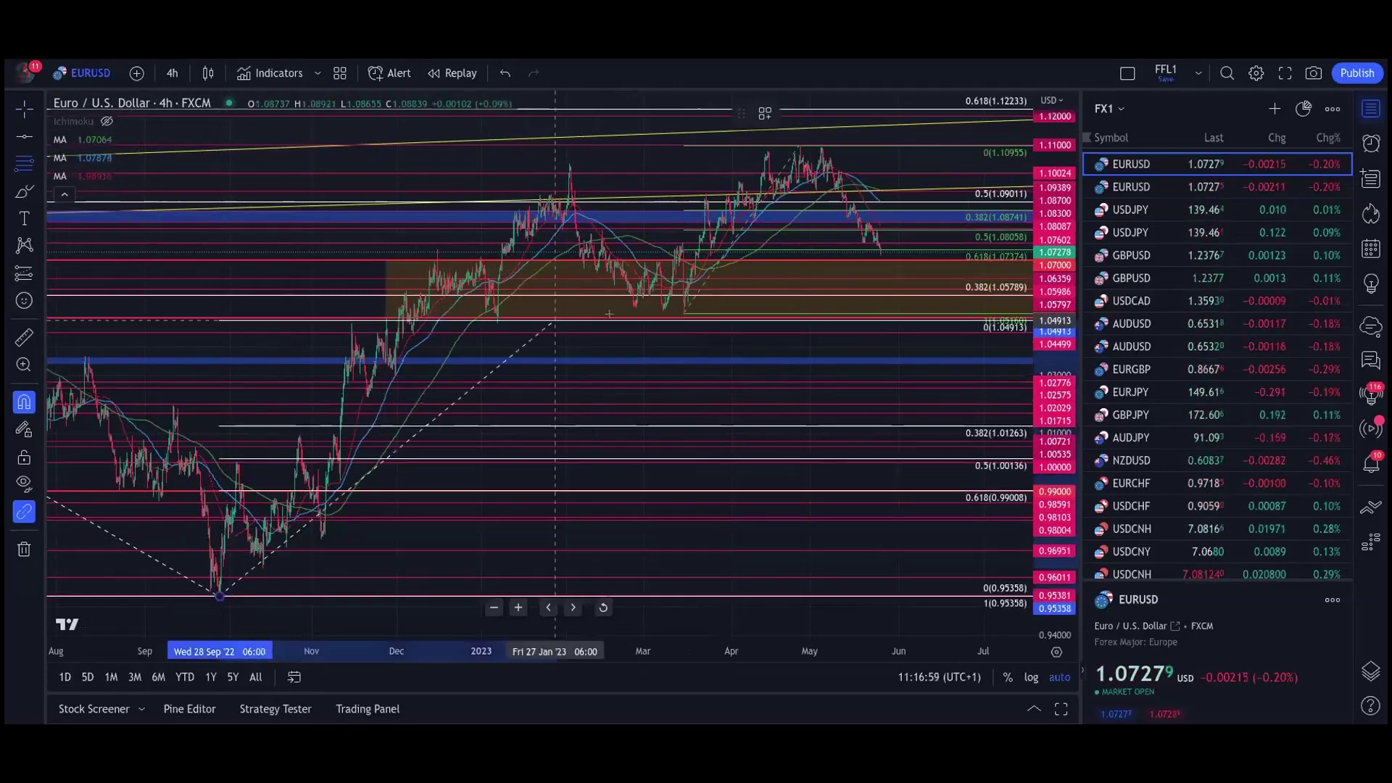
pyautogui.click(822, 148)
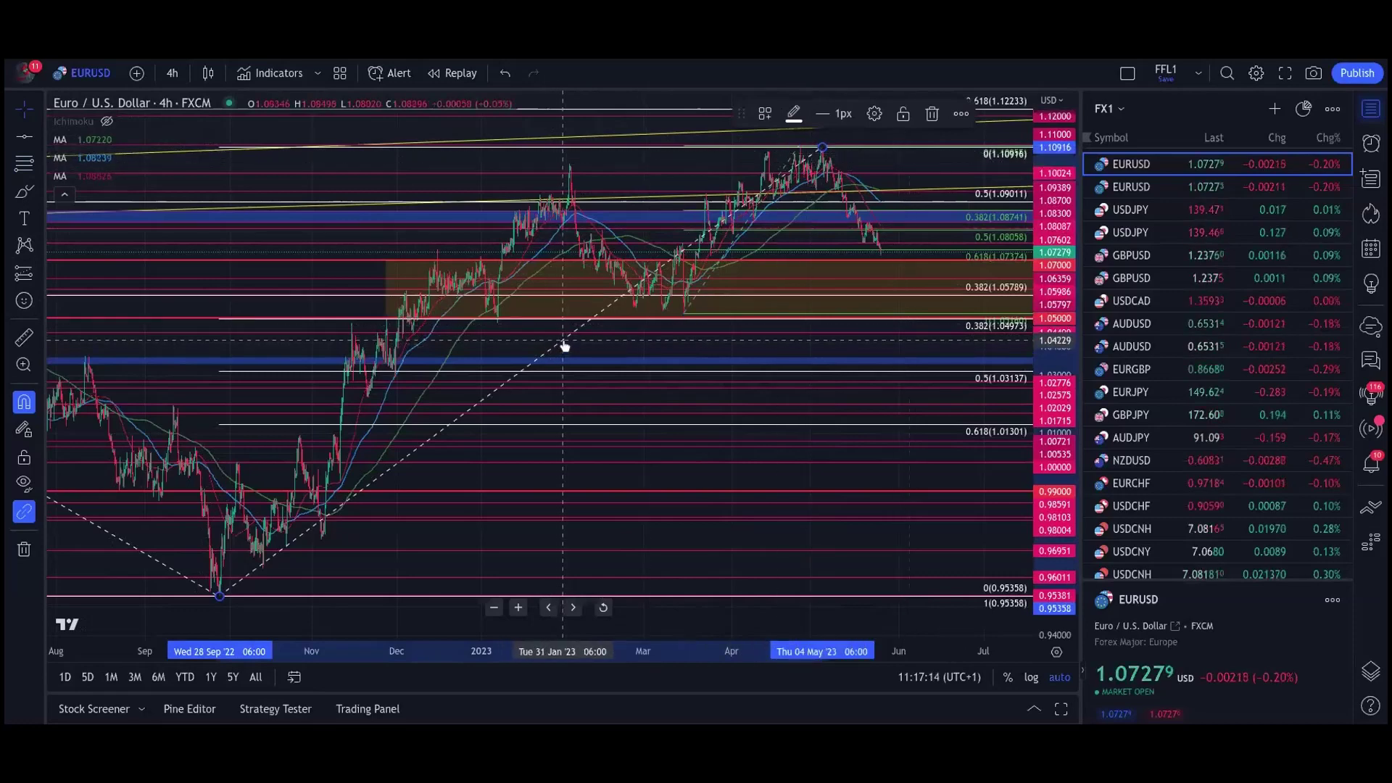
pyautogui.press('Delete')
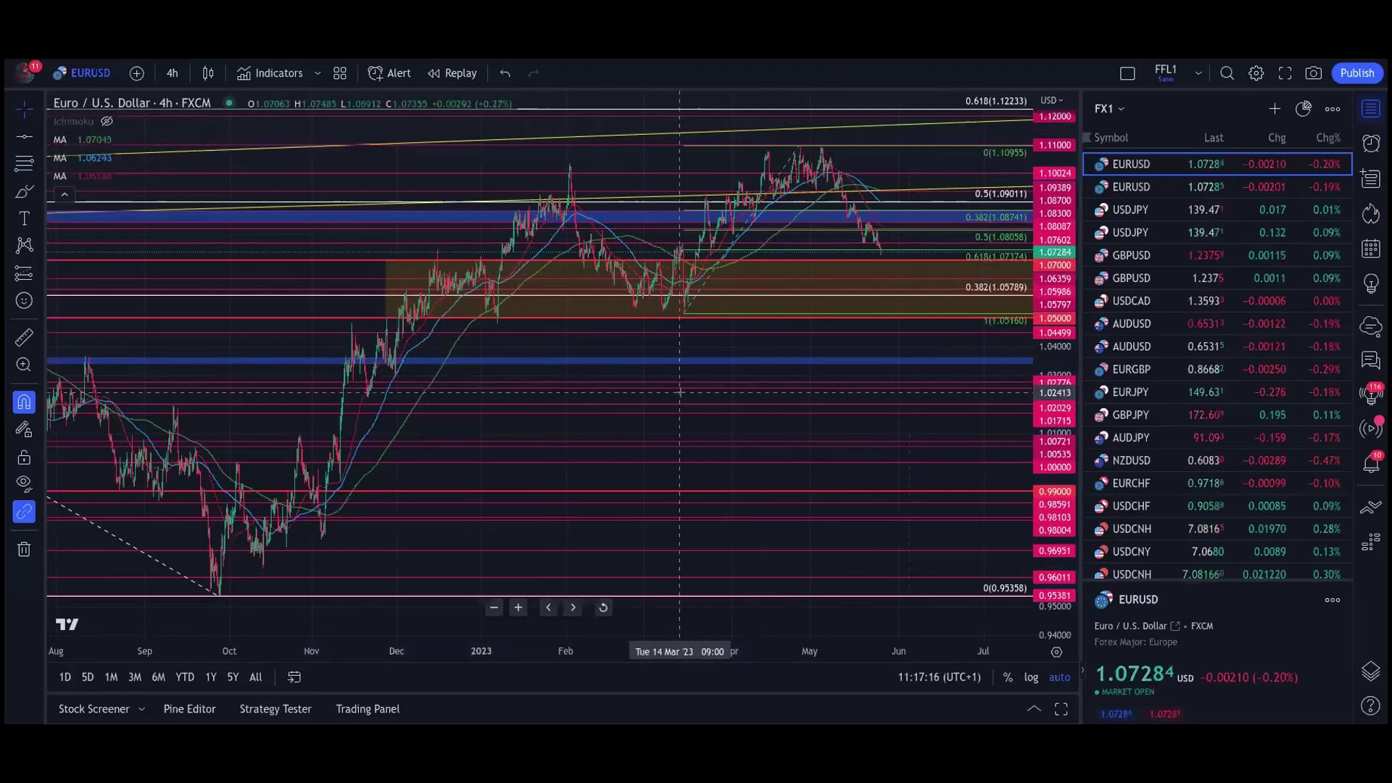
pyautogui.click(172, 72)
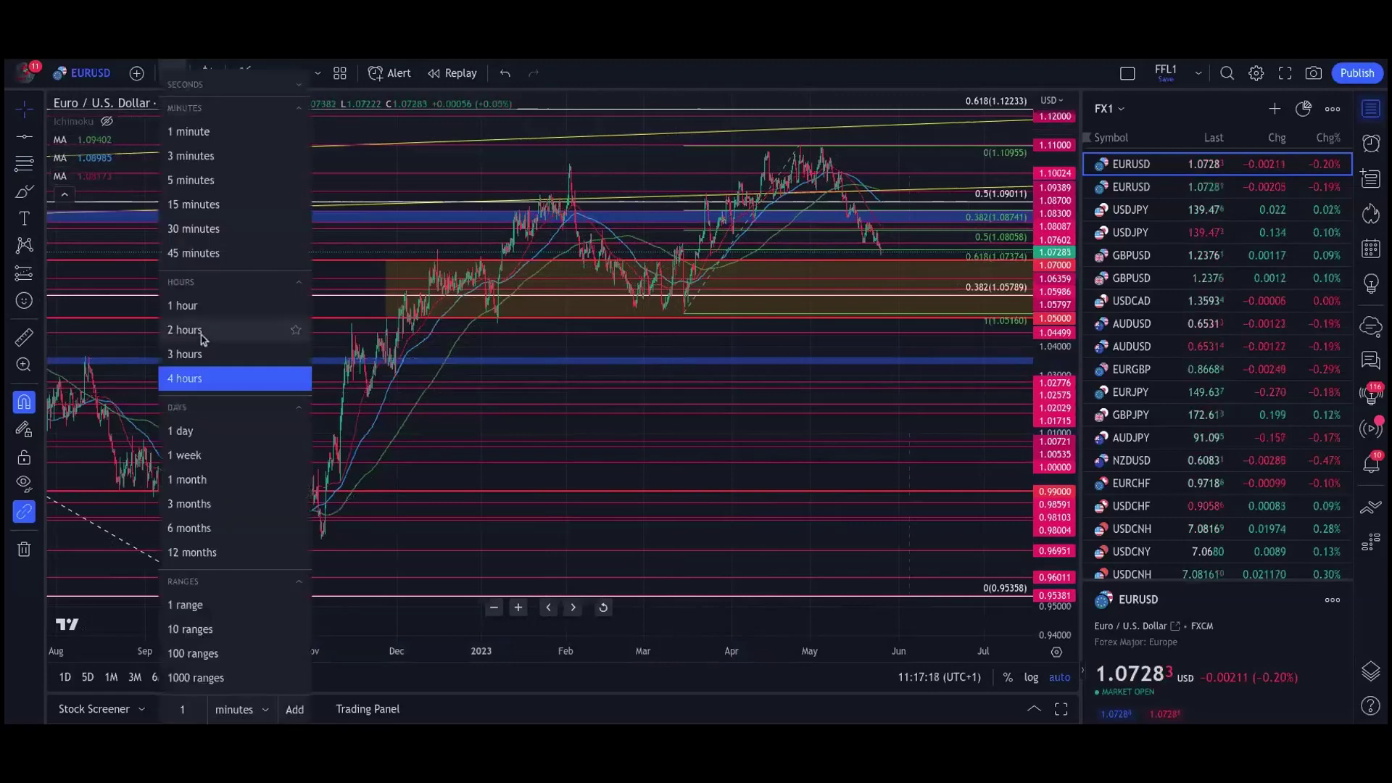
# - Put EURUSD on the 1-hour timeframe and zoom in on the May decline toward the 0.618 retracement
pyautogui.click(187, 306)
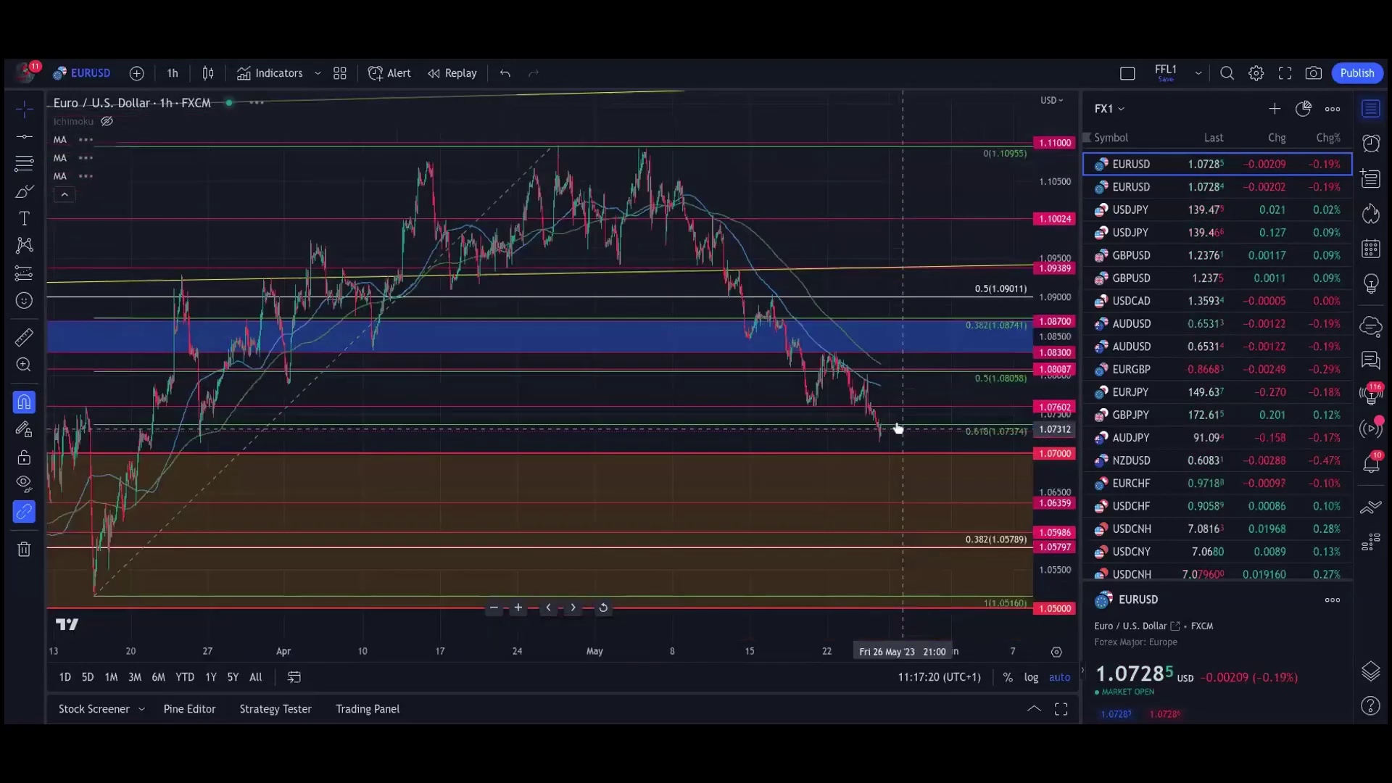
pyautogui.scroll(-6, 897, 428)
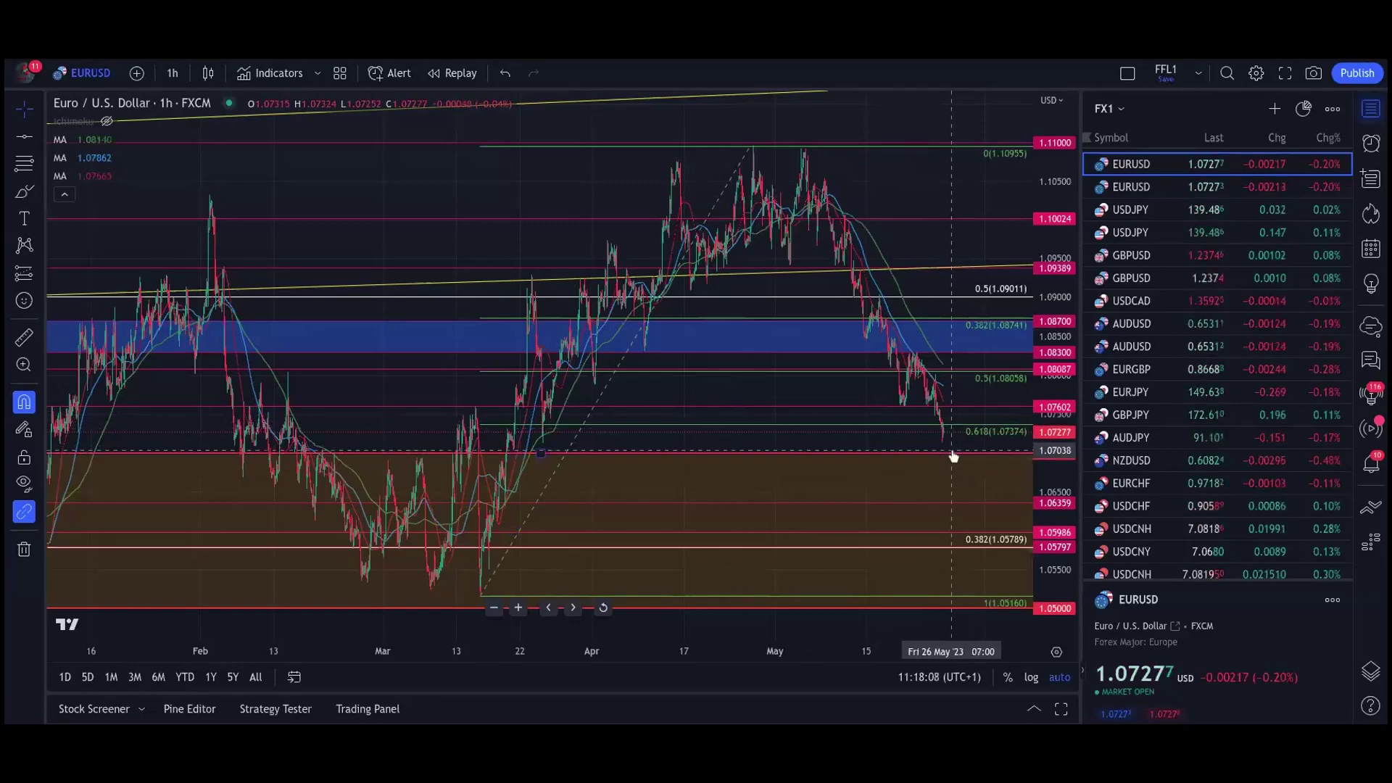
pyautogui.scroll(4, 885, 459)
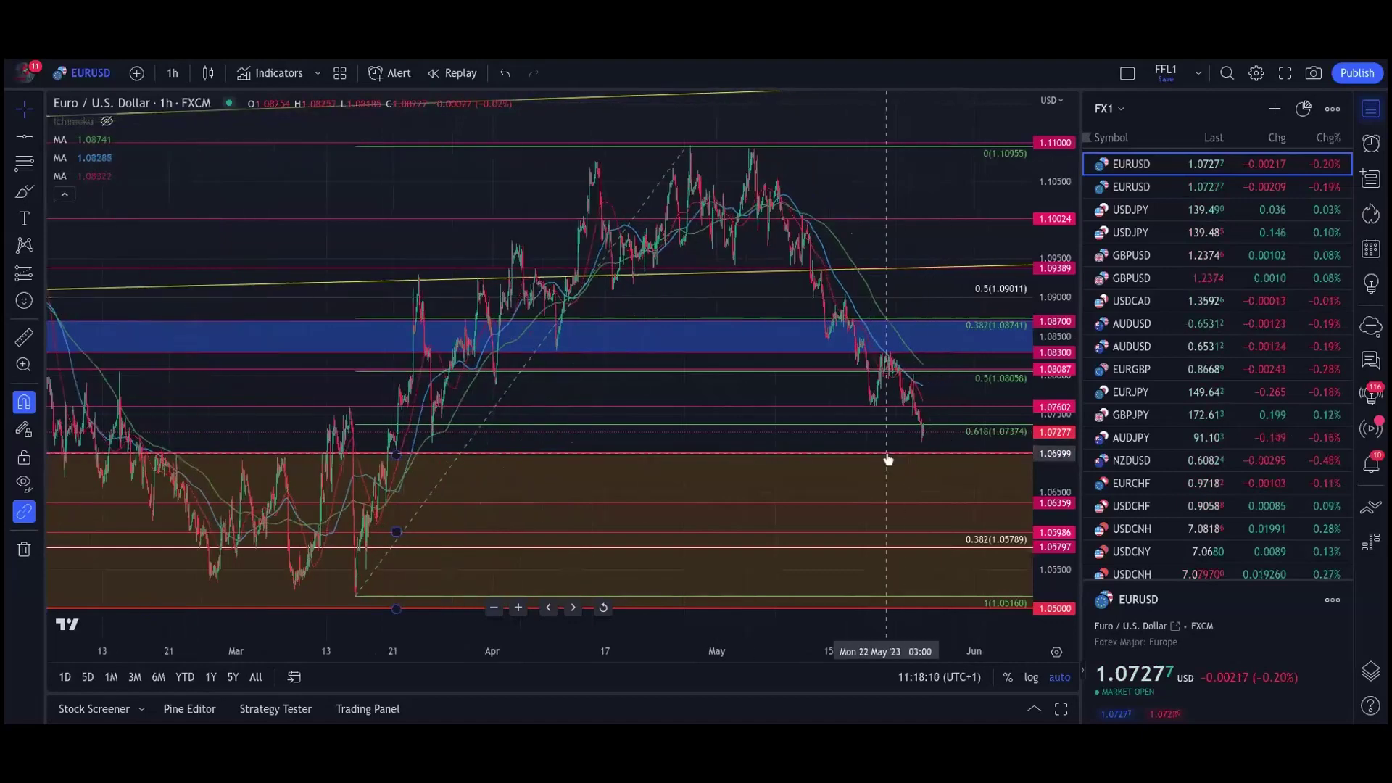
pyautogui.scroll(2, 885, 460)
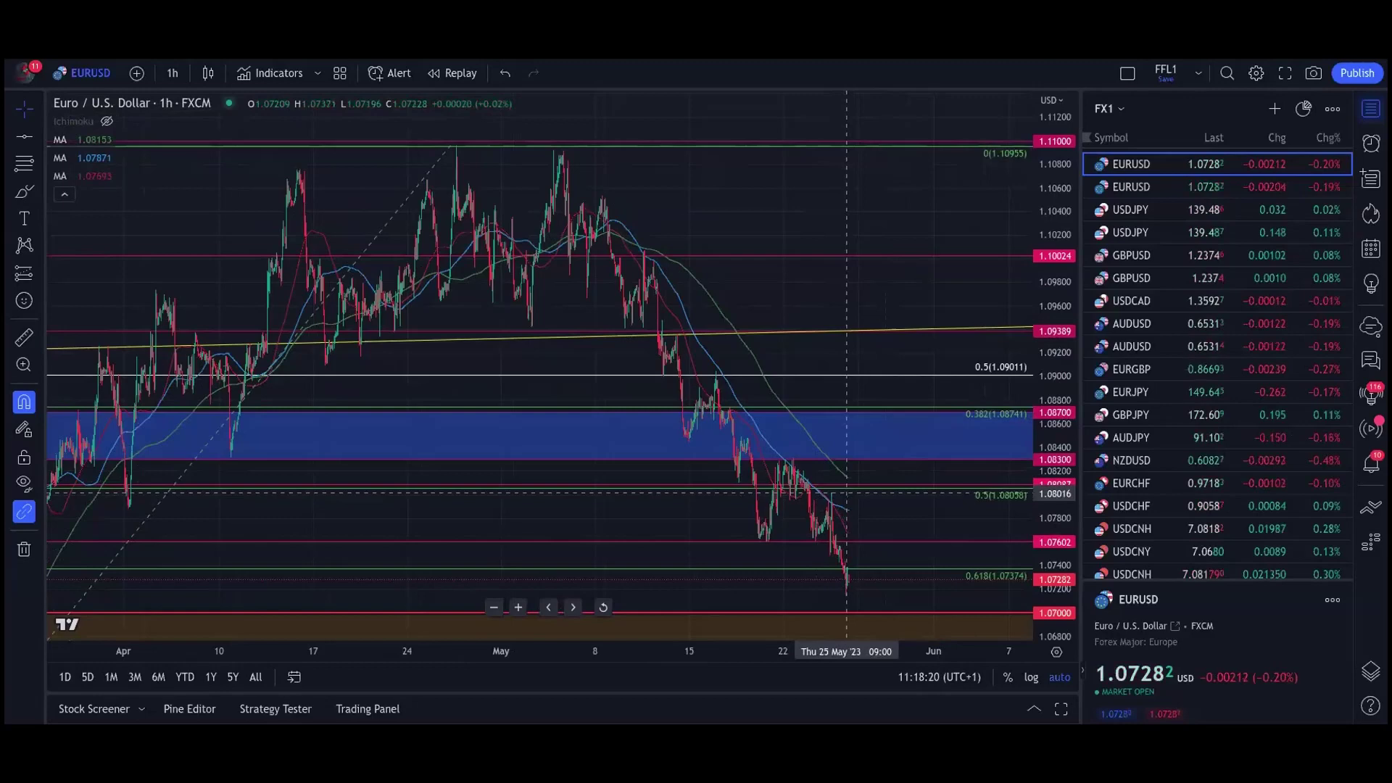
pyautogui.scroll(2, 863, 515)
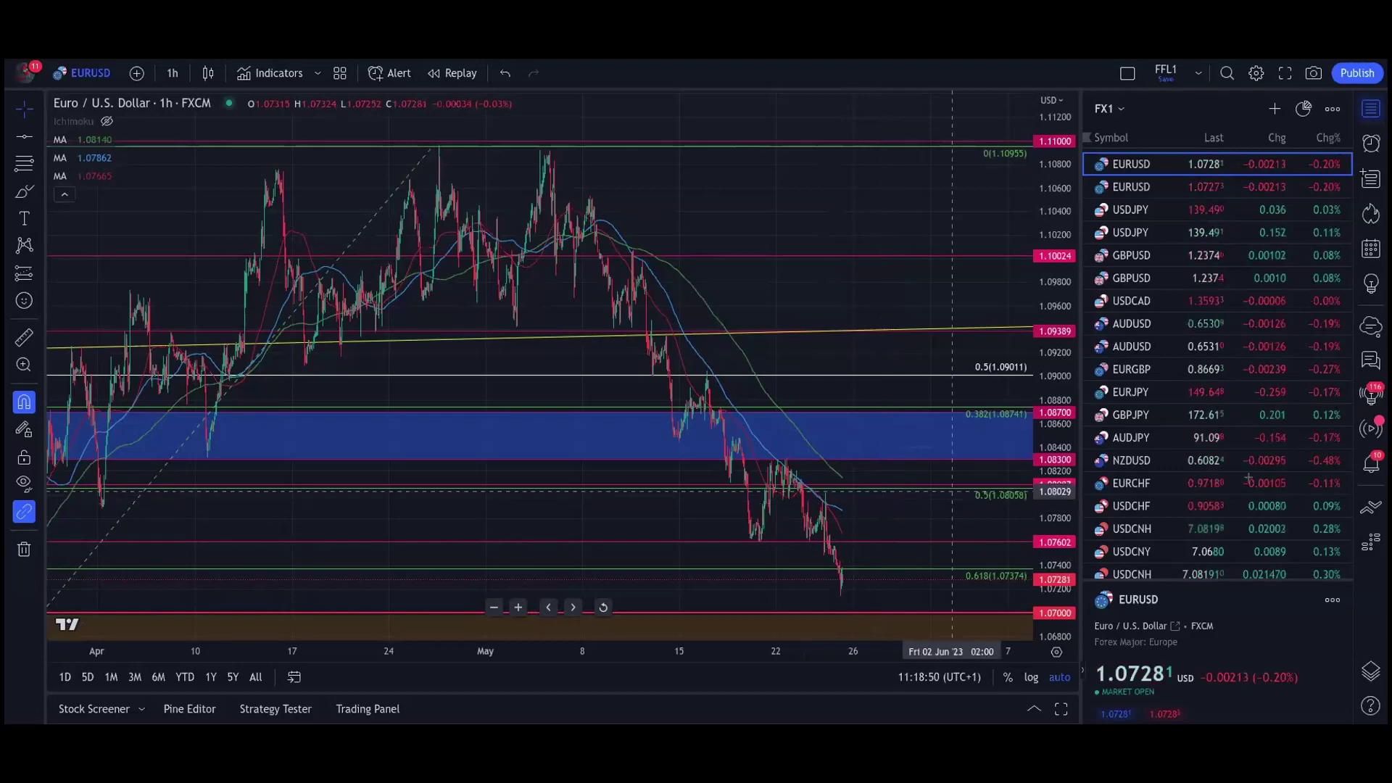
# - Switch to GBPUSD and zoom around its Fibonacci levels 0.382 (1.23376) and 0.5 (1.23035)
pyautogui.click(1114, 262)
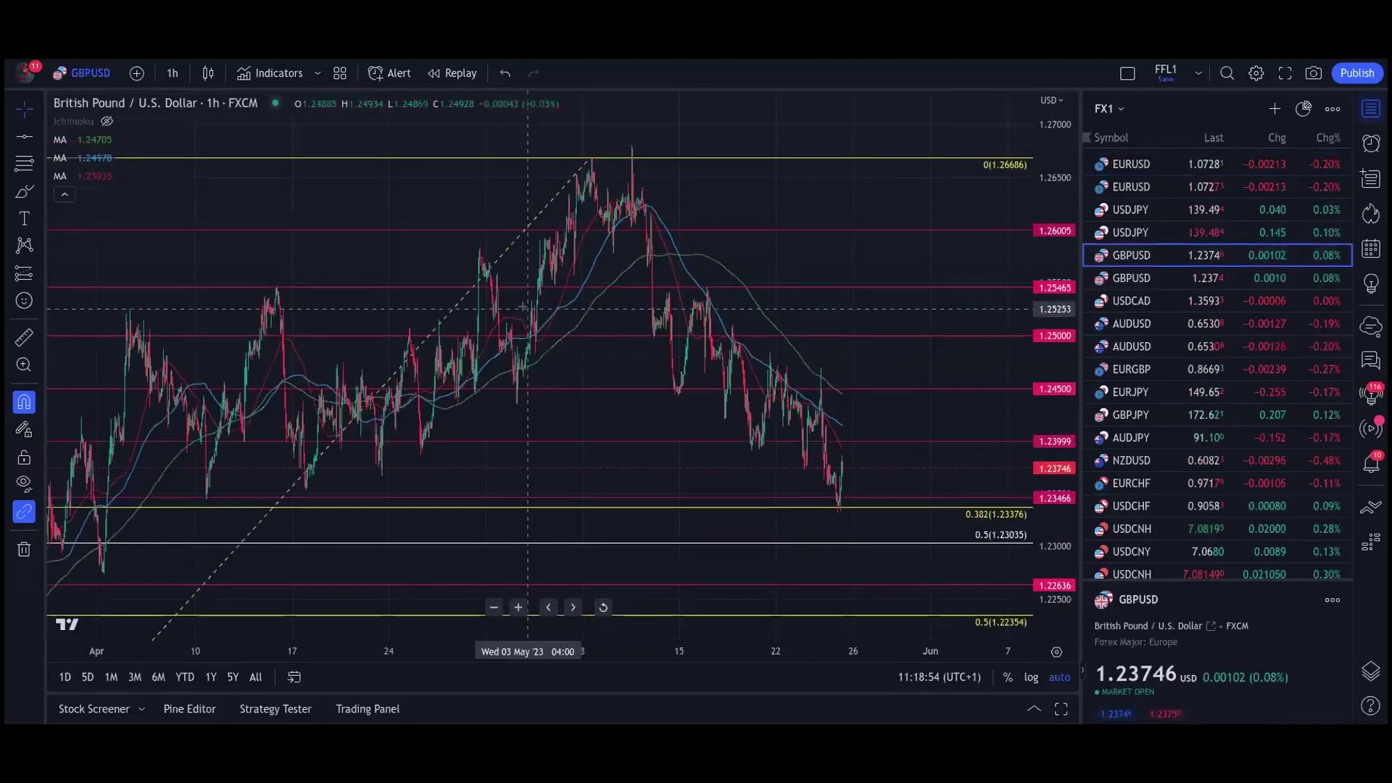
pyautogui.scroll(-5, 507, 305)
pyautogui.scroll(-2, 527, 308)
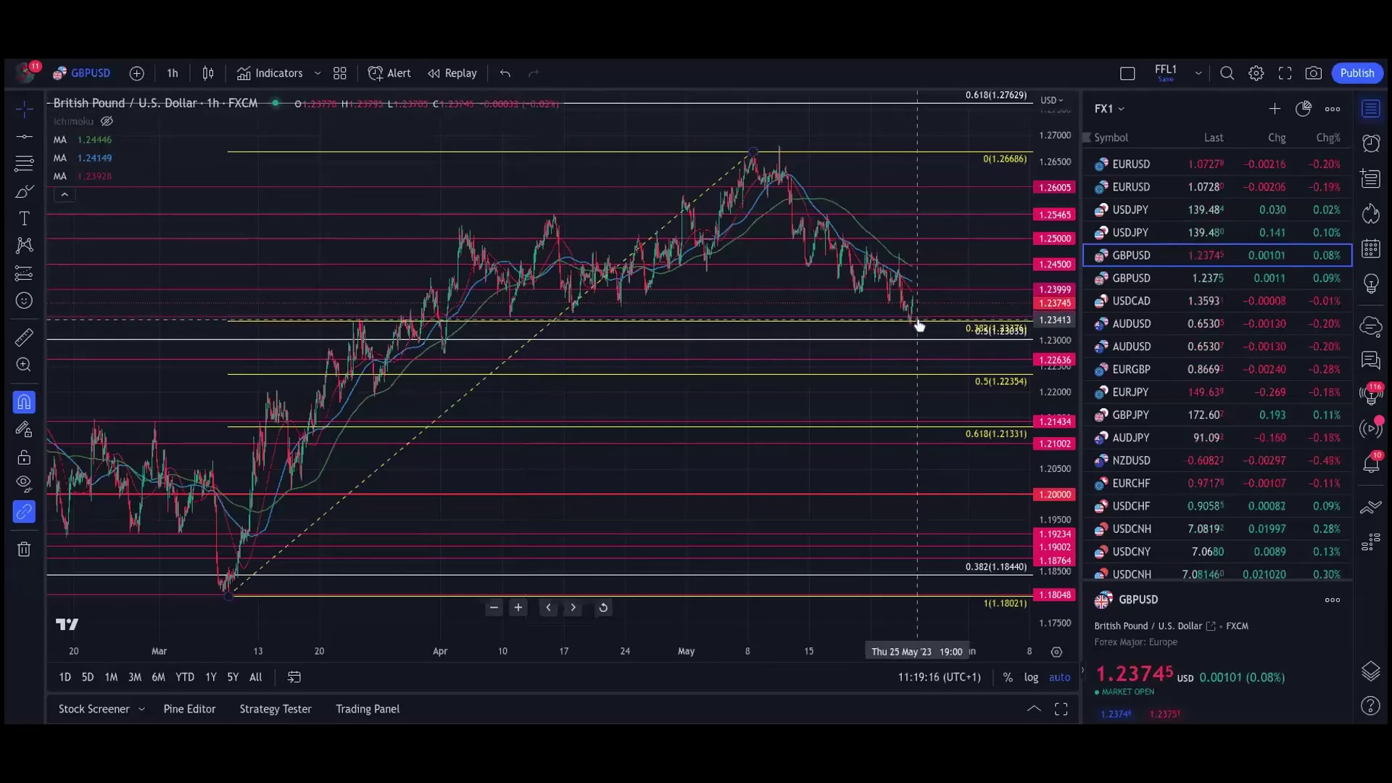
pyautogui.scroll(4, 913, 346)
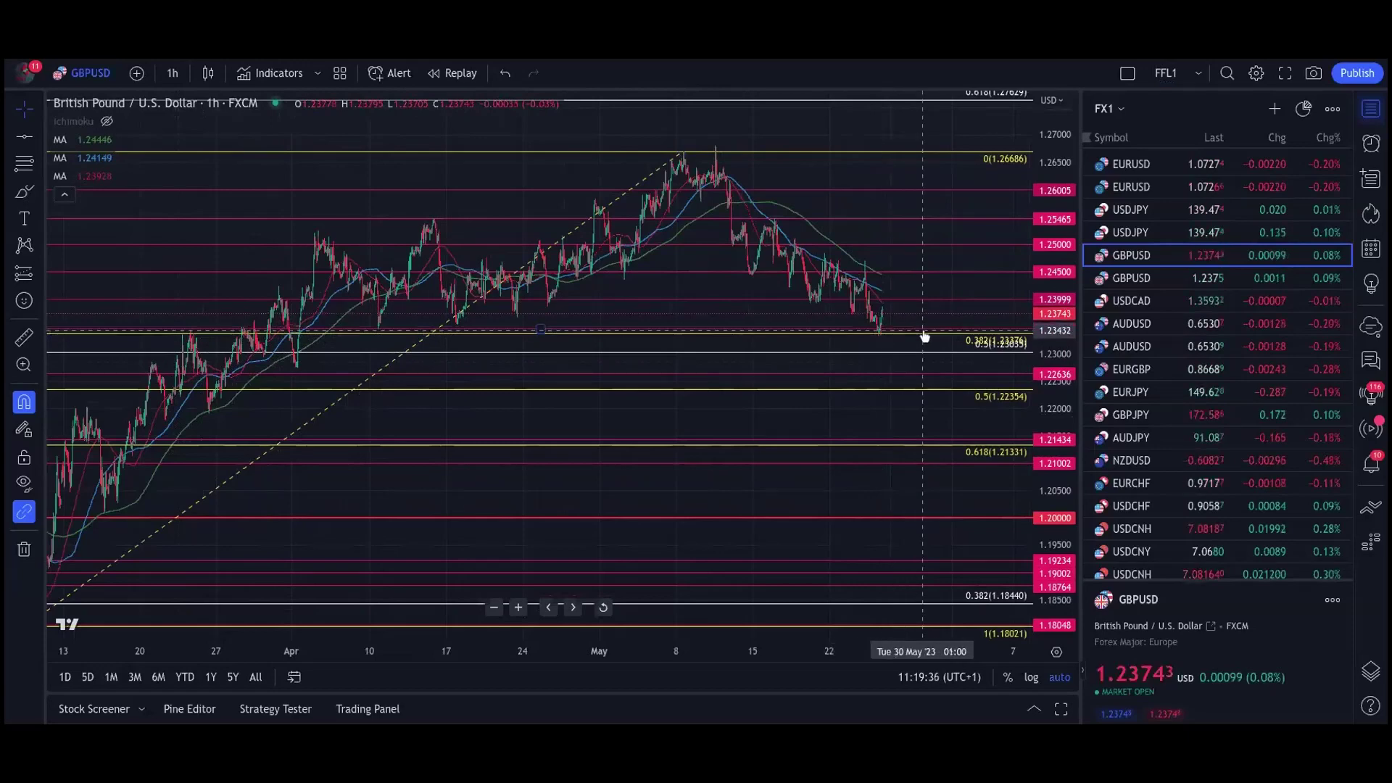
pyautogui.scroll(5, 942, 339)
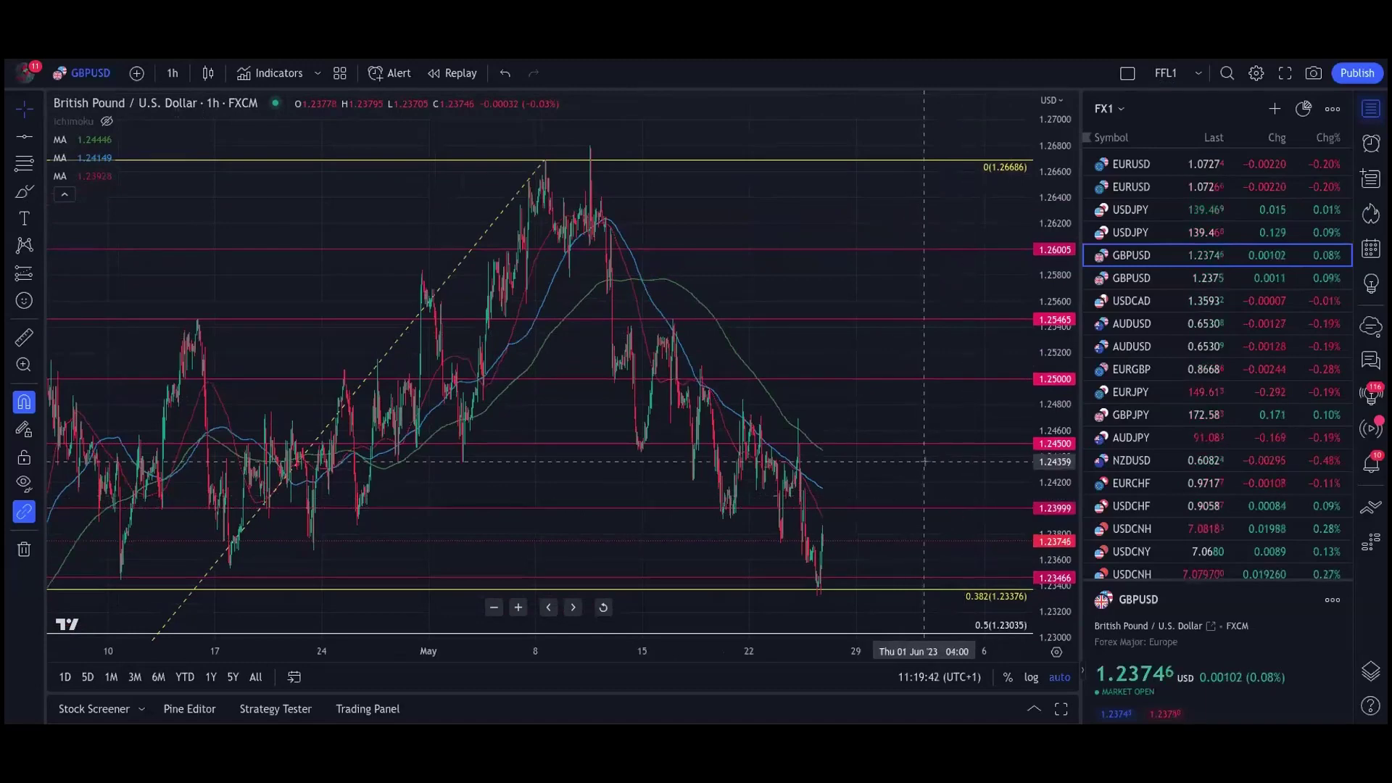
pyautogui.scroll(-2, 924, 461)
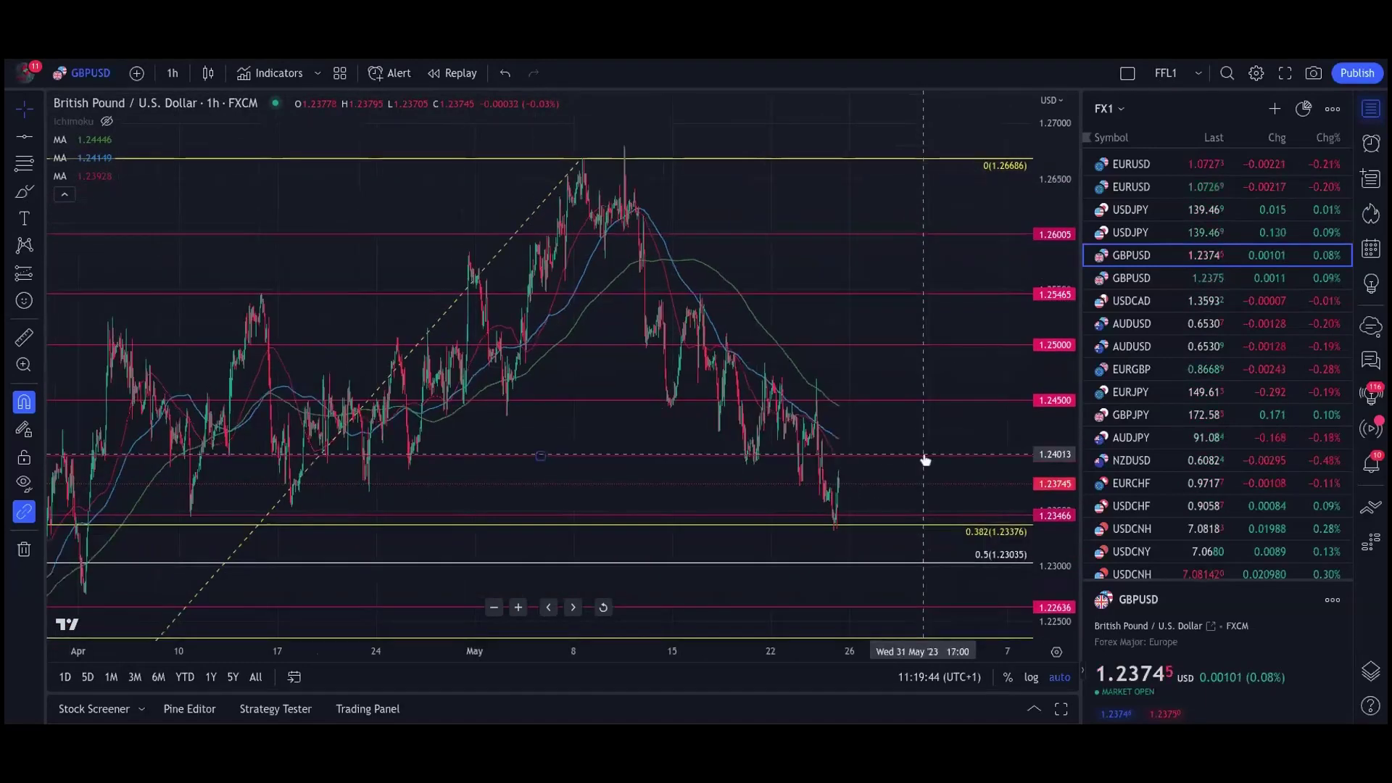
pyautogui.scroll(-4, 925, 461)
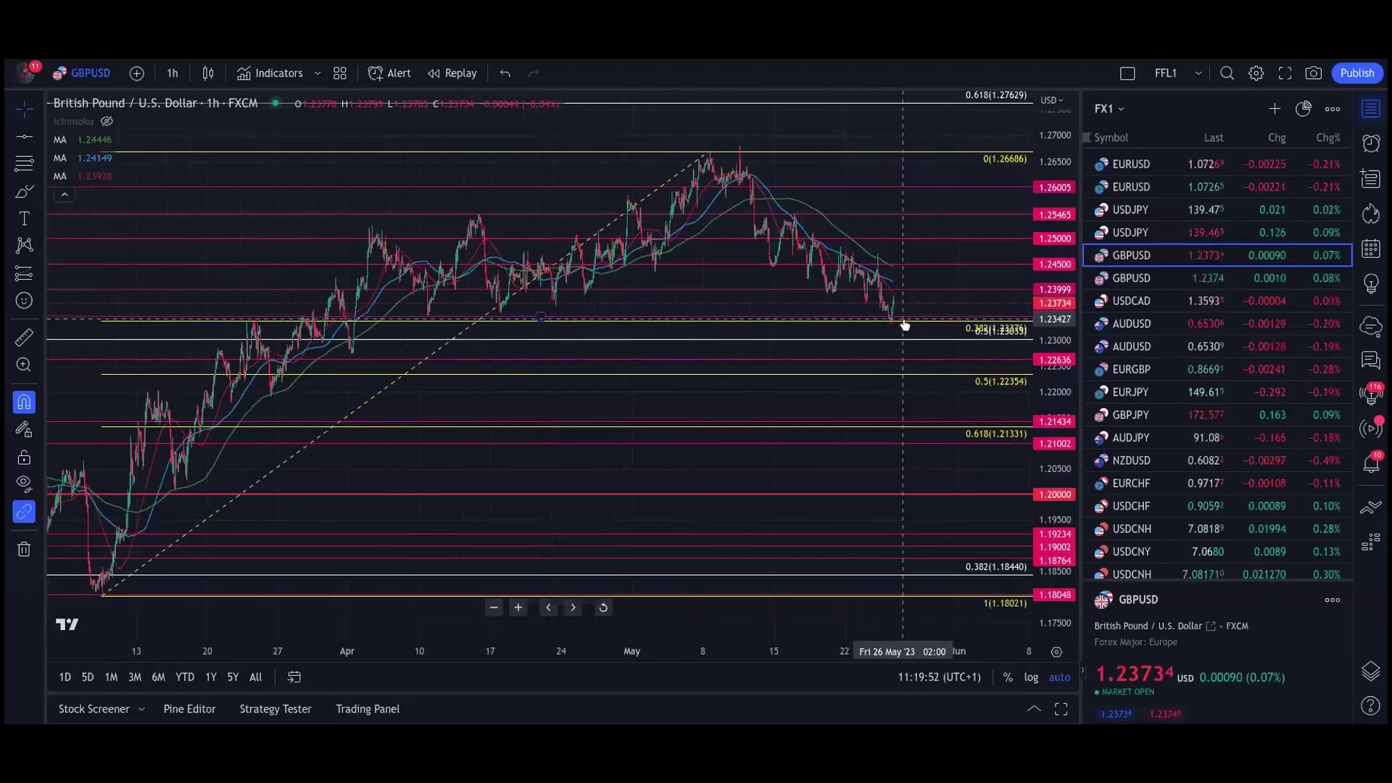
pyautogui.scroll(3, 904, 324)
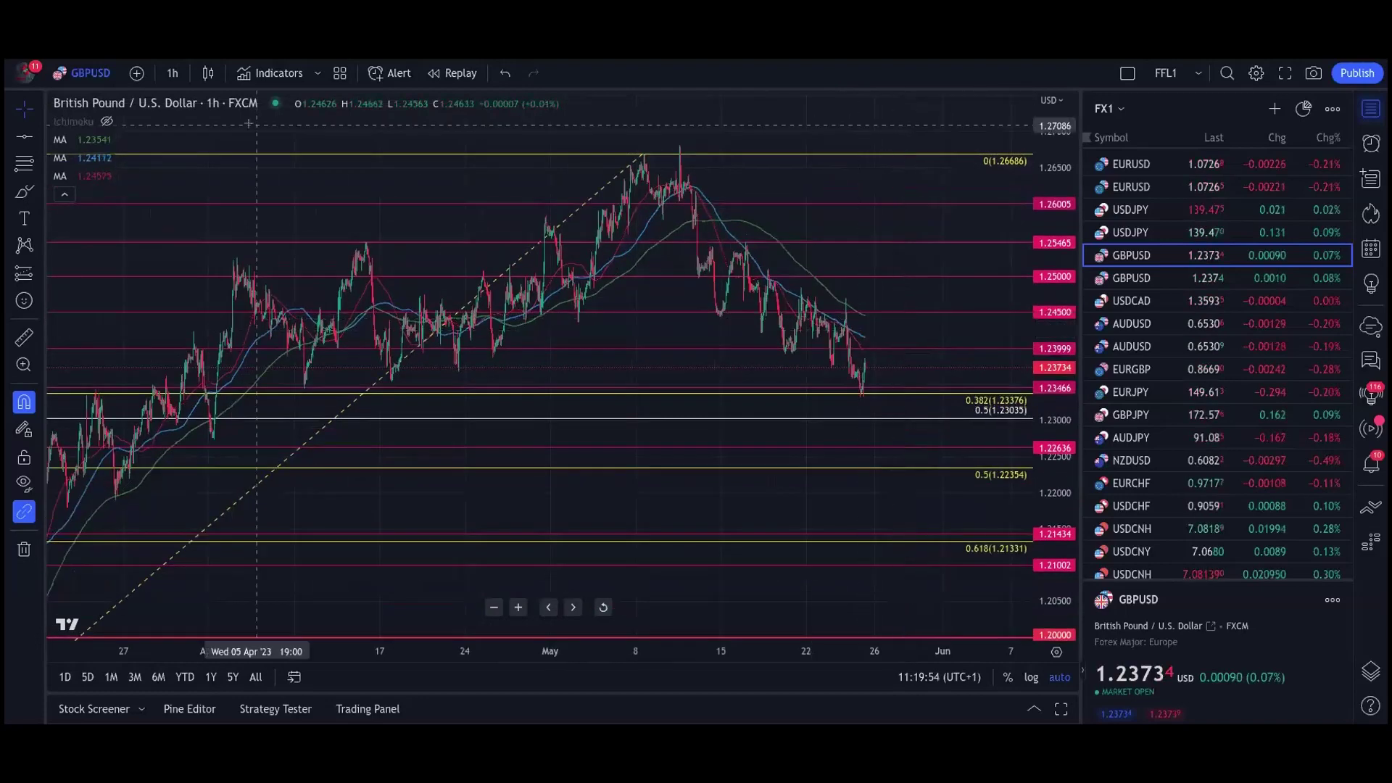
pyautogui.click(172, 73)
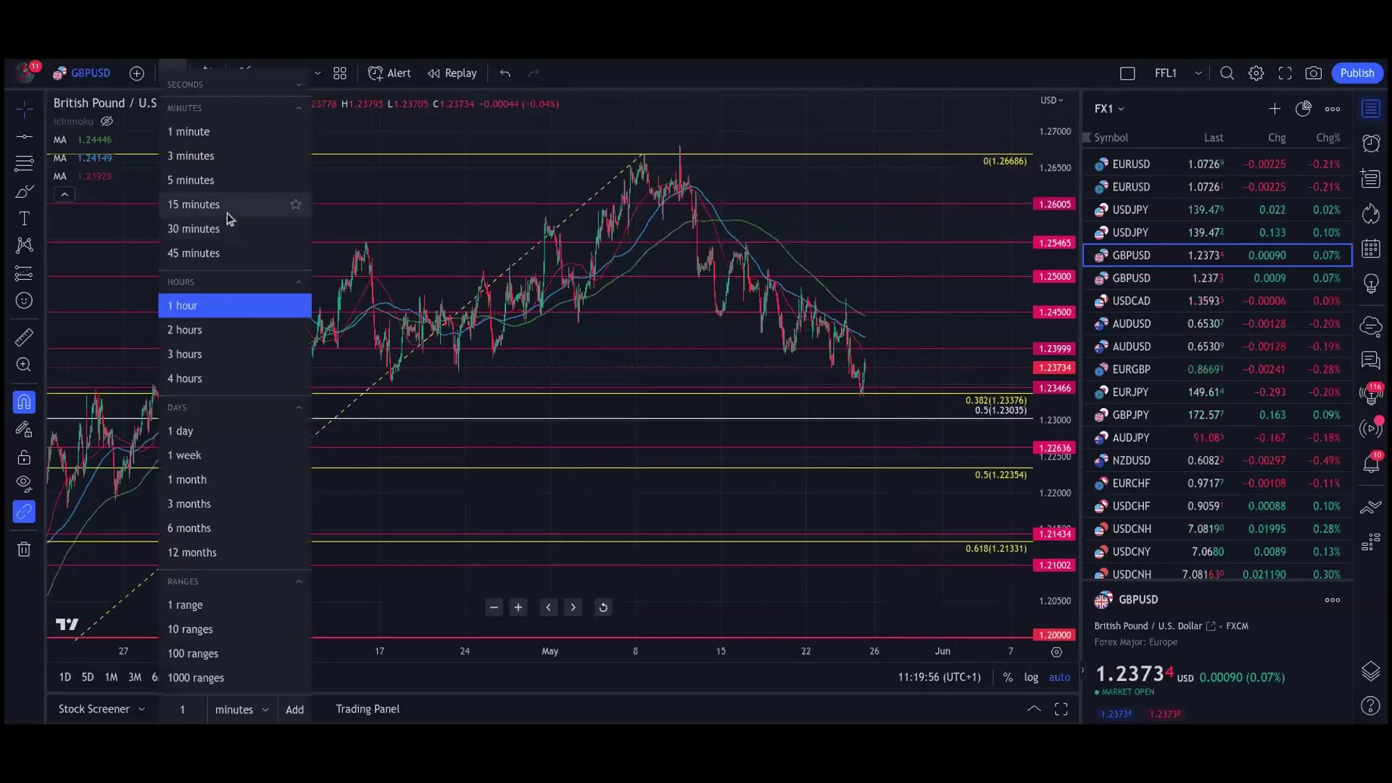
# - Set GBPUSD to the 15-minute timeframe and zoom out to see the drop onto 0.382
pyautogui.click(226, 213)
pyautogui.scroll(-2, 954, 376)
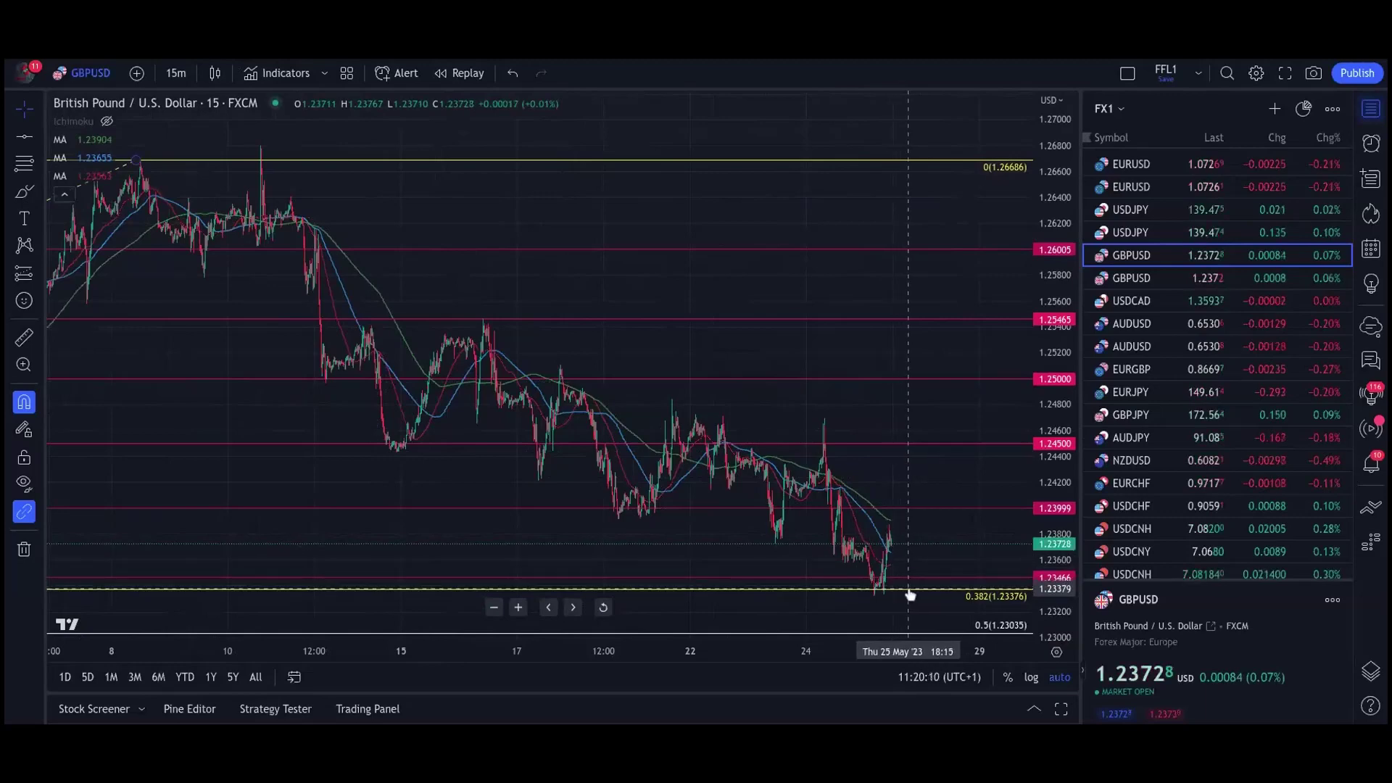
pyautogui.scroll(-2, 909, 595)
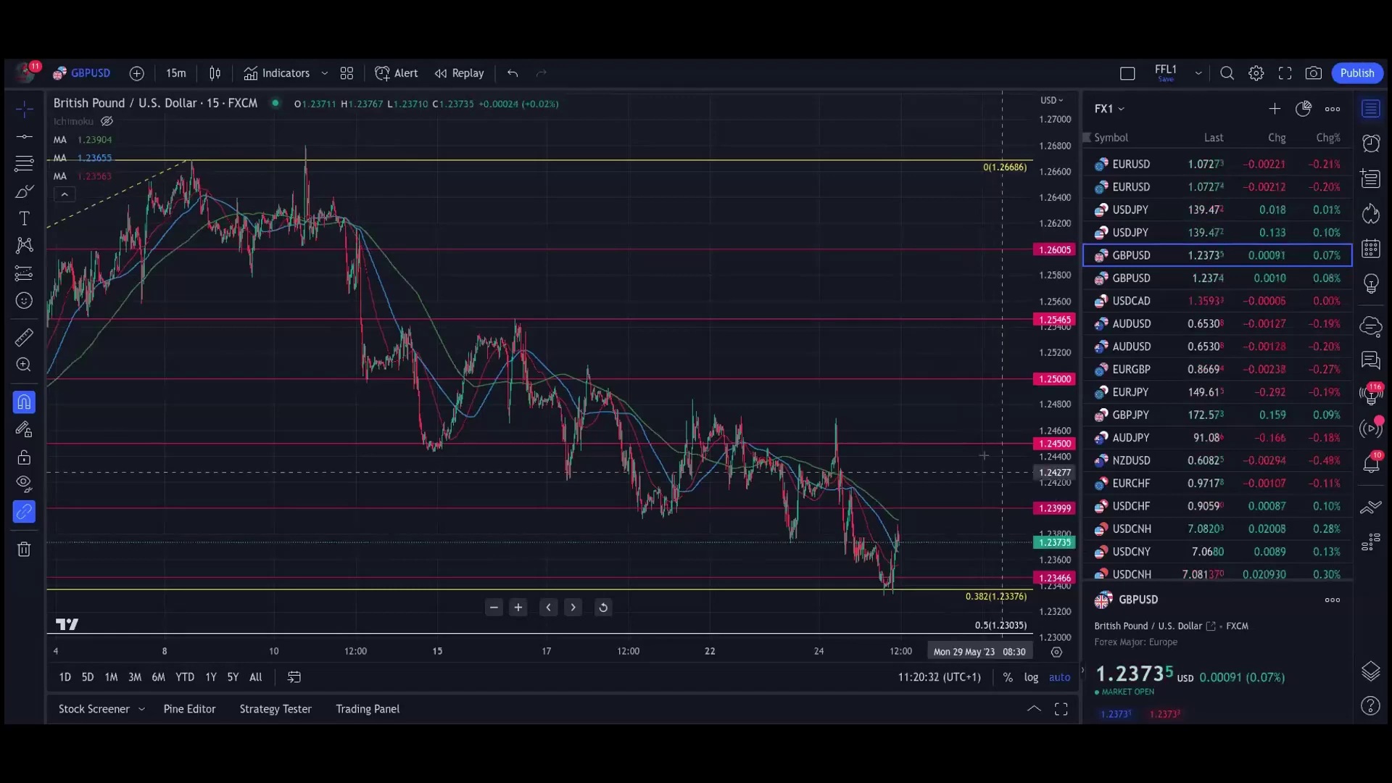
pyautogui.scroll(-5, 984, 455)
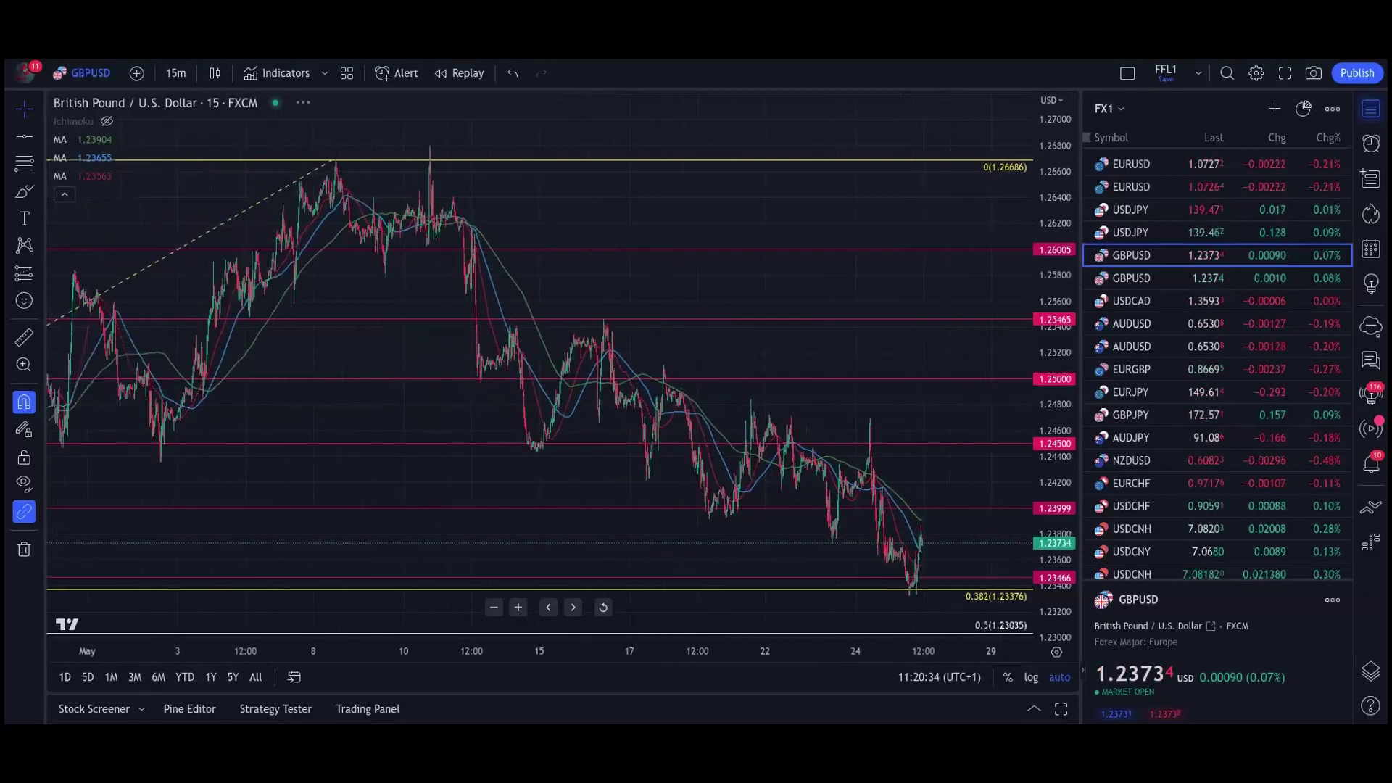